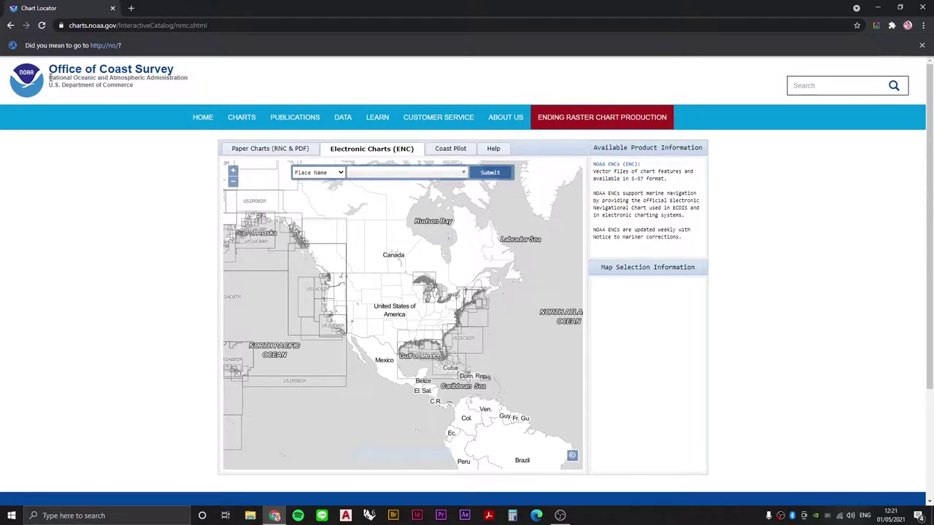
Read over the NOAA Chart Locator page, highlighting the agency subtitle and page address
{"action": "left_click_drag", "start_coordinate": [49, 78], "coordinate": [187, 78]}
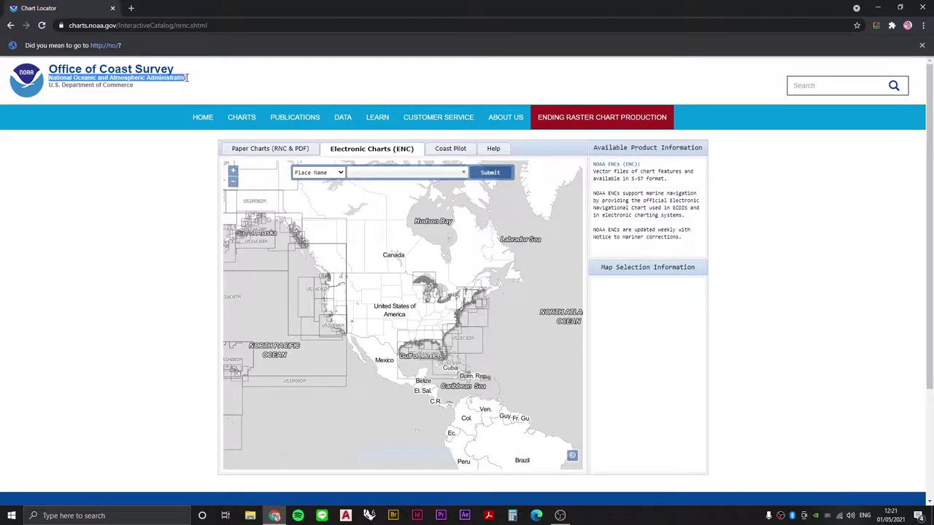
{"action": "left_click", "coordinate": [161, 149]}
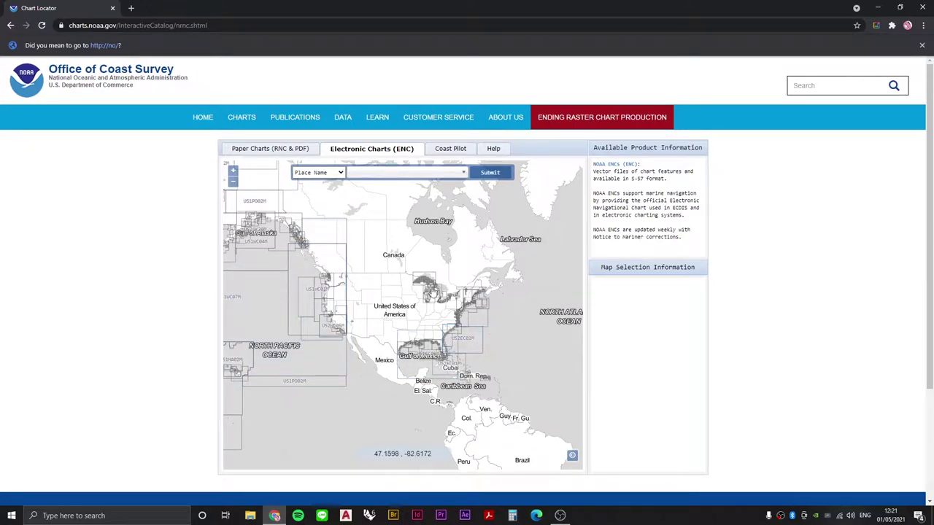
{"action": "left_click", "coordinate": [94, 25]}
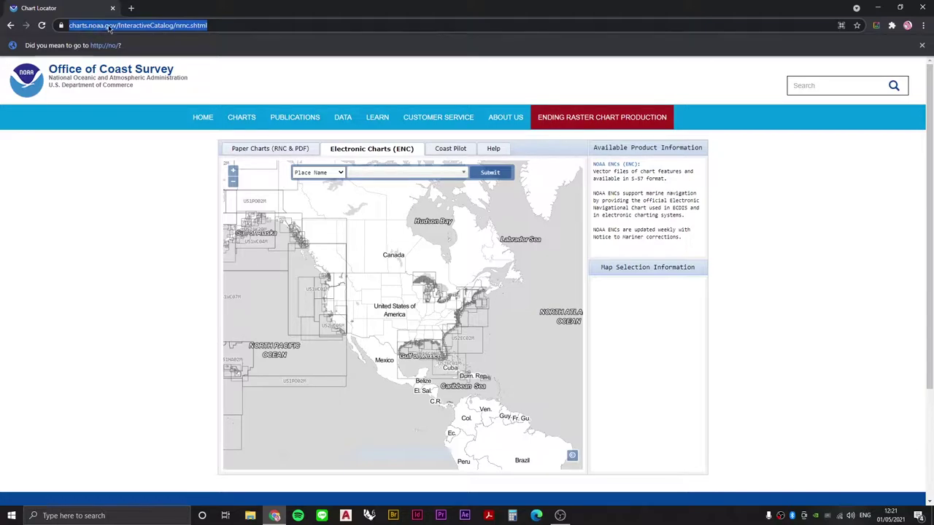
{"action": "left_click", "coordinate": [152, 197]}
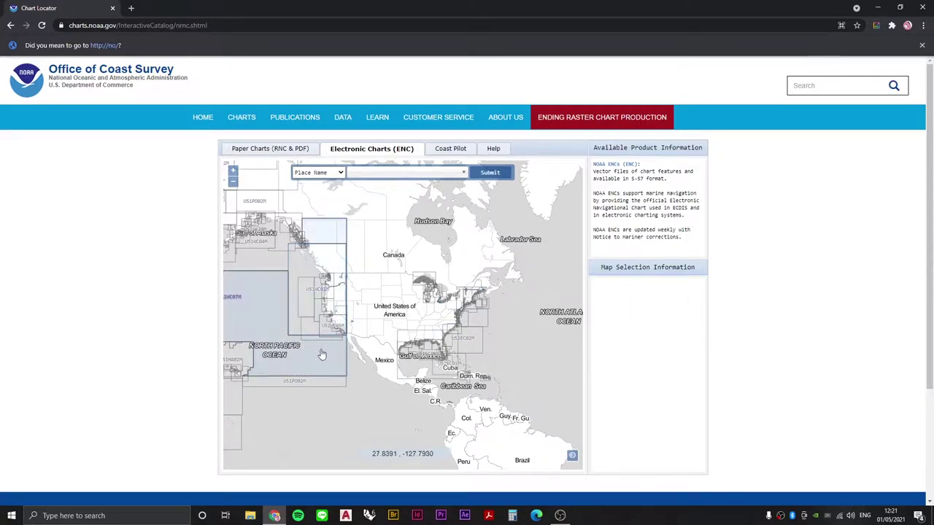
Compare paper and ENC coverage, settle on paper charts, and select chart 11013 near Cuba
{"action": "left_click", "coordinate": [285, 150]}
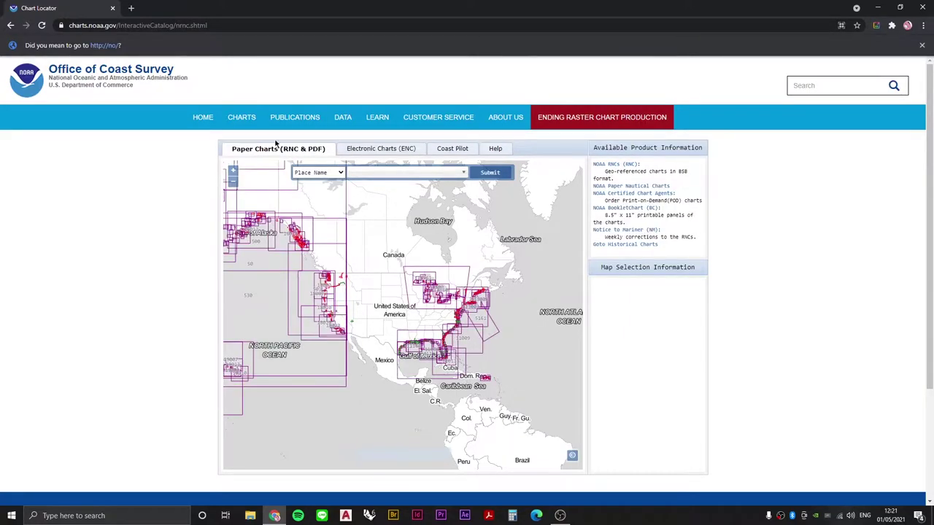
{"action": "left_click", "coordinate": [356, 150]}
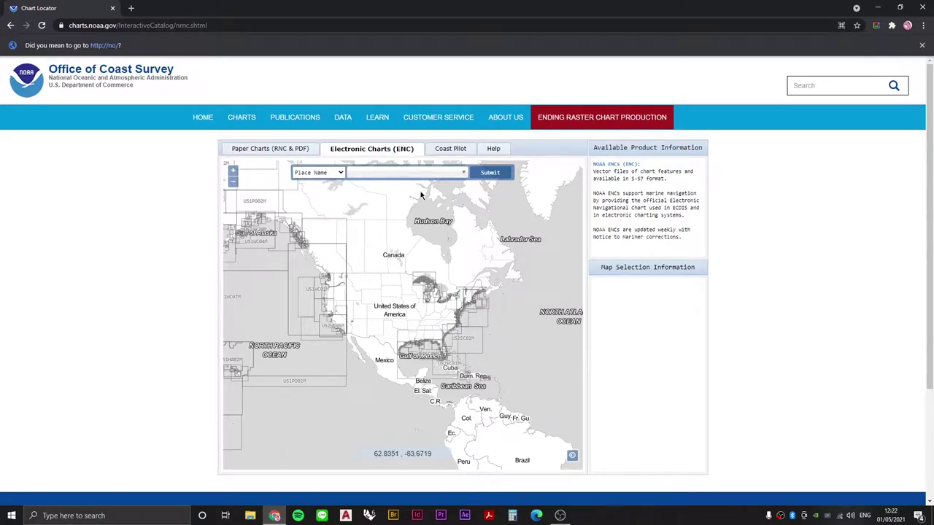
{"action": "left_click", "coordinate": [292, 150]}
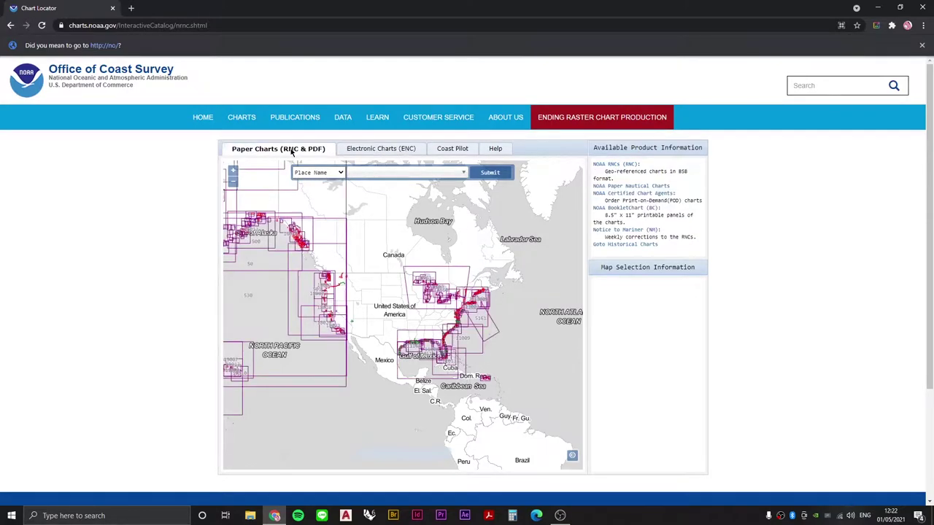
{"action": "left_click", "coordinate": [450, 357]}
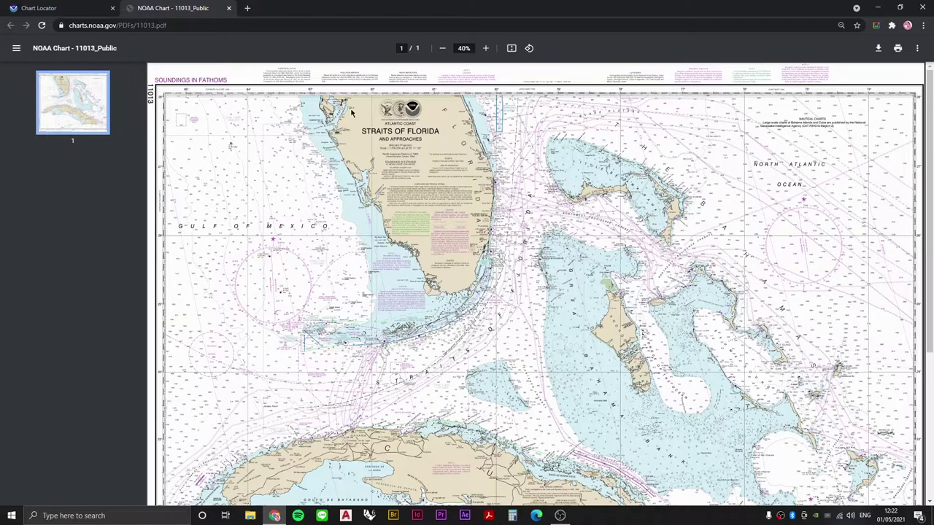
Show ENC coverage, select US2EC01M over Cuba and download its zip file
{"action": "left_click", "coordinate": [76, 10]}
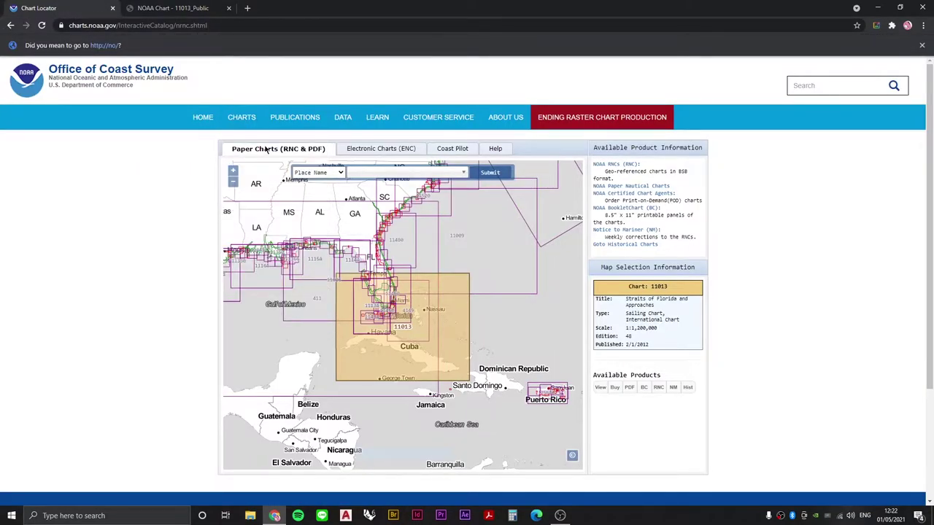
{"action": "left_click", "coordinate": [366, 150]}
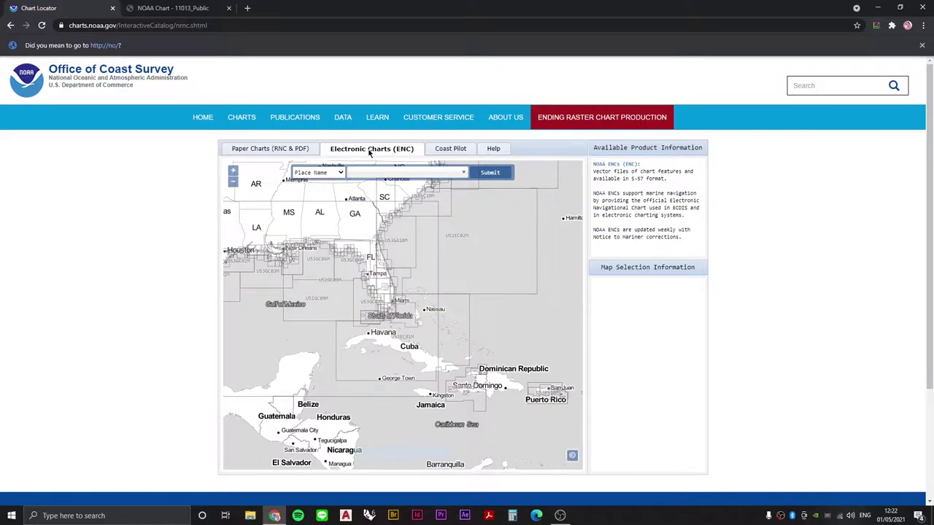
{"action": "left_click", "coordinate": [462, 313]}
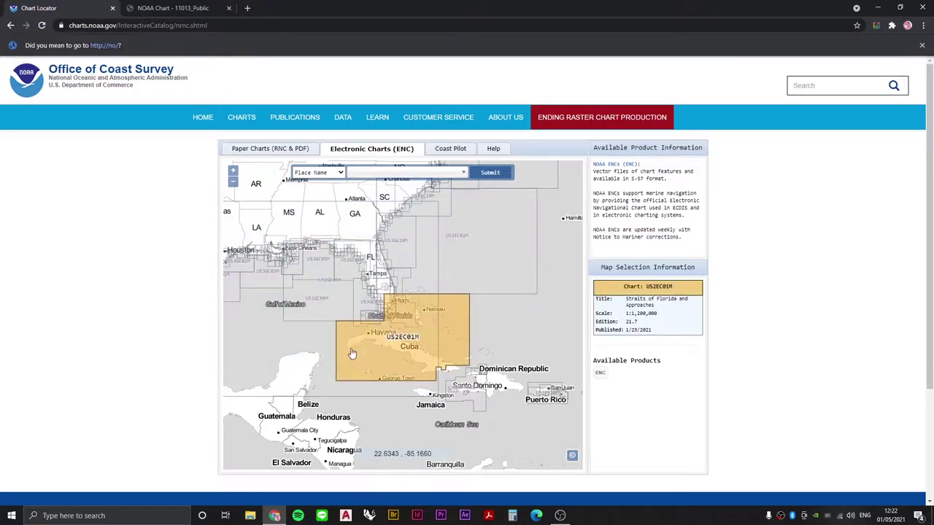
{"action": "left_click", "coordinate": [601, 374]}
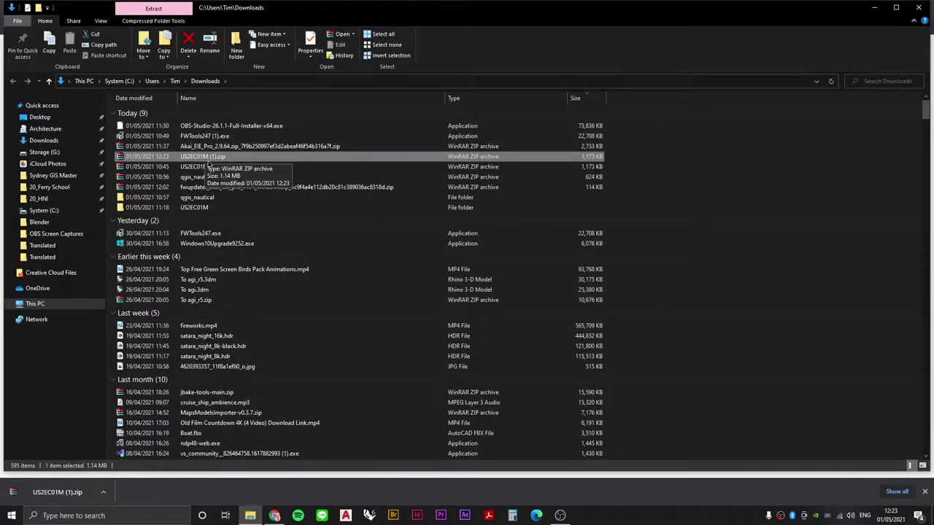
Extract the ENC_ROOT folder from US2EC01M (1).zip to the Desktop with WinRAR
{"action": "double_click", "coordinate": [209, 160]}
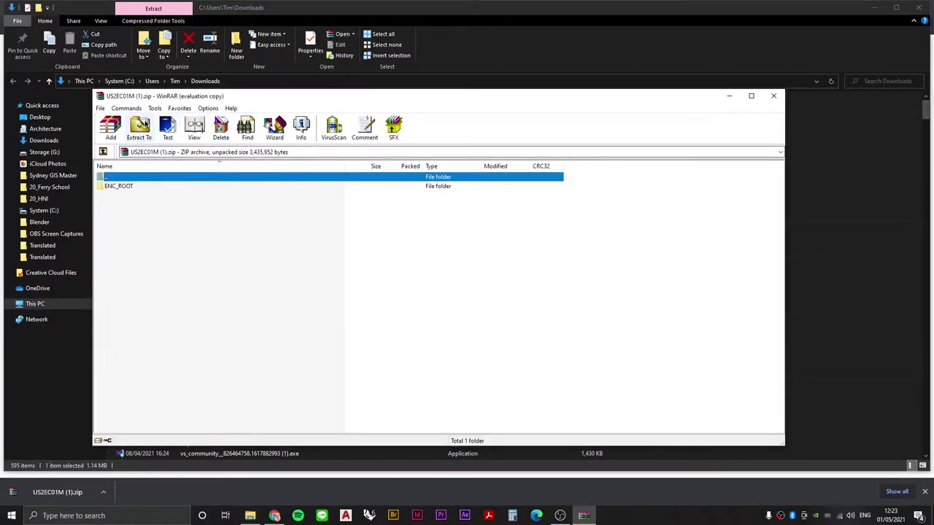
{"action": "left_click", "coordinate": [511, 275]}
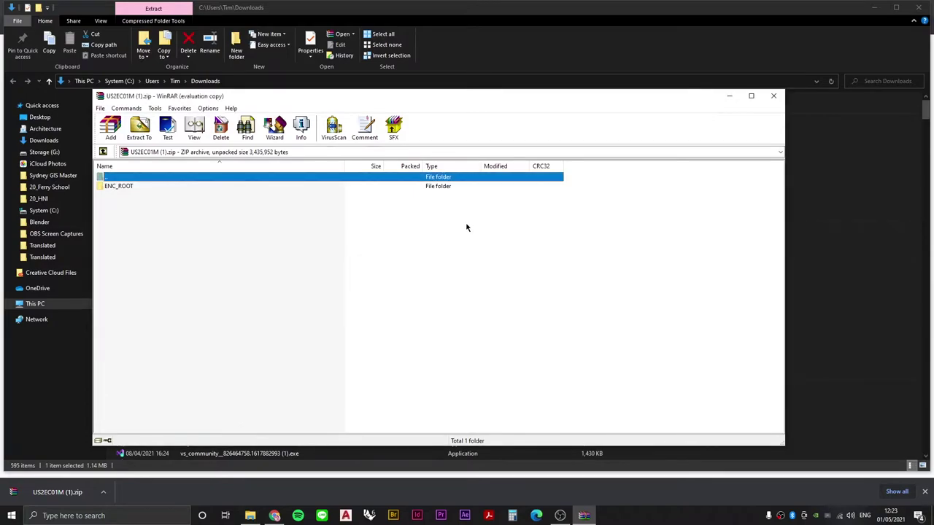
{"action": "left_click", "coordinate": [147, 188]}
{"action": "left_click", "coordinate": [139, 133]}
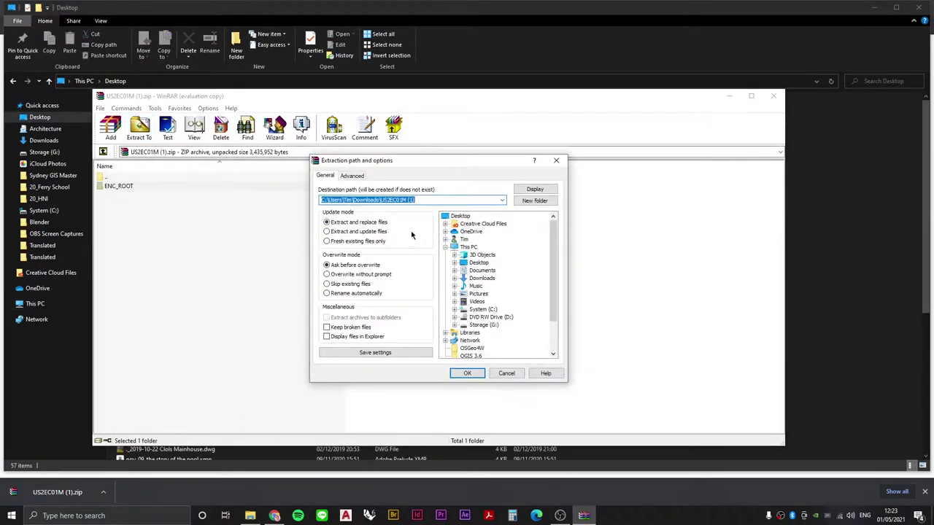
{"action": "left_click", "coordinate": [461, 216]}
{"action": "left_click", "coordinate": [467, 373]}
{"action": "key", "text": "Escape"}
{"action": "scroll", "coordinate": [194, 224], "scroll_direction": "down", "scroll_amount": 8}
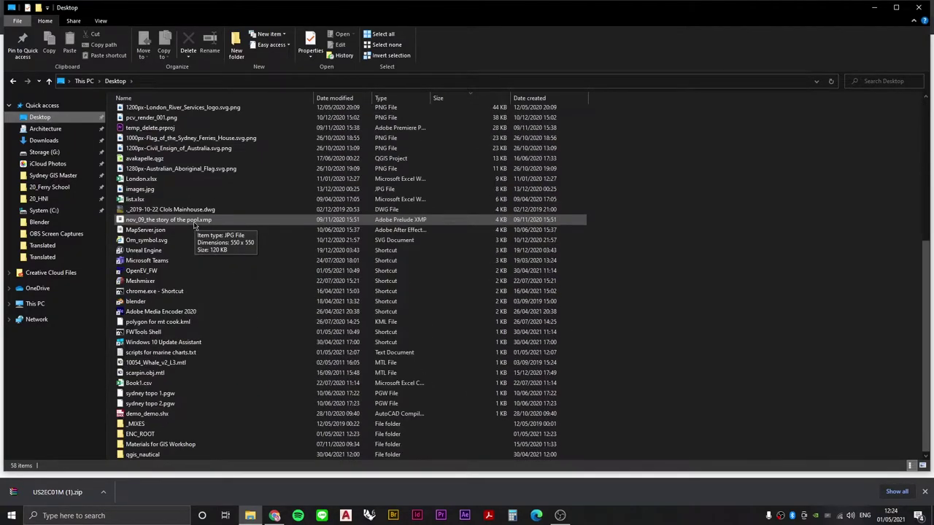
Open ENC_ROOT\US2EC01M on the Desktop and select the chart file US2EC01M.000
{"action": "left_click", "coordinate": [136, 436]}
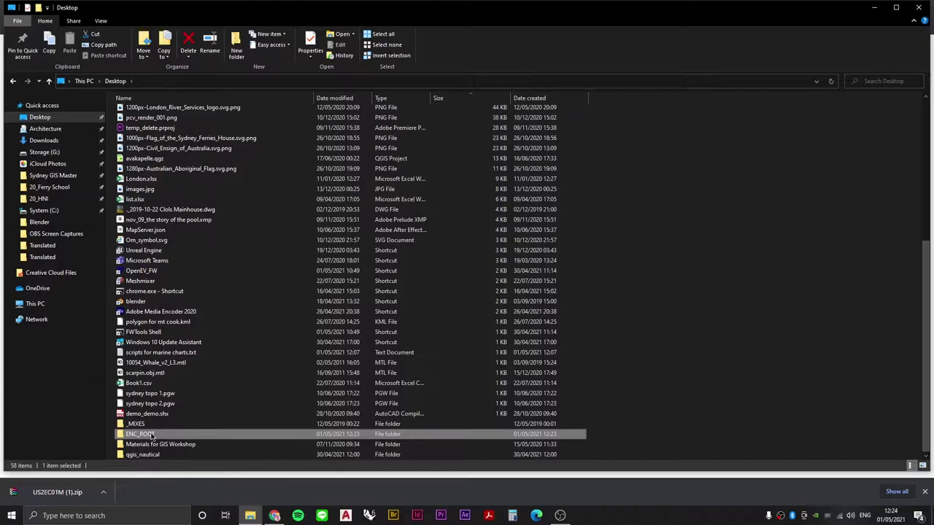
{"action": "double_click", "coordinate": [135, 436]}
{"action": "double_click", "coordinate": [152, 115]}
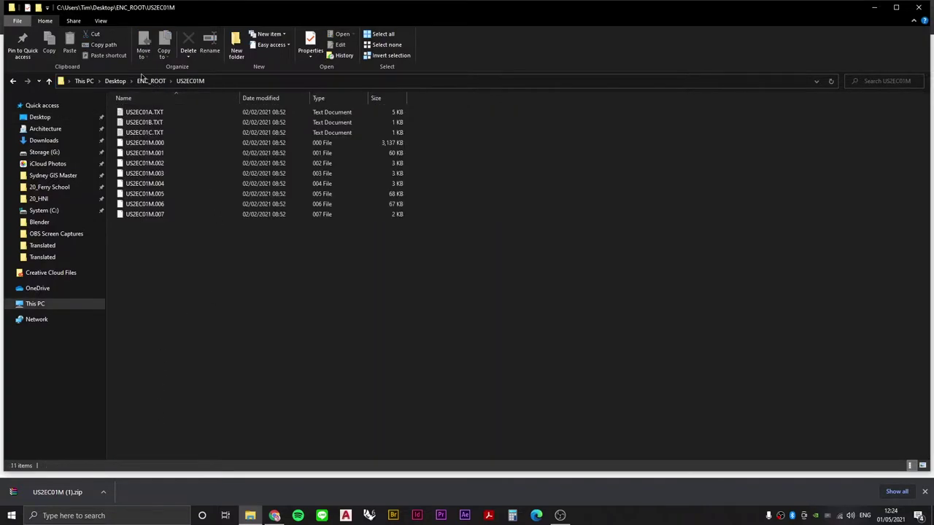
{"action": "left_click", "coordinate": [119, 144]}
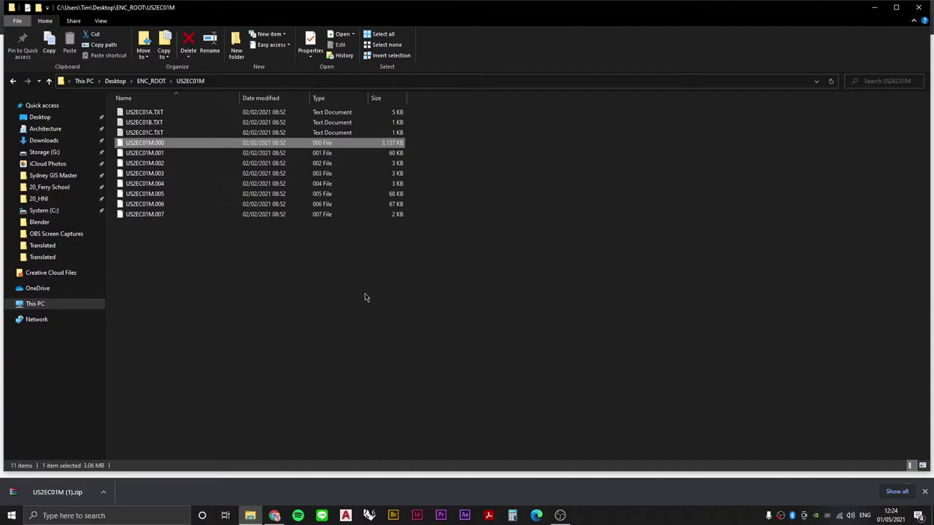
Launch QGIS Desktop 3.10.3 and start a new empty project
{"action": "left_click", "coordinate": [103, 516]}
{"action": "type", "text": "qgis"}
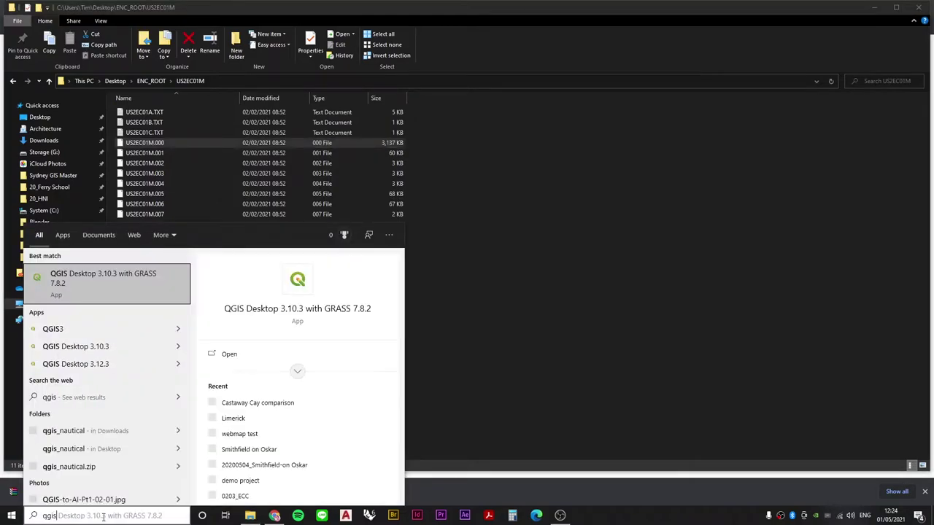
{"action": "key", "text": "Return"}
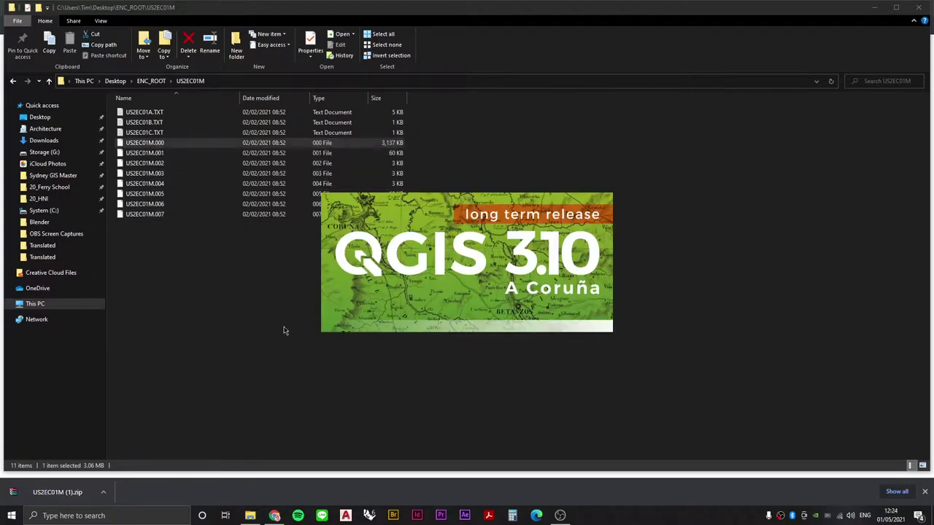
{"action": "left_click", "coordinate": [169, 144]}
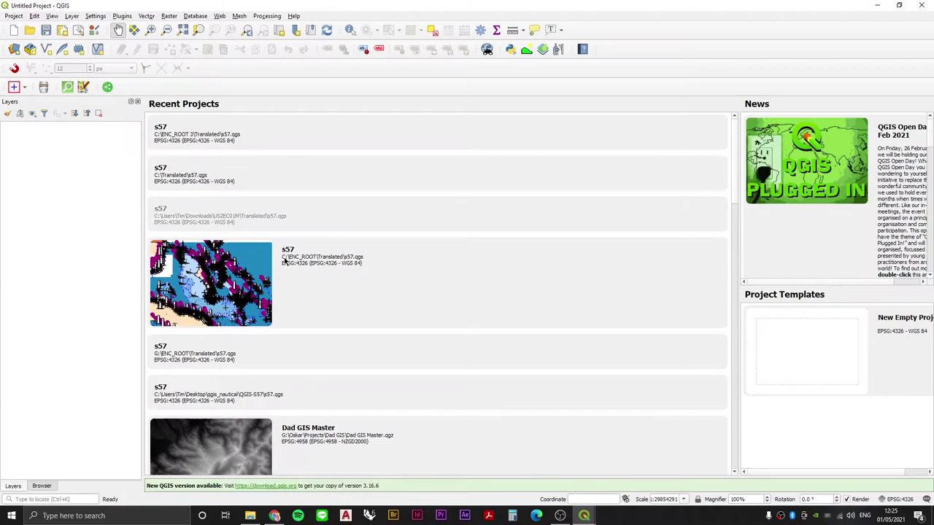
{"action": "left_click", "coordinate": [13, 15]}
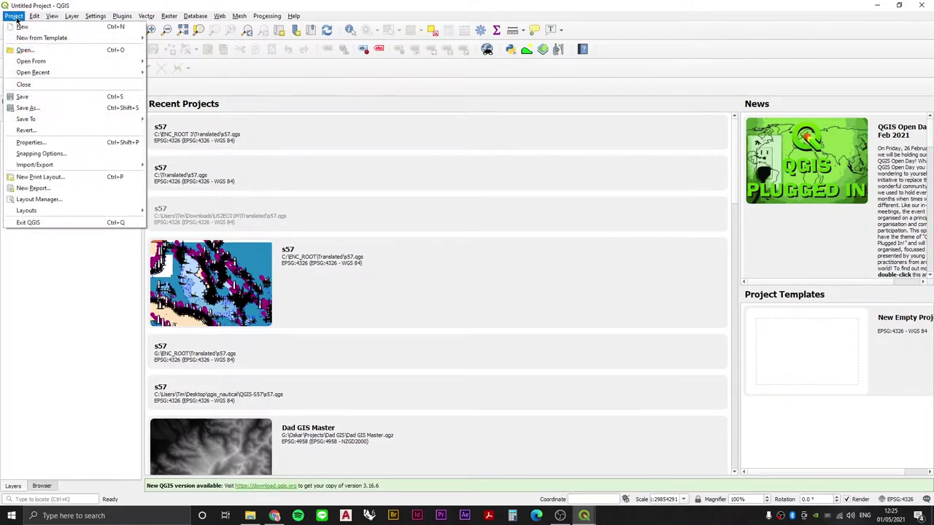
{"action": "left_click", "coordinate": [20, 27]}
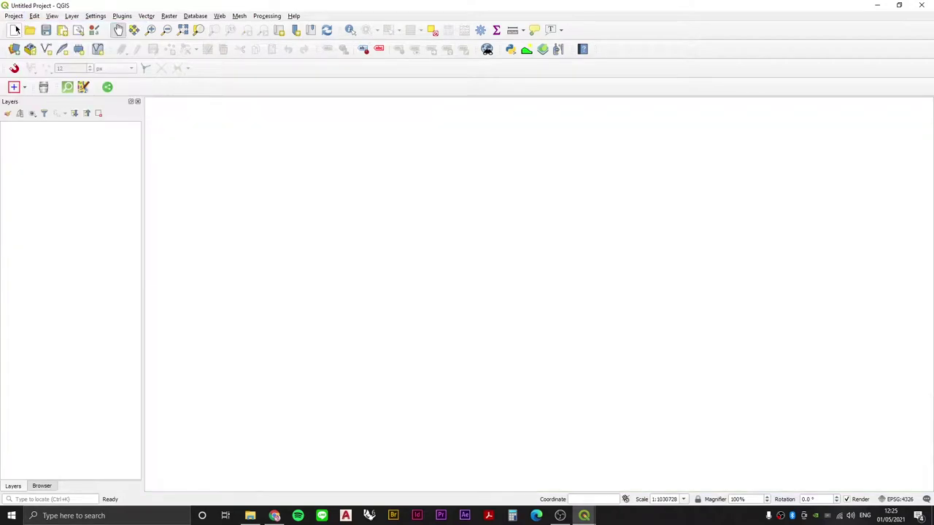
Drop US2EC01M.000 into QGIS and add all its layers, ACHARE through WRECKS
{"action": "left_click", "coordinate": [251, 516]}
{"action": "left_click_drag", "start_coordinate": [138, 144], "coordinate": [334, 253]}
{"action": "key", "text": "alt+Tab"}
{"action": "left_click", "coordinate": [241, 176]}
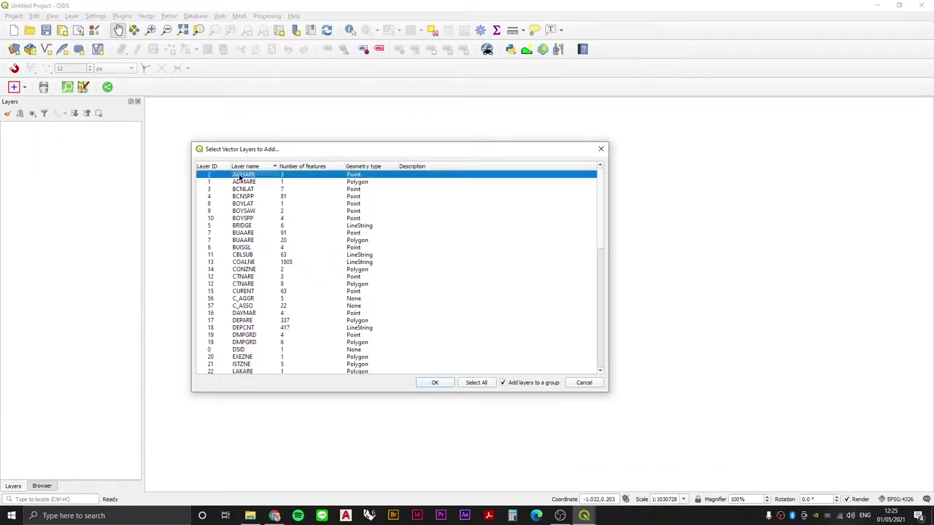
{"action": "scroll", "coordinate": [270, 234], "scroll_direction": "down", "scroll_amount": 10}
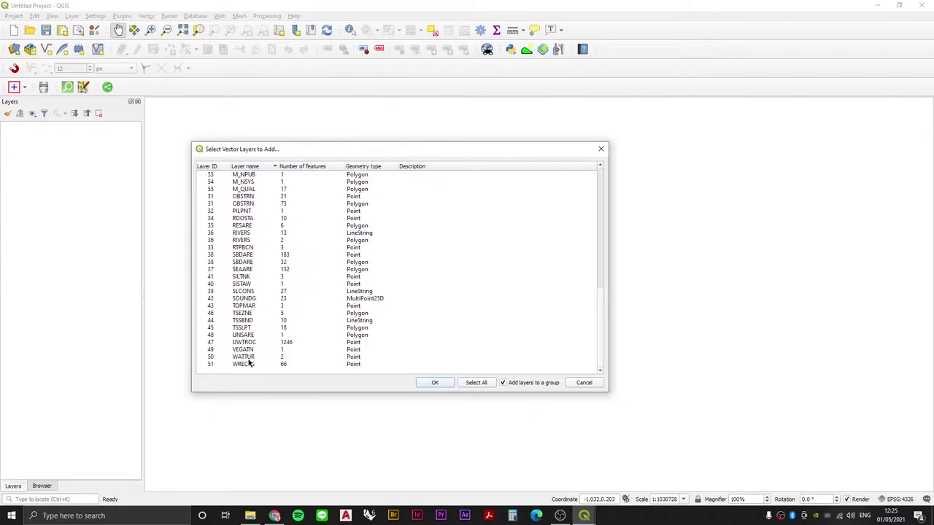
{"action": "left_click", "coordinate": [248, 363], "text": "shift"}
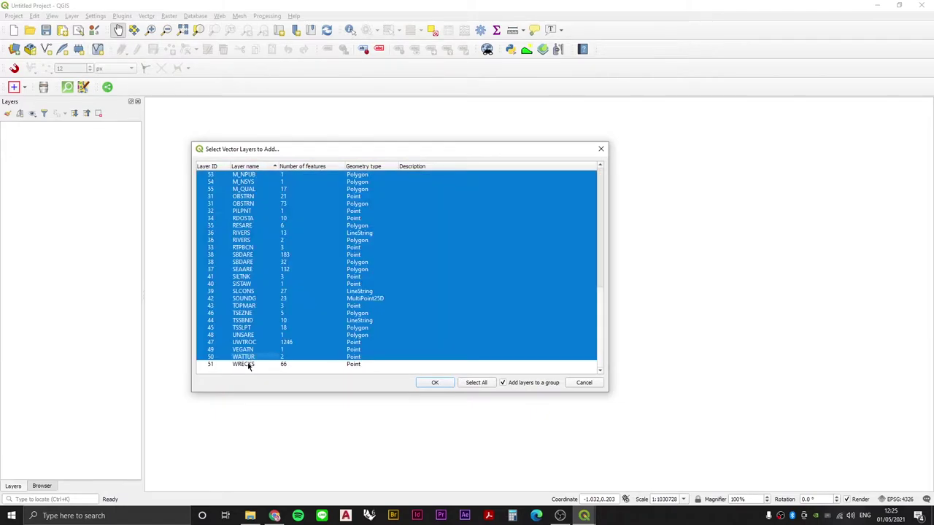
{"action": "left_click", "coordinate": [436, 383]}
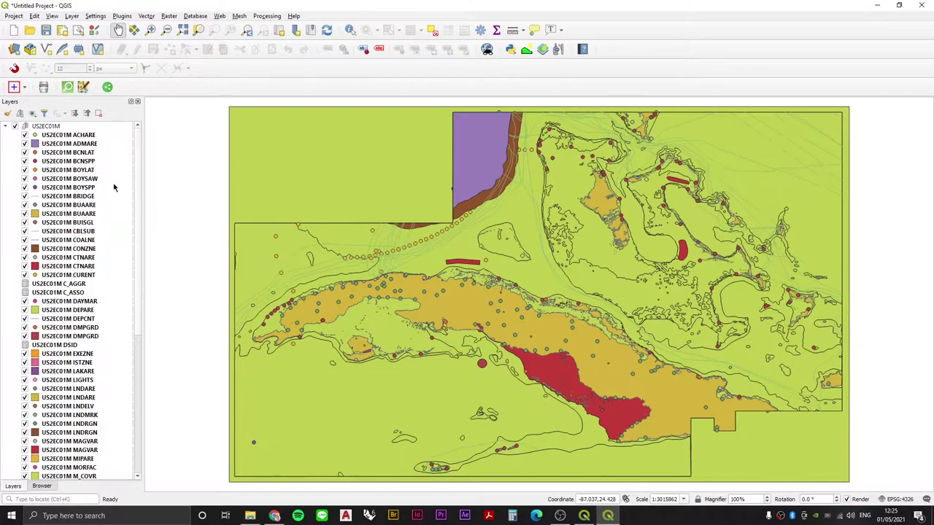
Scroll through the loaded US2EC01M layer group and select the ACHARE layer
{"action": "scroll", "coordinate": [65, 296], "scroll_direction": "down", "scroll_amount": 9}
{"action": "scroll", "coordinate": [73, 361], "scroll_direction": "up", "scroll_amount": 9}
{"action": "left_click", "coordinate": [93, 137]}
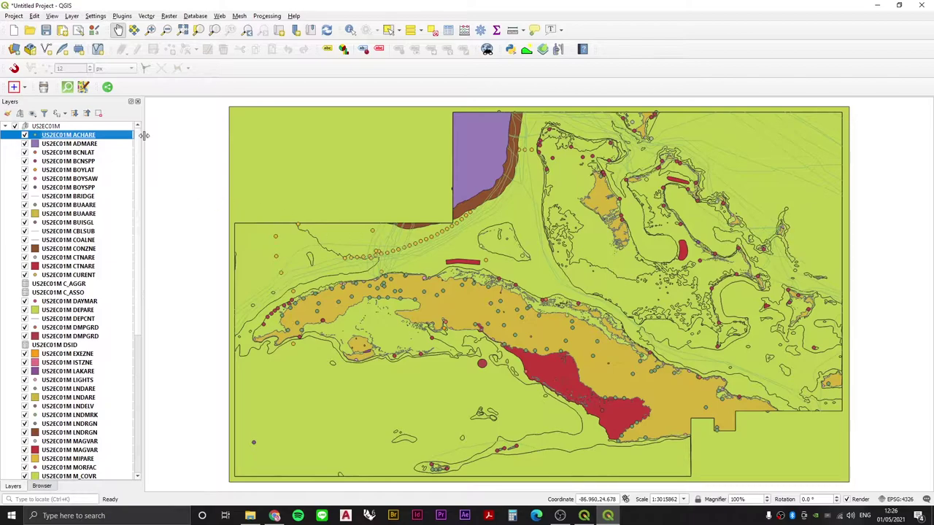
{"action": "scroll", "coordinate": [139, 159], "scroll_direction": "down", "scroll_amount": 1}
{"action": "left_click_drag", "start_coordinate": [139, 158], "coordinate": [140, 296]}
{"action": "scroll", "coordinate": [71, 247], "scroll_direction": "down", "scroll_amount": 9}
View the chart 11013 PDF in Chrome, moving down to the Cuba area
{"action": "key", "text": "alt+Tab"}
{"action": "left_click", "coordinate": [481, 240]}
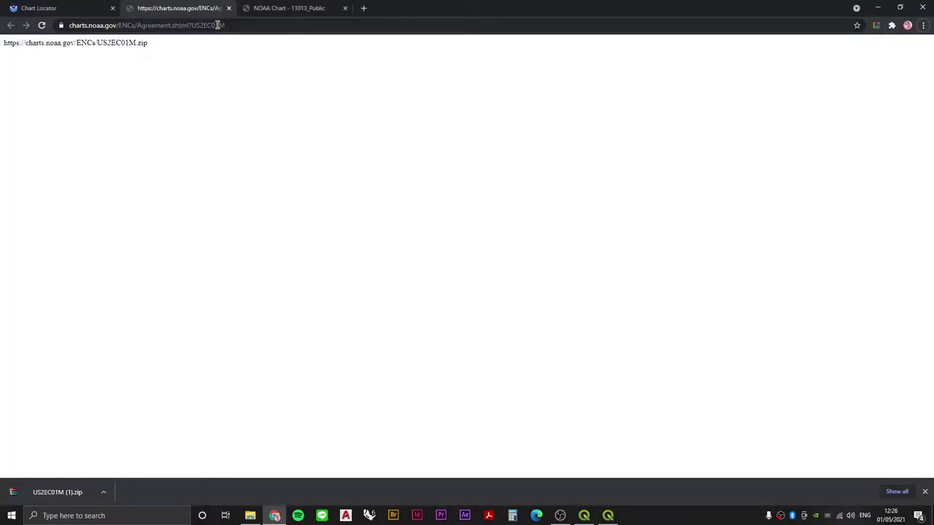
{"action": "left_click", "coordinate": [296, 13]}
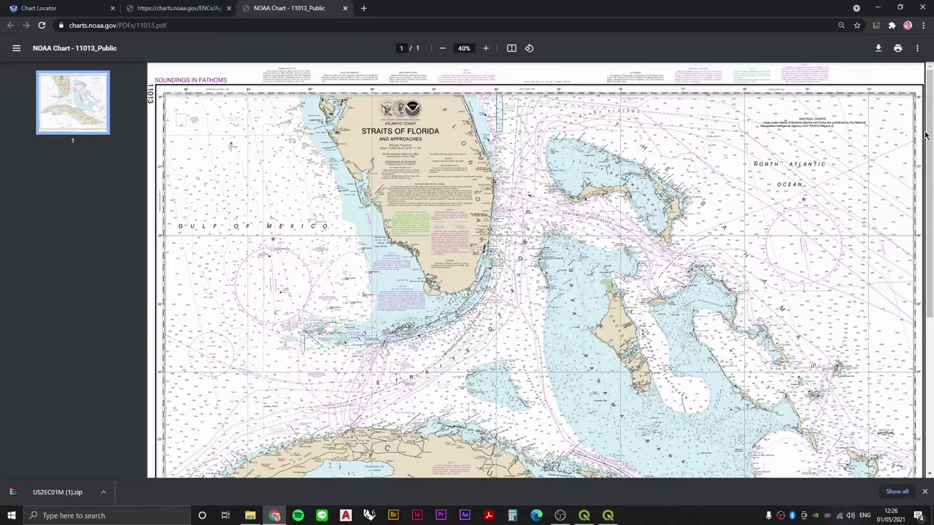
{"action": "left_click_drag", "start_coordinate": [928, 136], "coordinate": [820, 240]}
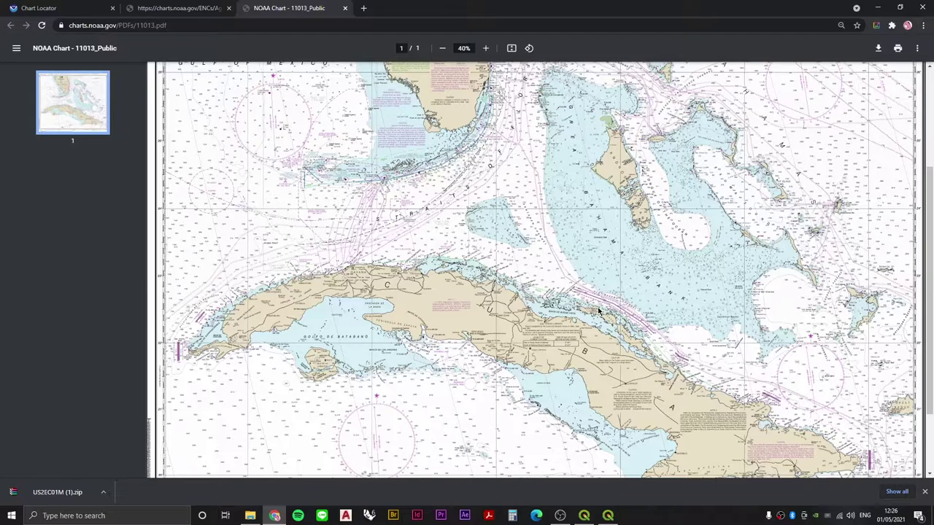
Return to the QGIS project via the US2EC01M chart folder window
{"action": "key", "text": "alt+Tab"}
{"action": "key", "text": "Tab"}
{"action": "key", "text": "Tab"}
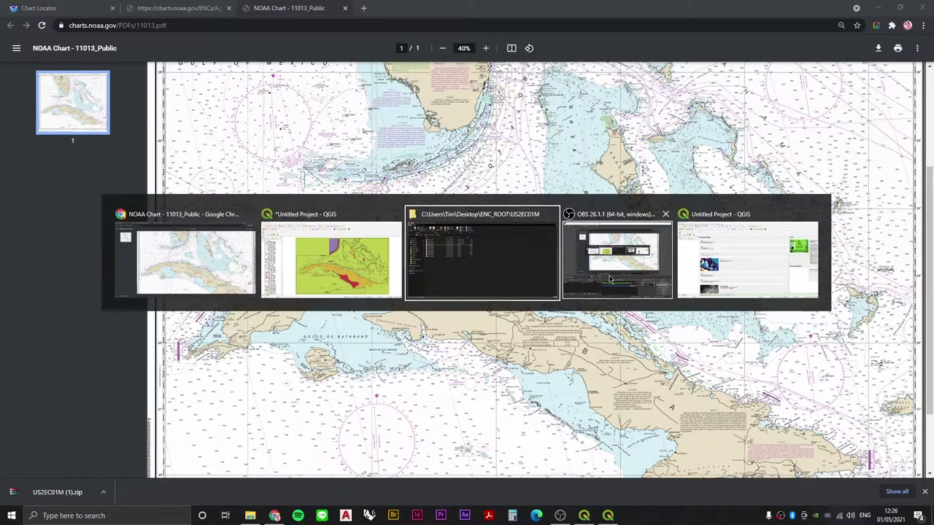
{"action": "left_click", "coordinate": [585, 195]}
{"action": "key", "text": "alt+Tab"}
{"action": "key", "text": "Tab"}
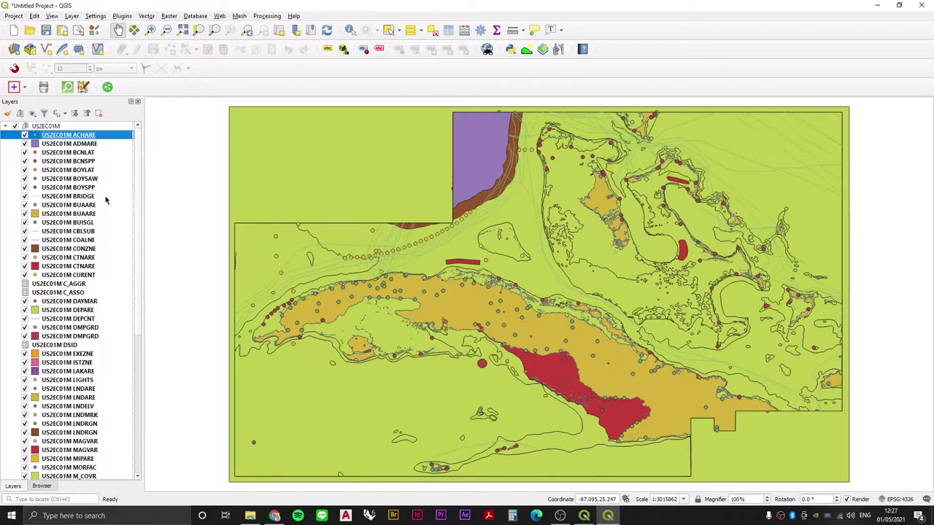
{"action": "left_click_drag", "start_coordinate": [137, 156], "coordinate": [150, 222]}
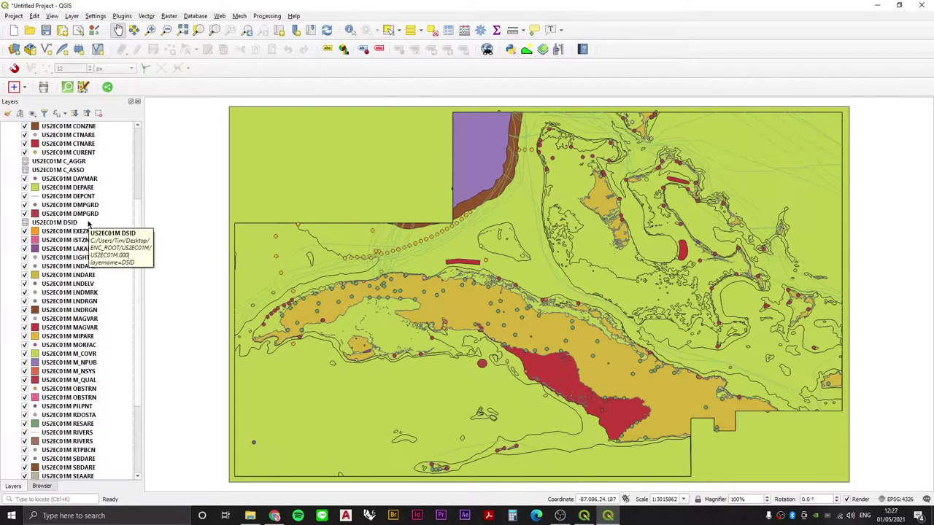
{"action": "left_click_drag", "start_coordinate": [141, 218], "coordinate": [144, 130]}
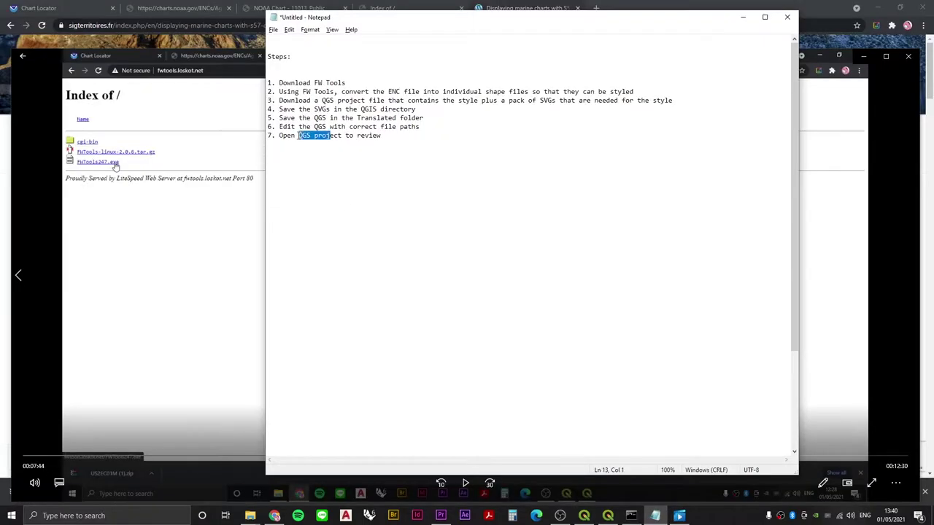
Select the seven-step plan in Notepad
{"action": "left_click_drag", "start_coordinate": [299, 135], "coordinate": [266, 74]}
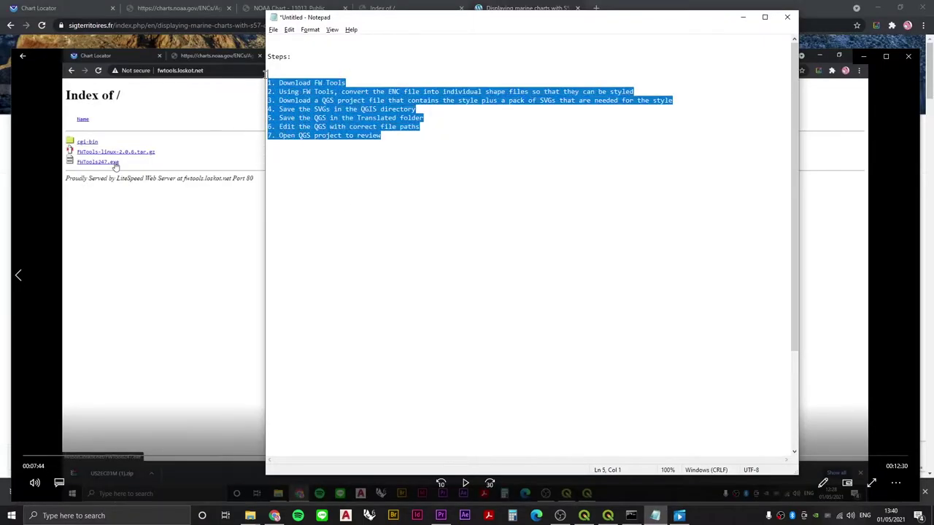
{"action": "left_click", "coordinate": [381, 135]}
{"action": "left_click_drag", "start_coordinate": [381, 135], "coordinate": [267, 82]}
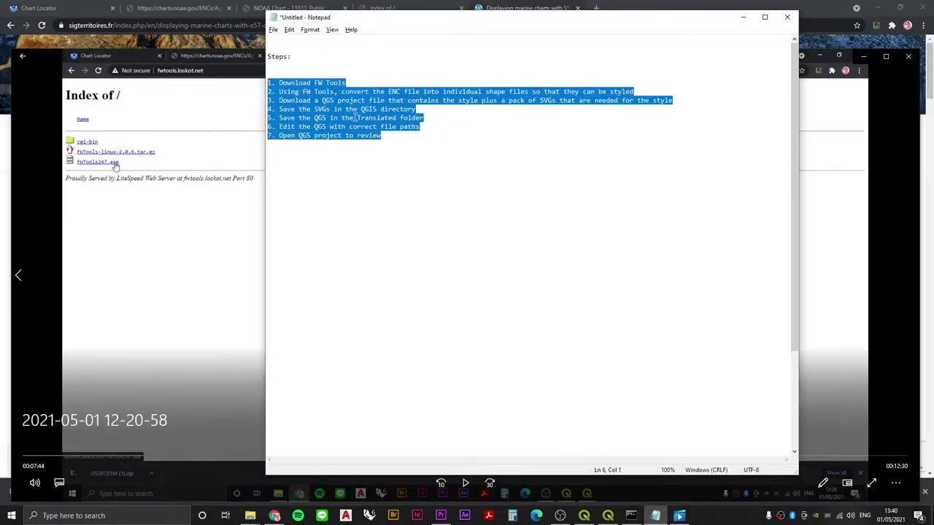
{"action": "left_click", "coordinate": [413, 146]}
{"action": "left_click_drag", "start_coordinate": [413, 146], "coordinate": [267, 82]}
Scroll through the blog article in the browser, then come back to the Notepad list
{"action": "key", "text": "alt+Tab"}
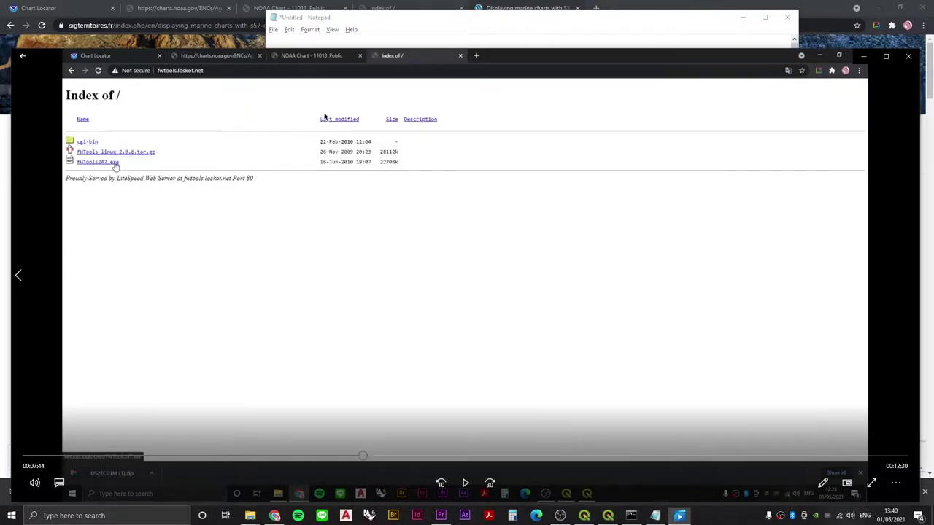
{"action": "key", "text": "alt+Tab"}
{"action": "key", "text": "alt+Tab"}
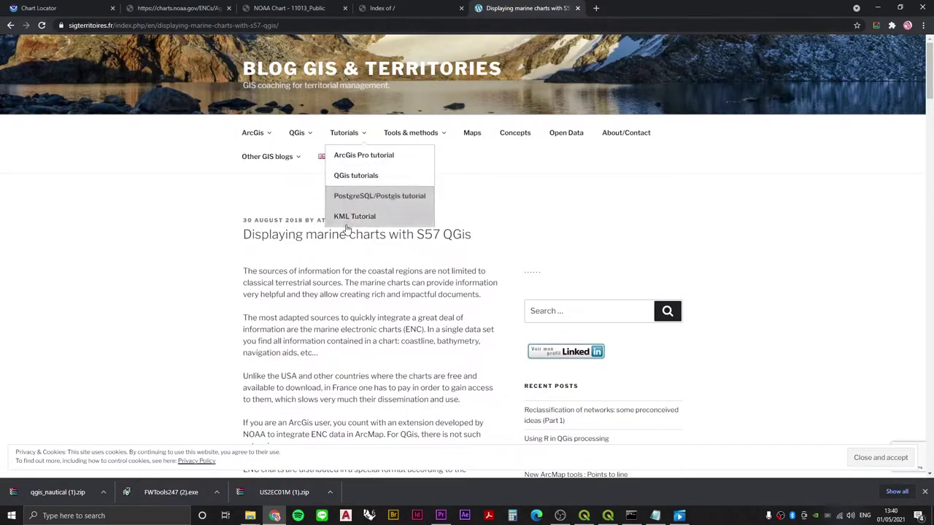
{"action": "scroll", "coordinate": [227, 272], "scroll_direction": "down", "scroll_amount": 15}
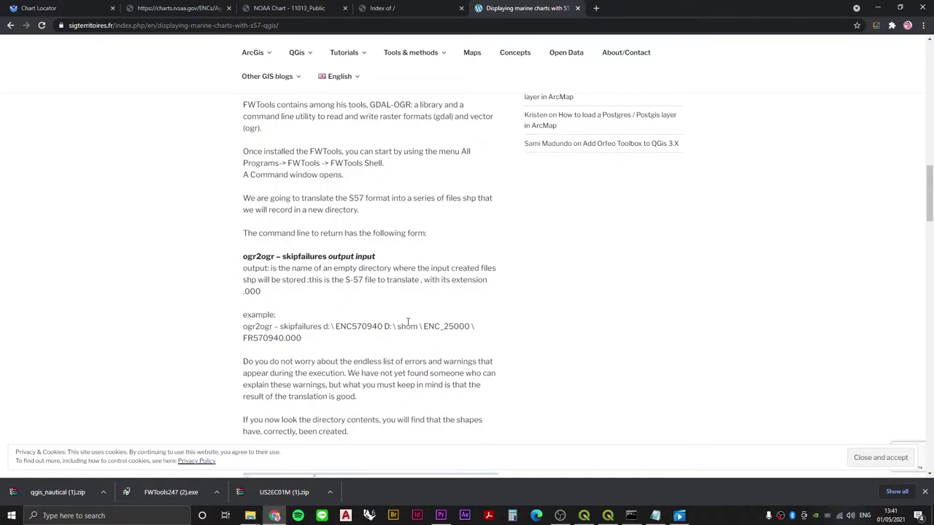
{"action": "key", "text": "alt+Tab"}
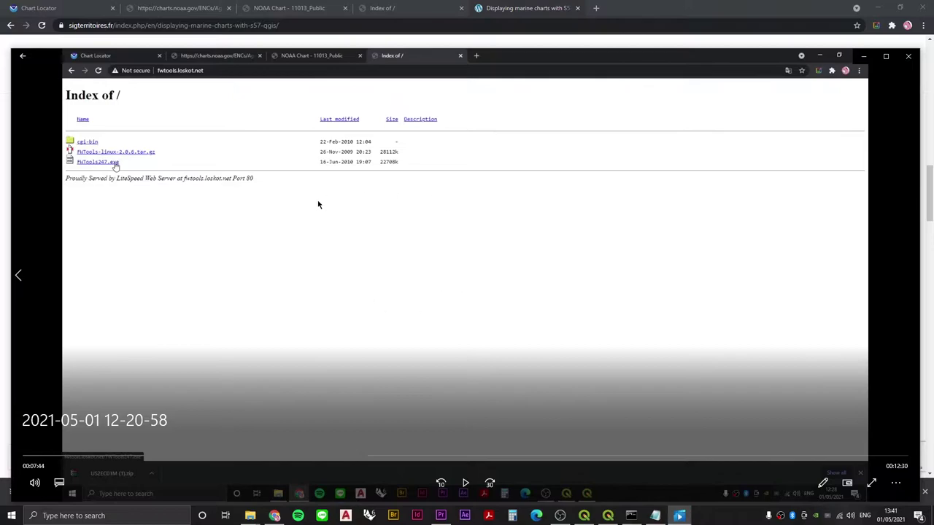
{"action": "key", "text": "alt+Tab"}
Highlight key phrases: ENC conversion, individual shape files, SVG pack, saving the QGS
{"action": "left_click", "coordinate": [362, 166]}
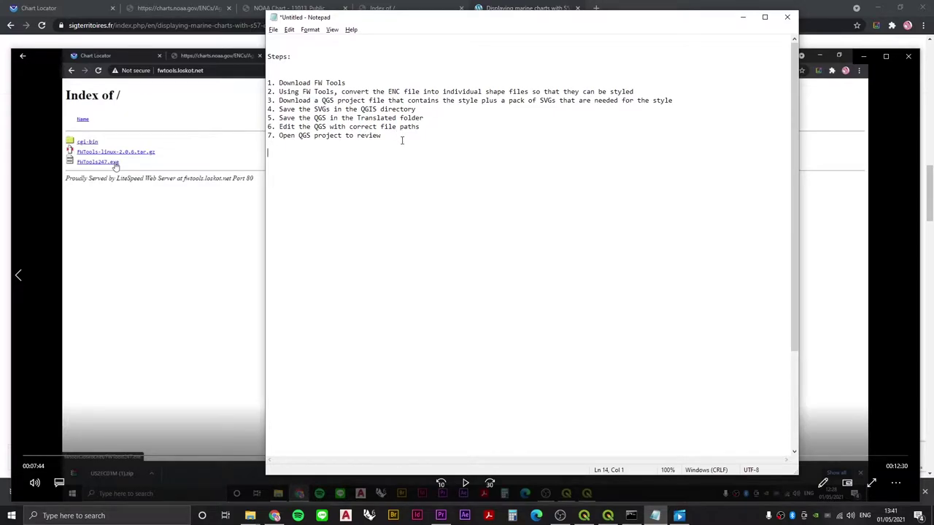
{"action": "left_click_drag", "start_coordinate": [399, 136], "coordinate": [267, 82]}
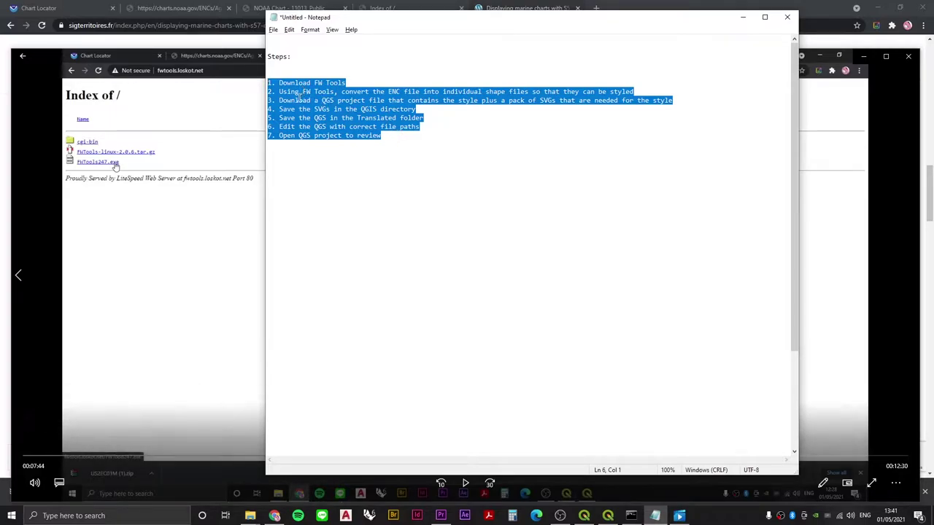
{"action": "key", "text": "ctrl+End"}
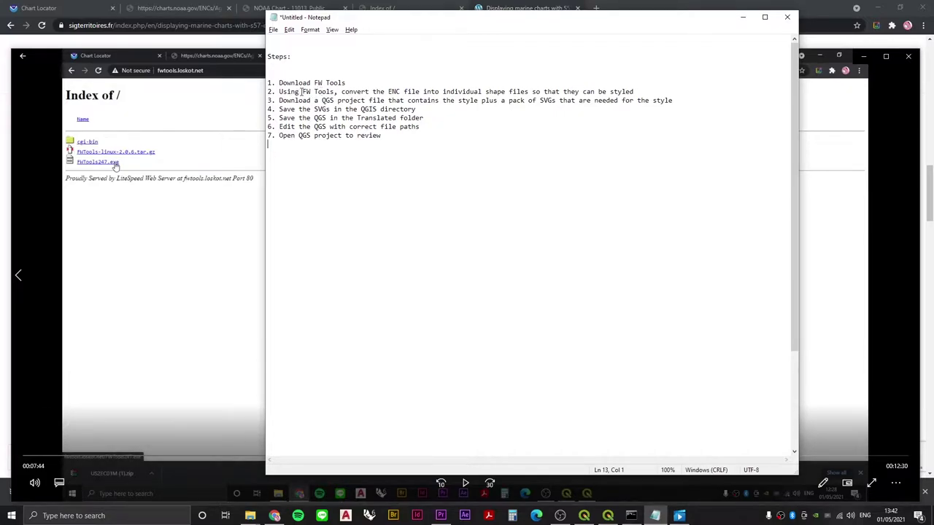
{"action": "left_click_drag", "start_coordinate": [302, 92], "coordinate": [400, 90]}
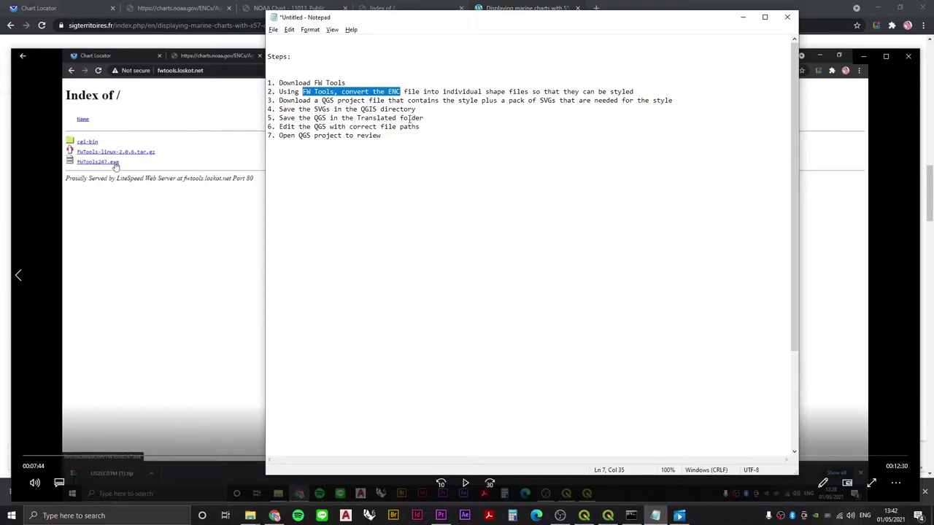
{"action": "left_click_drag", "start_coordinate": [445, 91], "coordinate": [542, 91]}
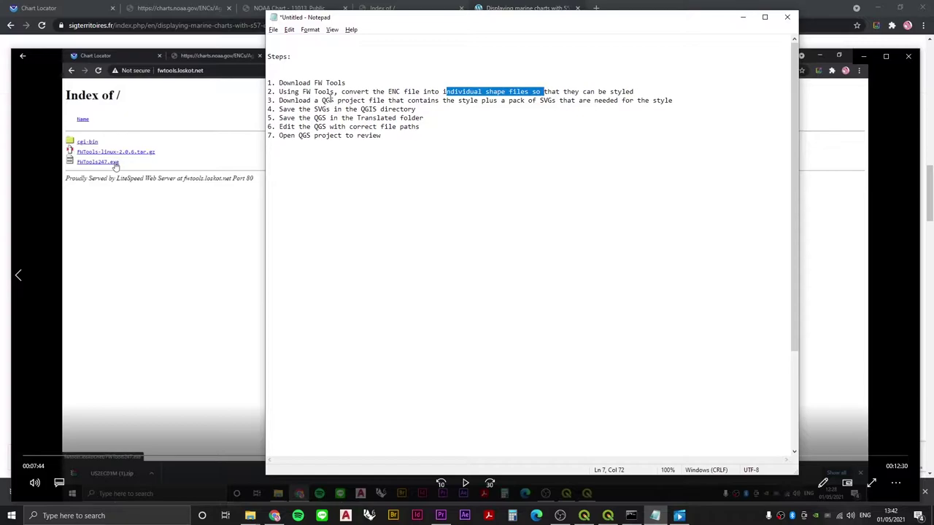
{"action": "left_click_drag", "start_coordinate": [506, 100], "coordinate": [571, 101]}
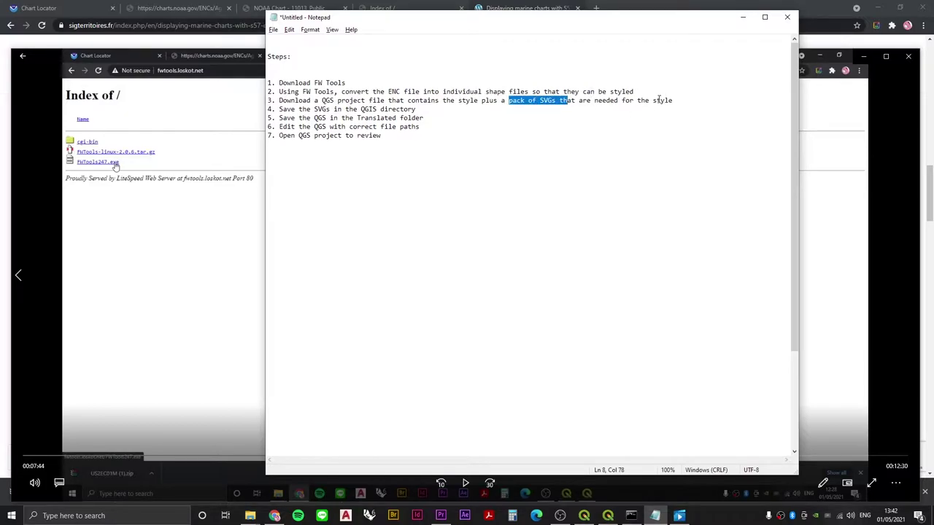
{"action": "left_click_drag", "start_coordinate": [294, 117], "coordinate": [384, 109]}
{"action": "left_click", "coordinate": [355, 109]}
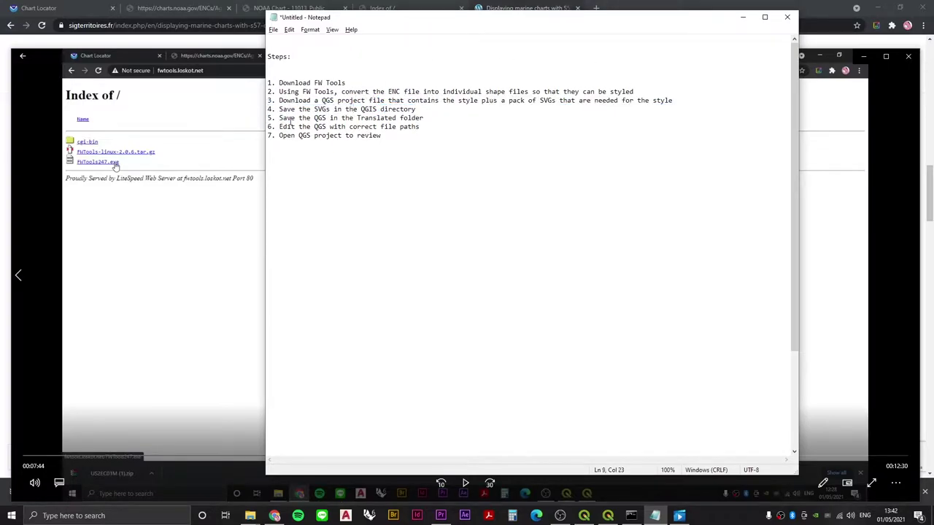
{"action": "left_click_drag", "start_coordinate": [292, 121], "coordinate": [361, 118]}
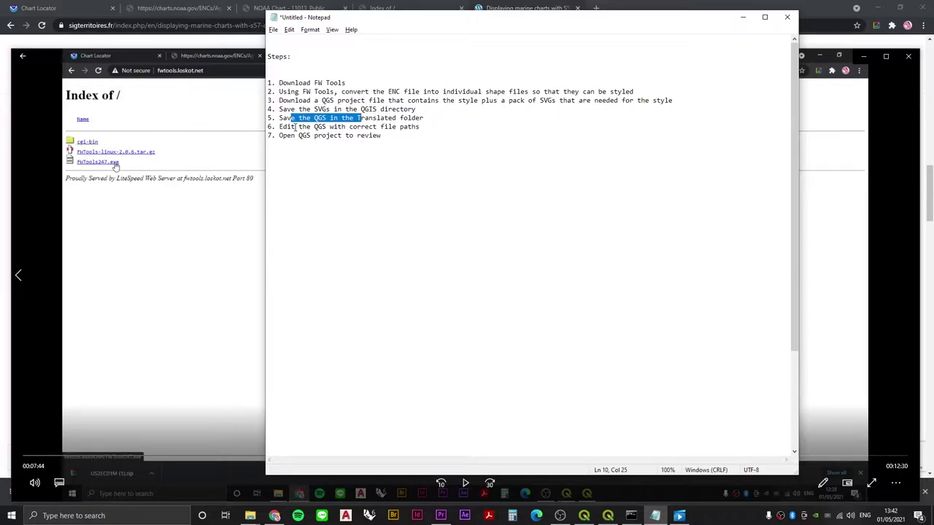
{"action": "left_click_drag", "start_coordinate": [295, 126], "coordinate": [349, 127]}
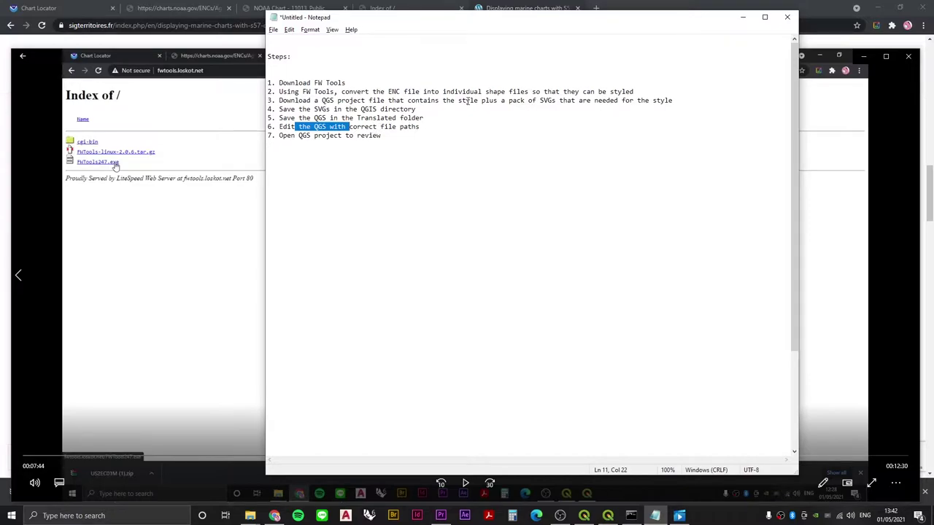
{"action": "left_click_drag", "start_coordinate": [268, 109], "coordinate": [427, 108]}
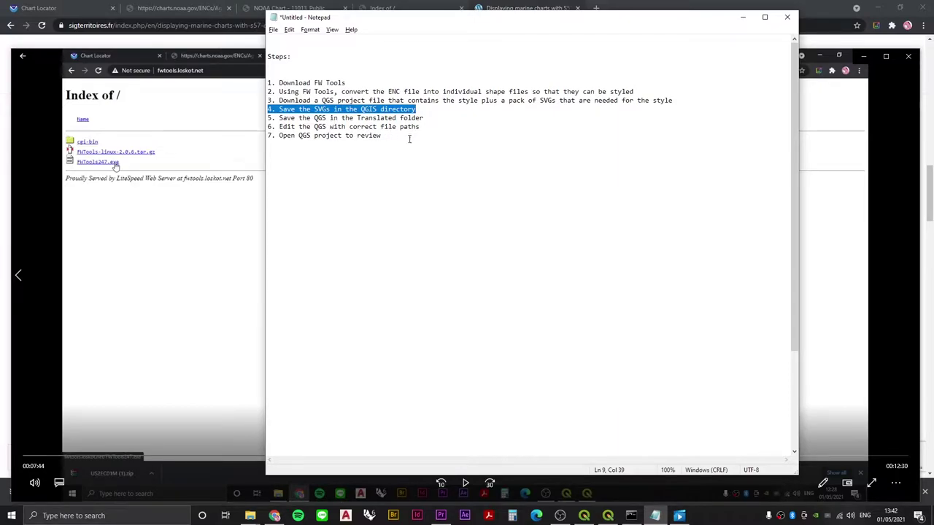
Highlight step 1, 'Download FW Tools', and bring the screen recording forward
{"action": "left_click_drag", "start_coordinate": [410, 135], "coordinate": [268, 83]}
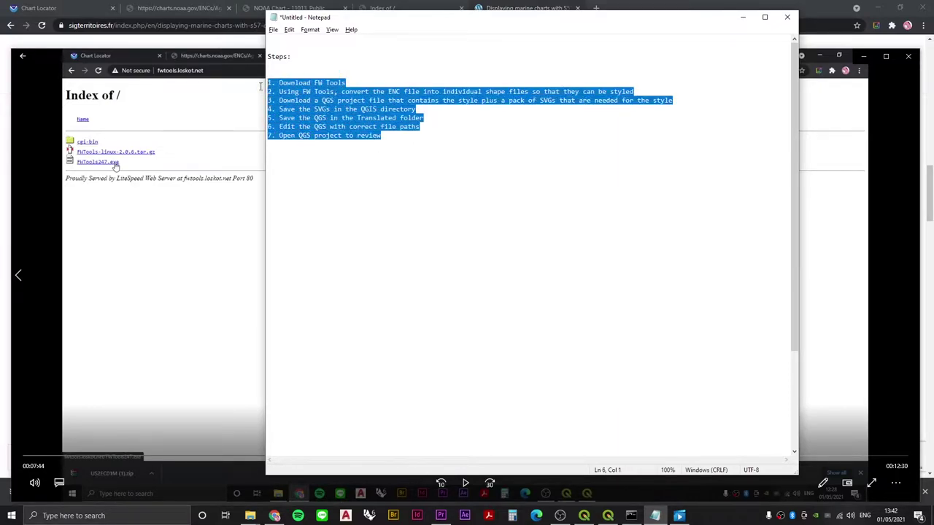
{"action": "left_click", "coordinate": [360, 81]}
{"action": "left_click_drag", "start_coordinate": [347, 81], "coordinate": [259, 88]}
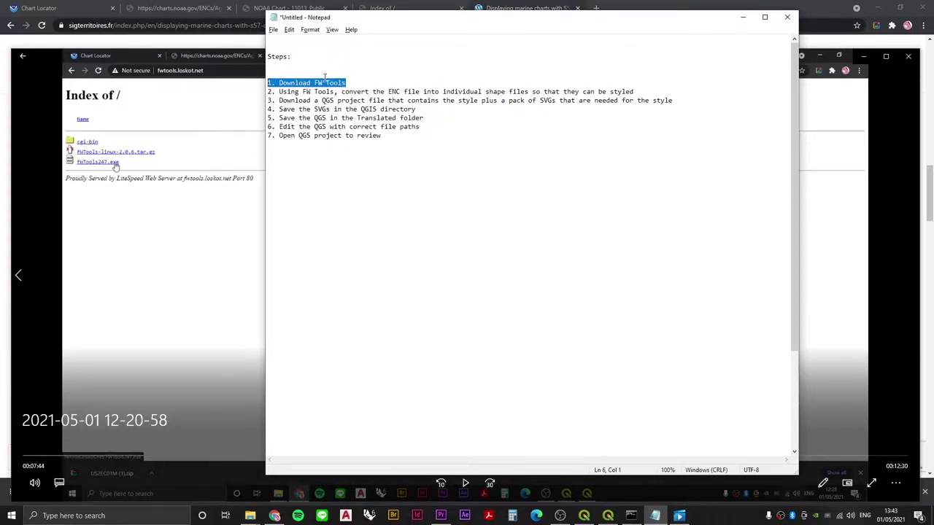
{"action": "key", "text": "alt+Tab"}
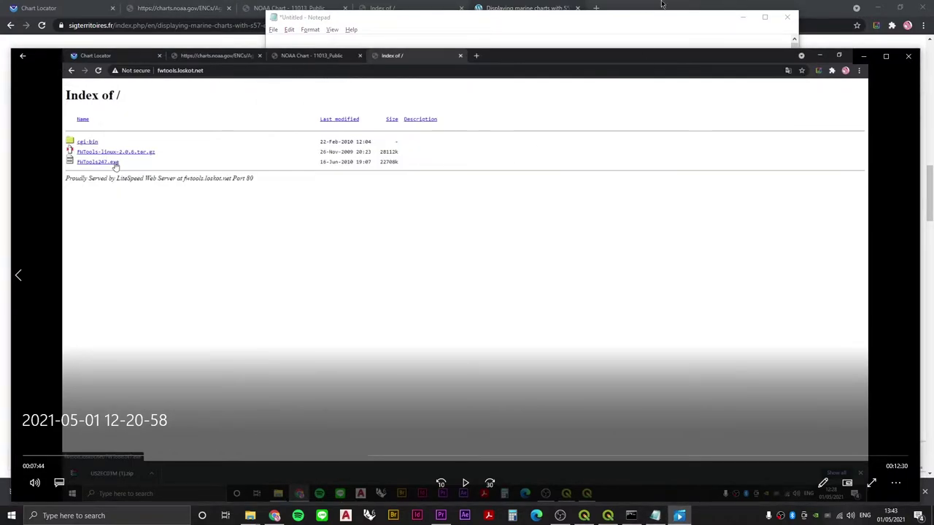
Search 'fw' in a new tab and open the FWTools Open Source GIS/RS Binary Kit page
{"action": "key", "text": "alt+Tab"}
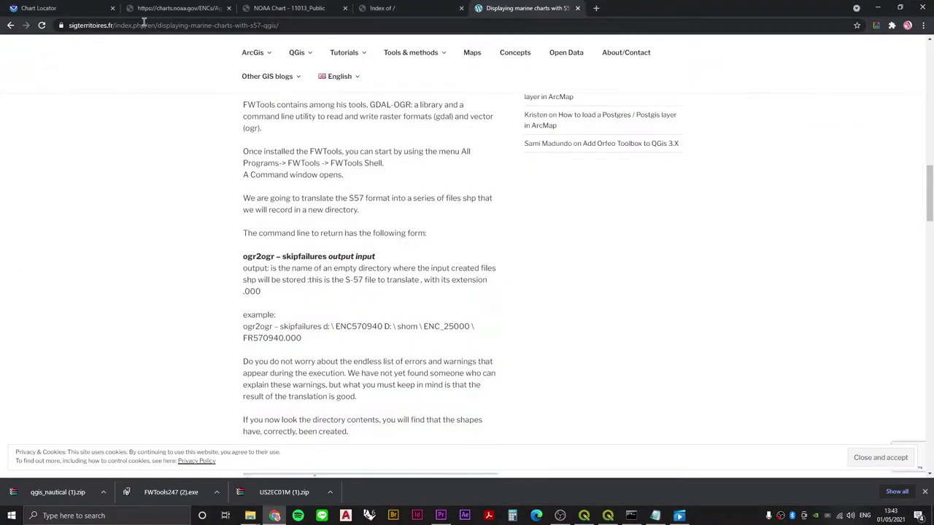
{"action": "left_click", "coordinate": [178, 8]}
{"action": "left_click", "coordinate": [595, 8]}
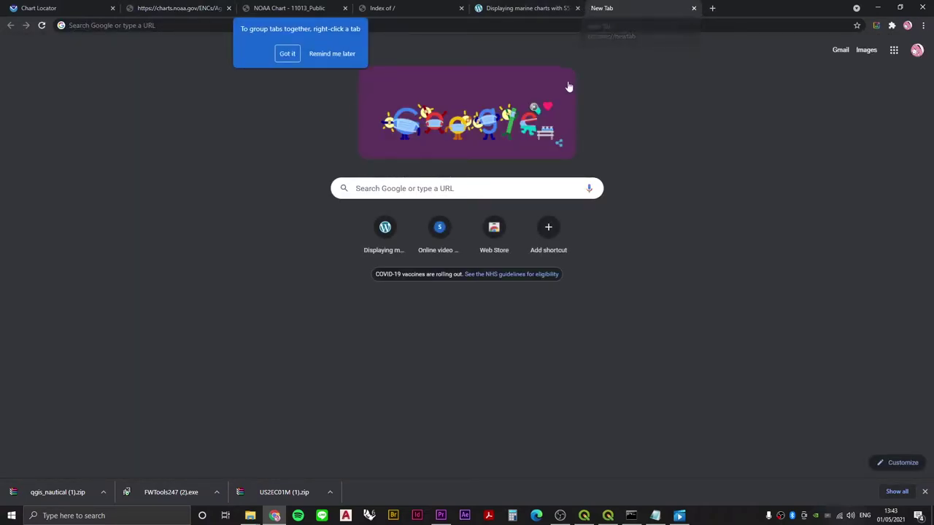
{"action": "left_click", "coordinate": [456, 185]}
{"action": "type", "text": "fw"}
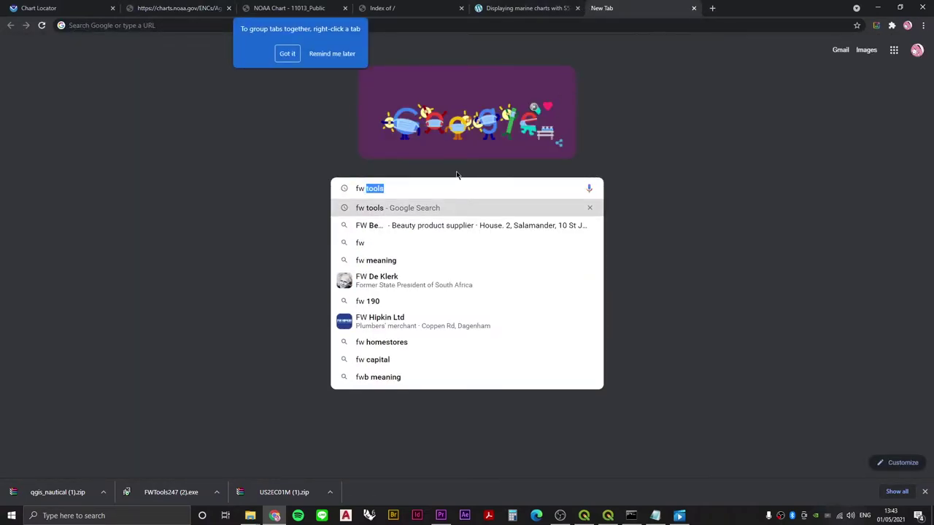
{"action": "key", "text": "Return"}
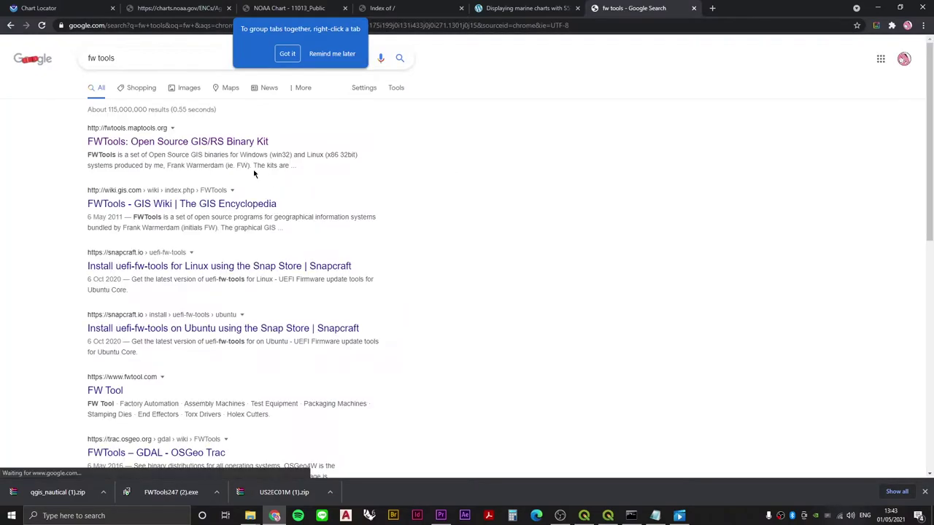
{"action": "left_click", "coordinate": [187, 139]}
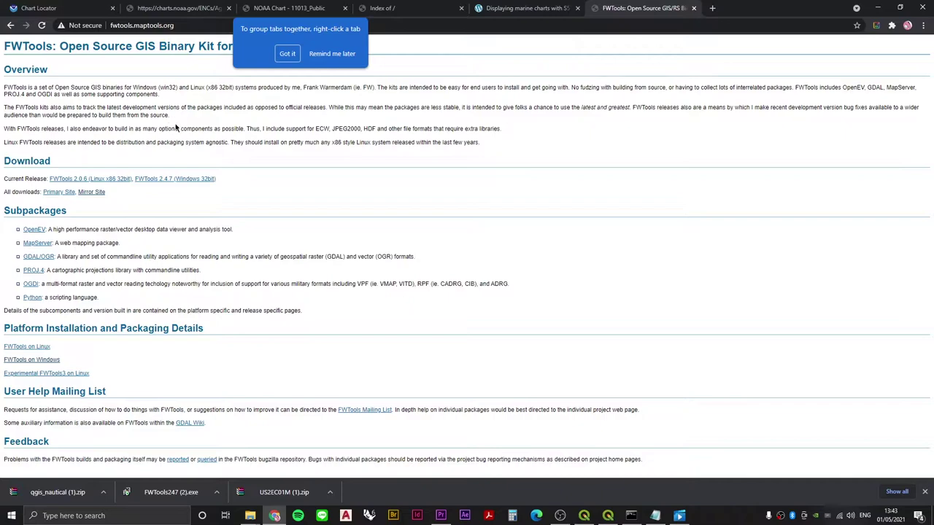
Go to the mirror site and download the FWTools247.exe installer
{"action": "left_click_drag", "start_coordinate": [46, 162], "coordinate": [38, 192]}
{"action": "left_click", "coordinate": [13, 191]}
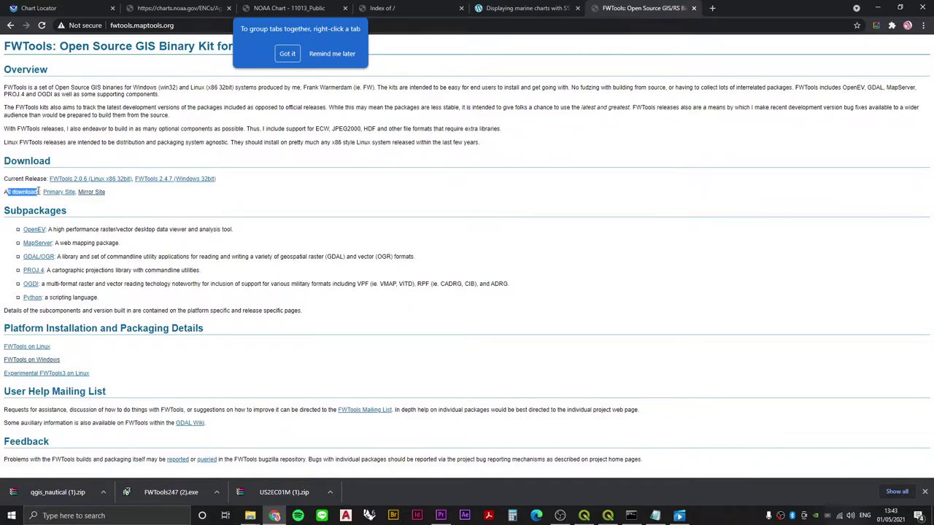
{"action": "left_click", "coordinate": [91, 192]}
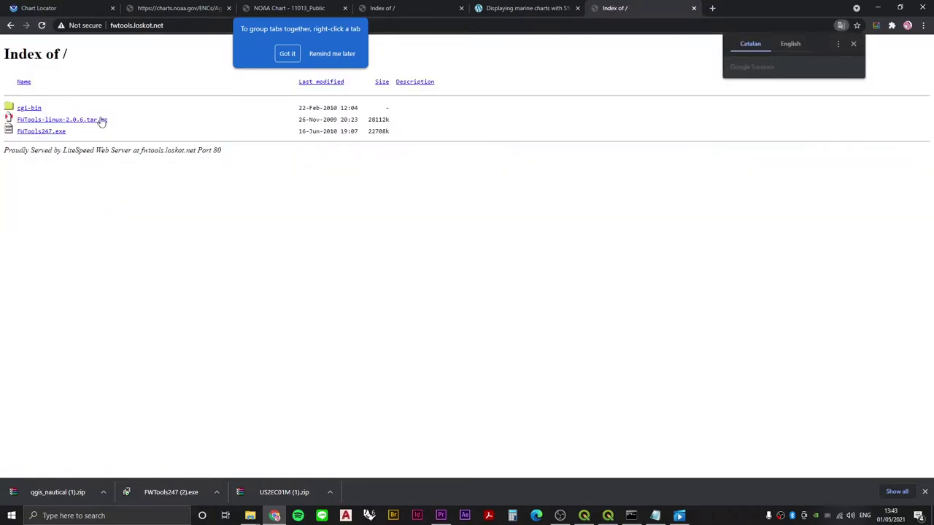
{"action": "left_click", "coordinate": [46, 135]}
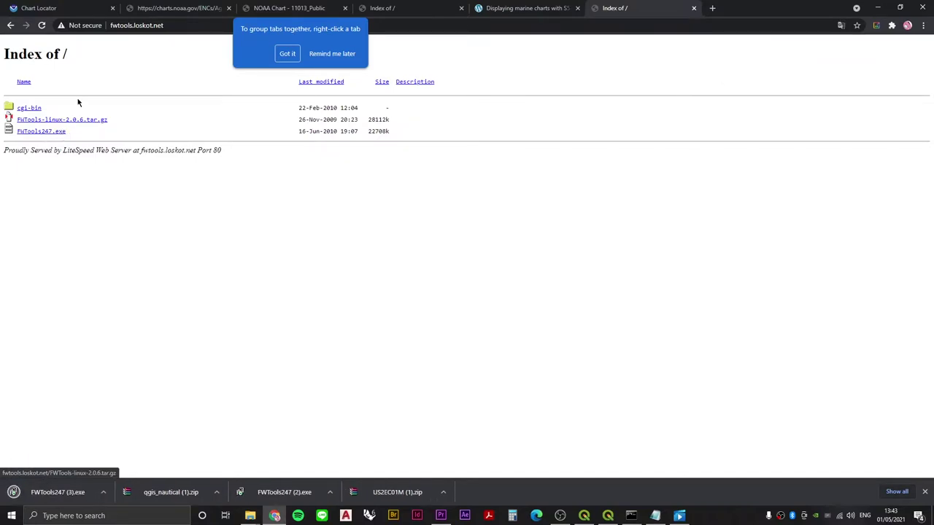
{"action": "left_click", "coordinate": [103, 491]}
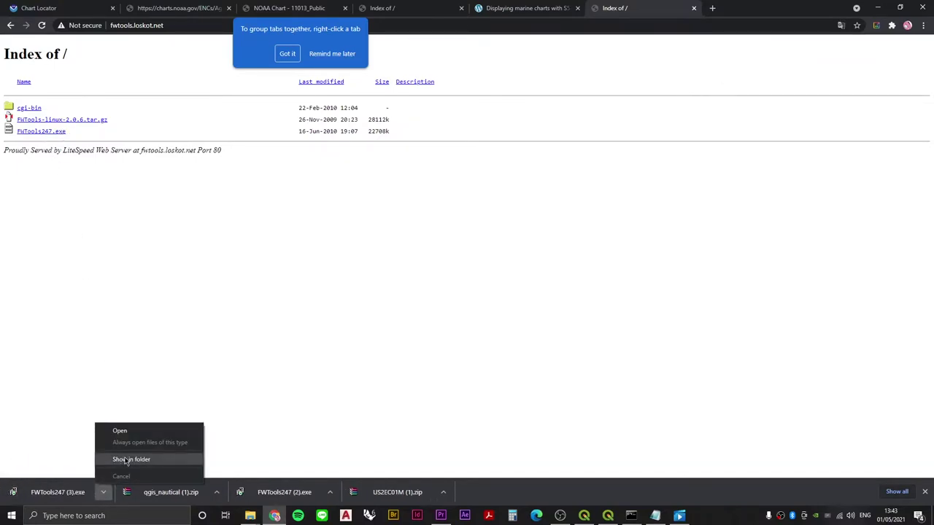
Run FWTools247 (3).exe from the Downloads folder and close the finished setup
{"action": "left_click", "coordinate": [125, 460]}
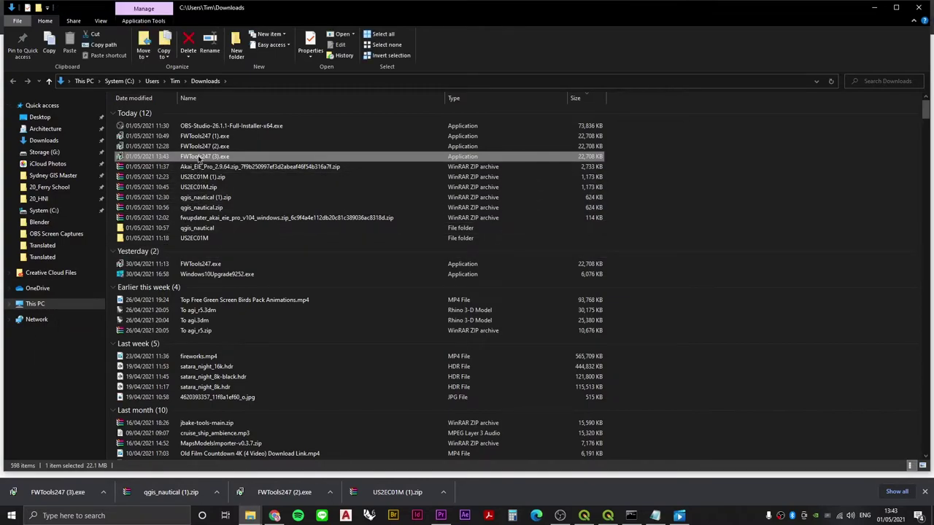
{"action": "left_click", "coordinate": [204, 135]}
{"action": "left_click", "coordinate": [205, 146], "text": "ctrl"}
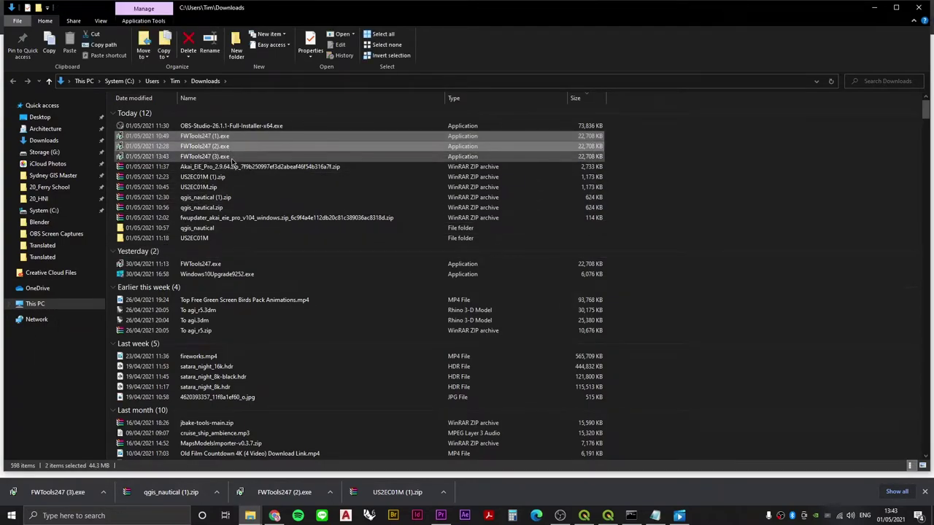
{"action": "double_click", "coordinate": [232, 158]}
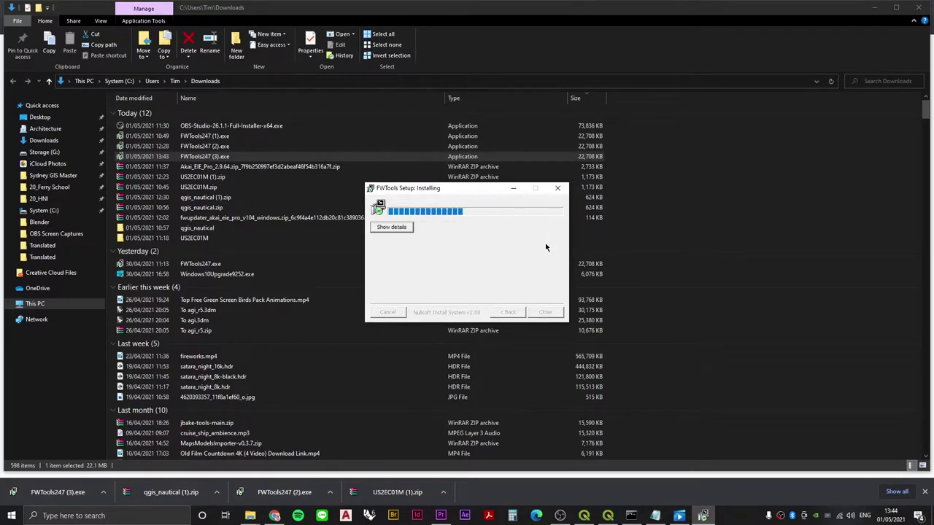
{"action": "left_click", "coordinate": [545, 313]}
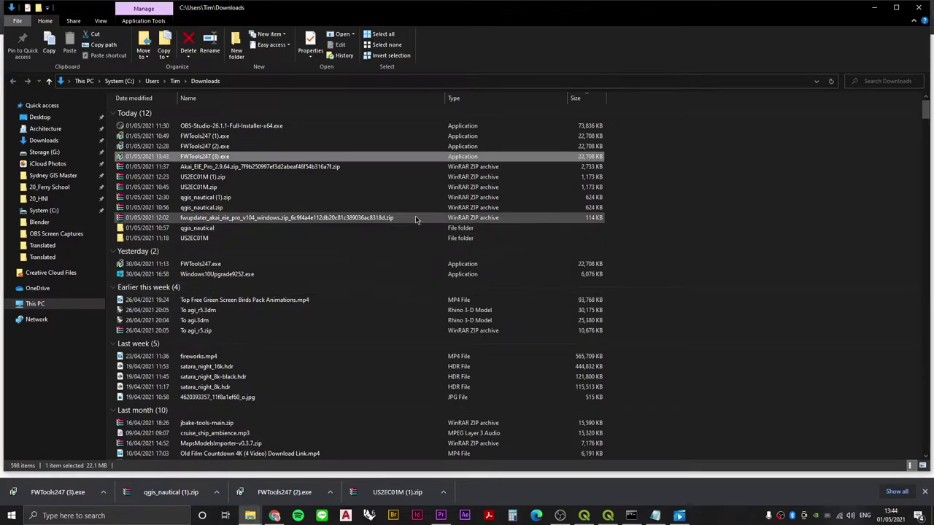
Review steps 1 and 2 of the Notepad plan, highlighting each
{"action": "key", "text": "alt+Tab"}
{"action": "key", "text": "alt+Tab"}
{"action": "key", "text": "alt+Tab"}
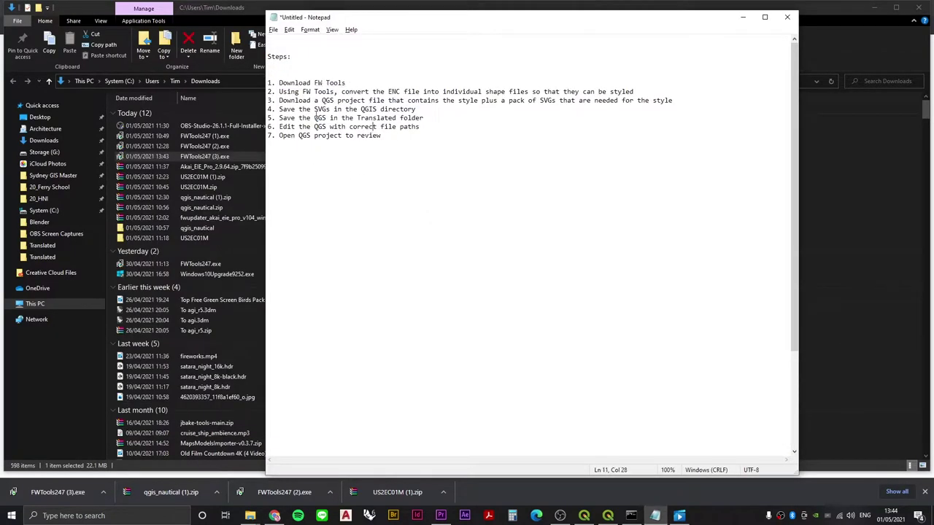
{"action": "left_click_drag", "start_coordinate": [278, 81], "coordinate": [351, 81]}
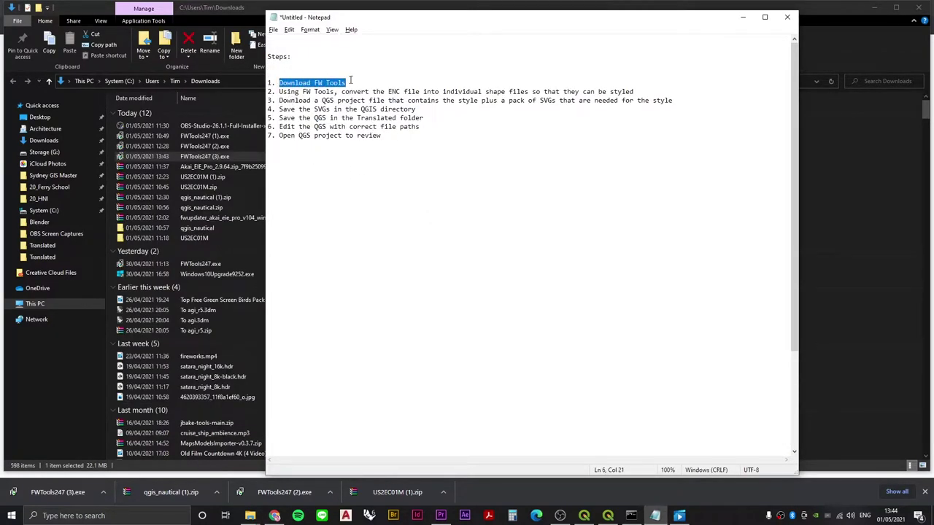
{"action": "left_click", "coordinate": [342, 108]}
{"action": "left_click_drag", "start_coordinate": [277, 93], "coordinate": [637, 93]}
{"action": "left_click", "coordinate": [613, 116]}
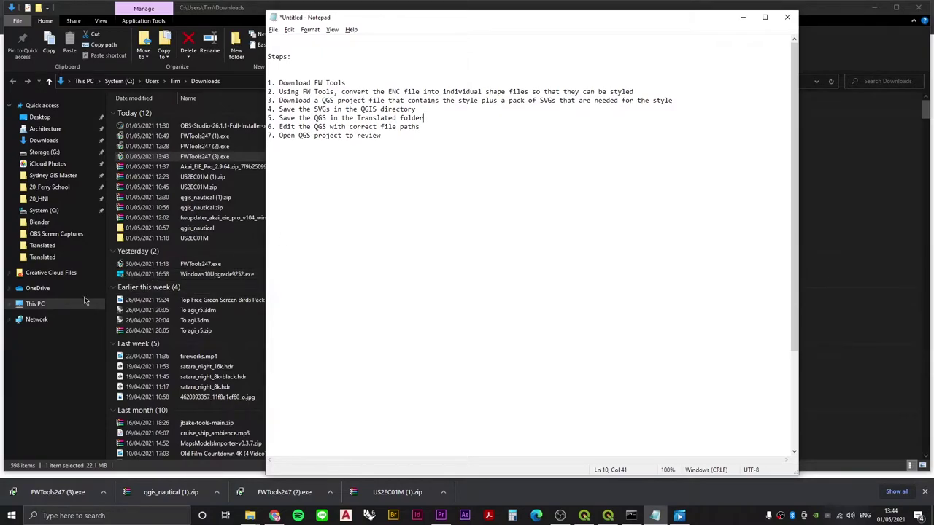
Create a new folder named ENC_DATA on the C: drive
{"action": "left_click", "coordinate": [79, 209]}
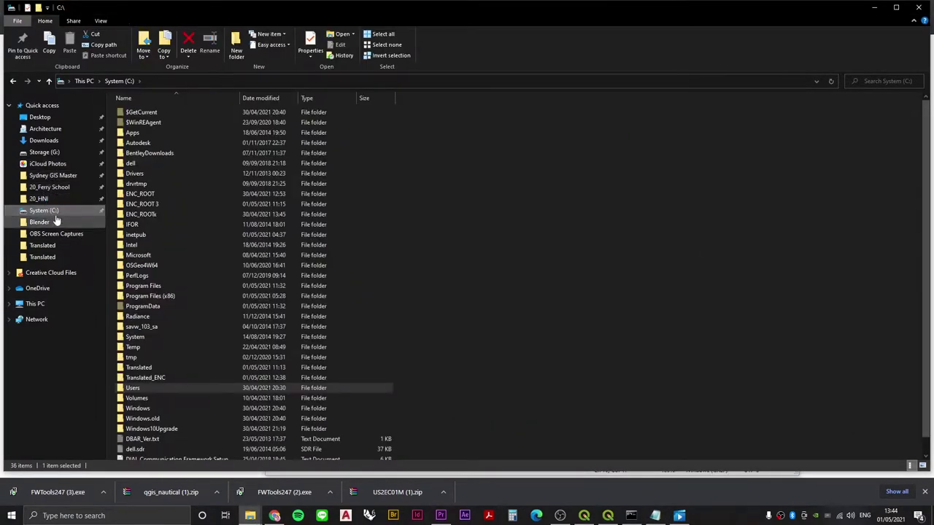
{"action": "scroll", "coordinate": [164, 157], "scroll_direction": "down", "scroll_amount": 1}
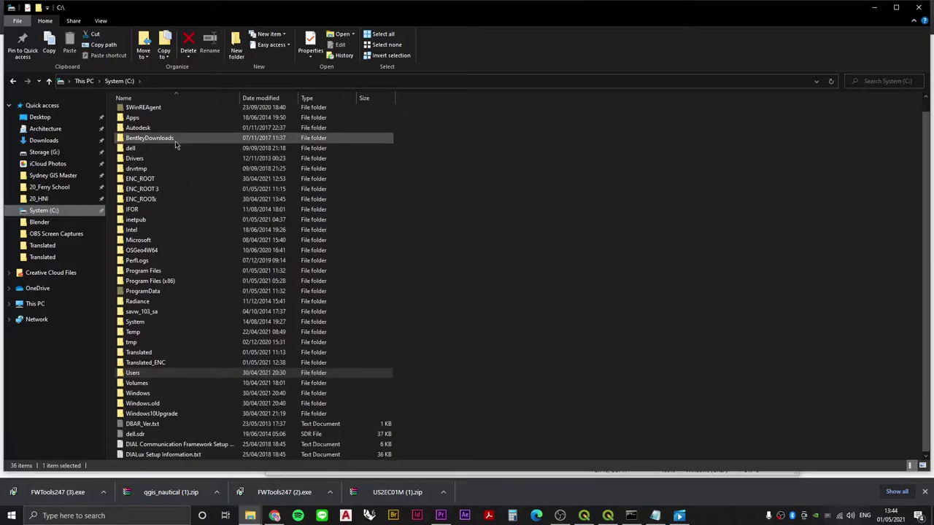
{"action": "right_click", "coordinate": [566, 193]}
{"action": "mouse_move", "coordinate": [618, 307]}
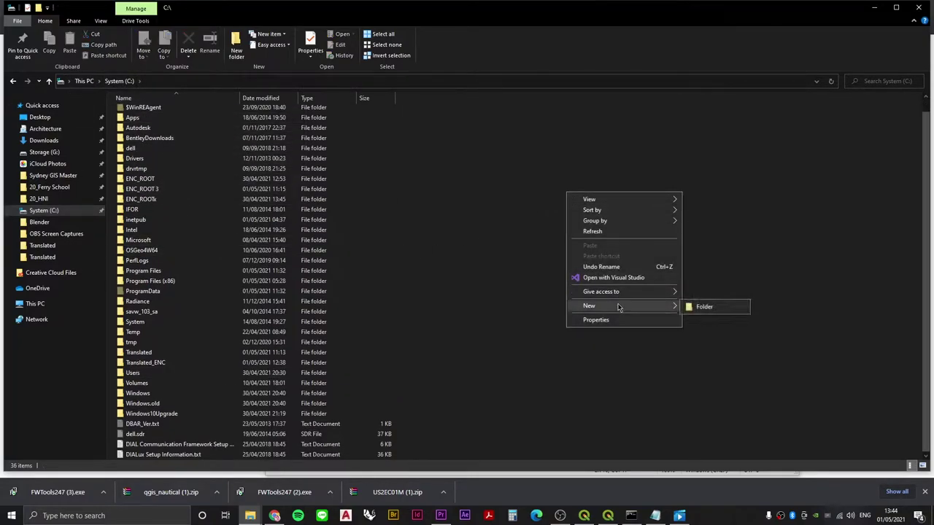
{"action": "left_click", "coordinate": [736, 313]}
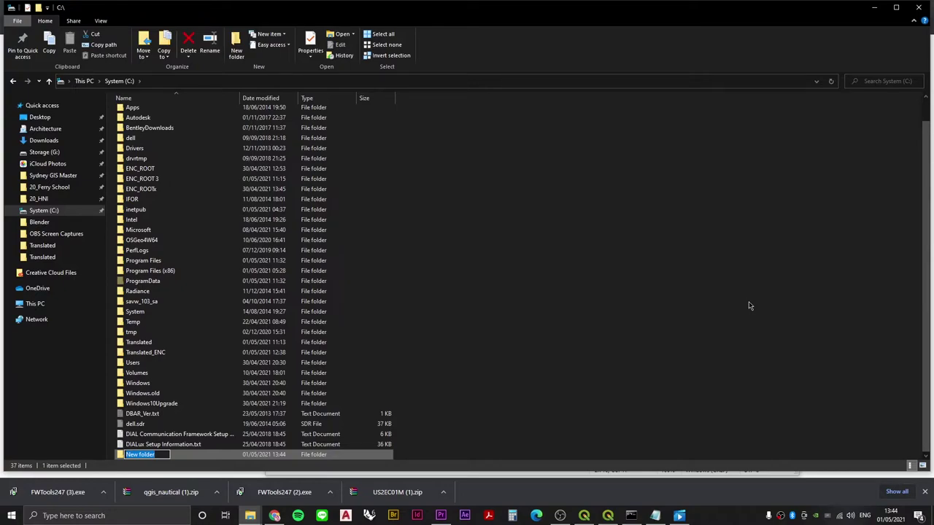
{"action": "type", "text": "ENC_DATA"}
{"action": "key", "text": "Return"}
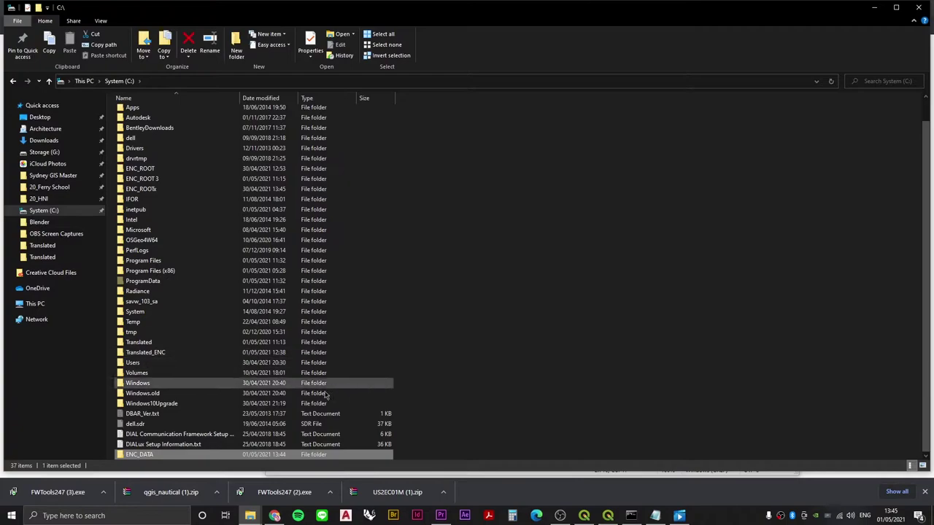
Inside ENC_DATA, create an empty subfolder named Translated
{"action": "double_click", "coordinate": [177, 456]}
{"action": "right_click", "coordinate": [167, 210]}
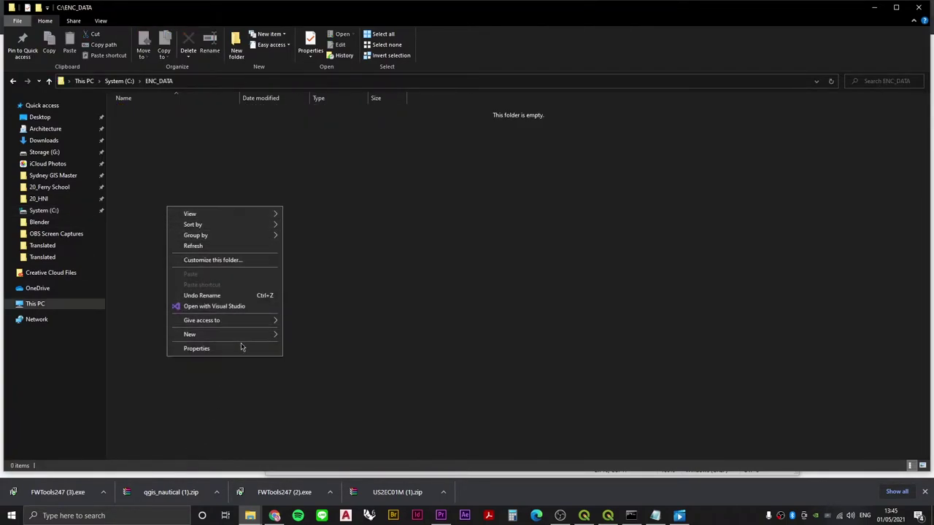
{"action": "mouse_move", "coordinate": [246, 342]}
{"action": "left_click", "coordinate": [336, 335]}
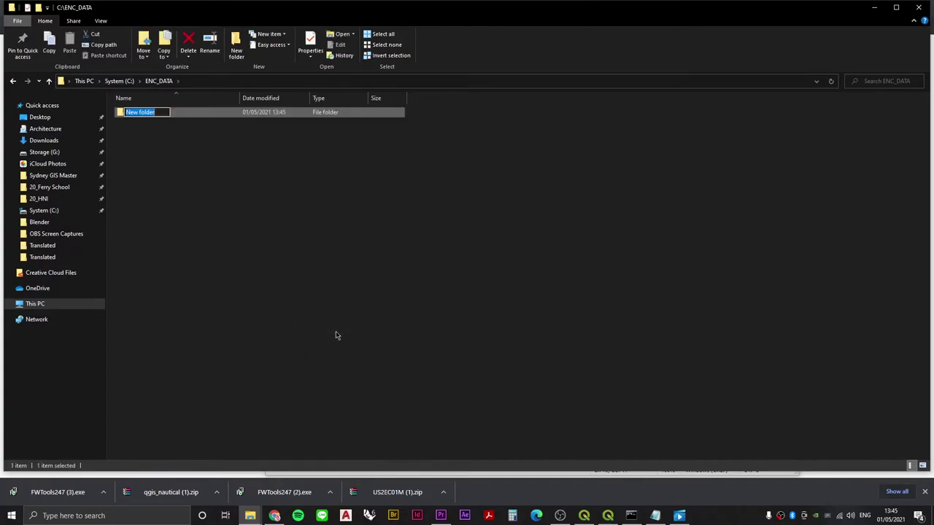
{"action": "type", "text": "Translated"}
{"action": "key", "text": "Return"}
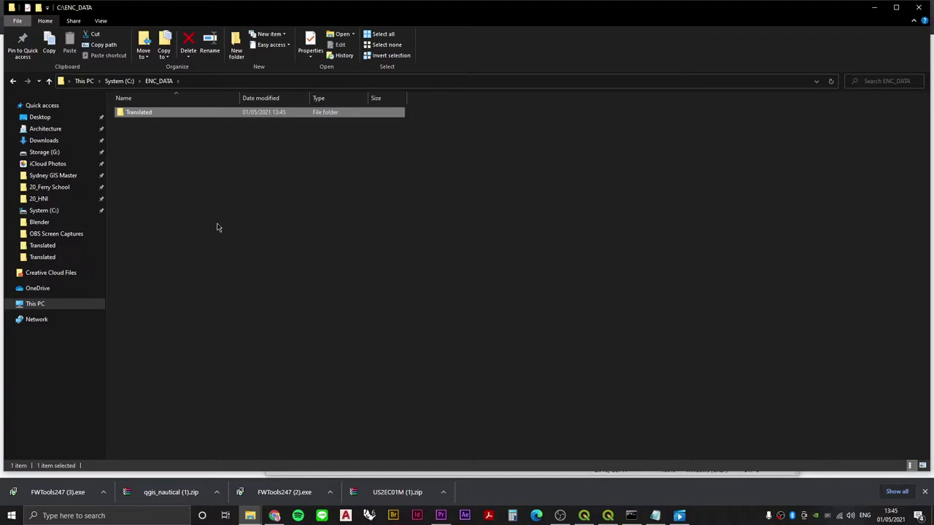
{"action": "left_click", "coordinate": [216, 226]}
Review step 2 in the Notepad notes, FW Tools shapefile conversion, then return to ENC_DATA
{"action": "key", "text": "super+Tab"}
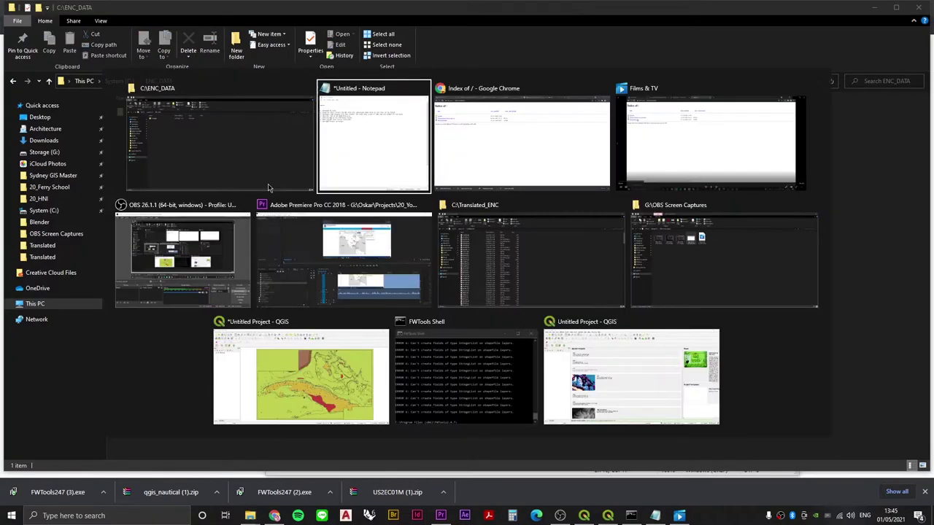
{"action": "key", "text": "Return"}
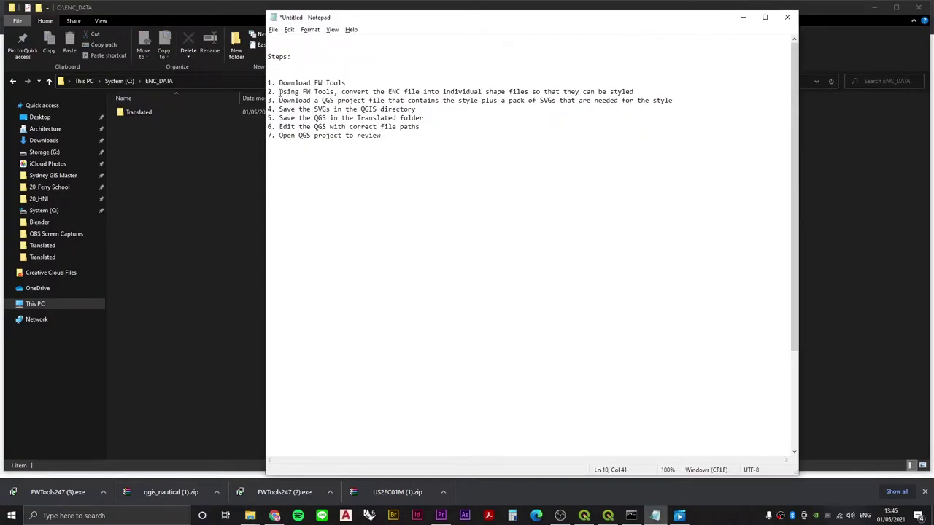
{"action": "left_click_drag", "start_coordinate": [280, 92], "coordinate": [338, 92]}
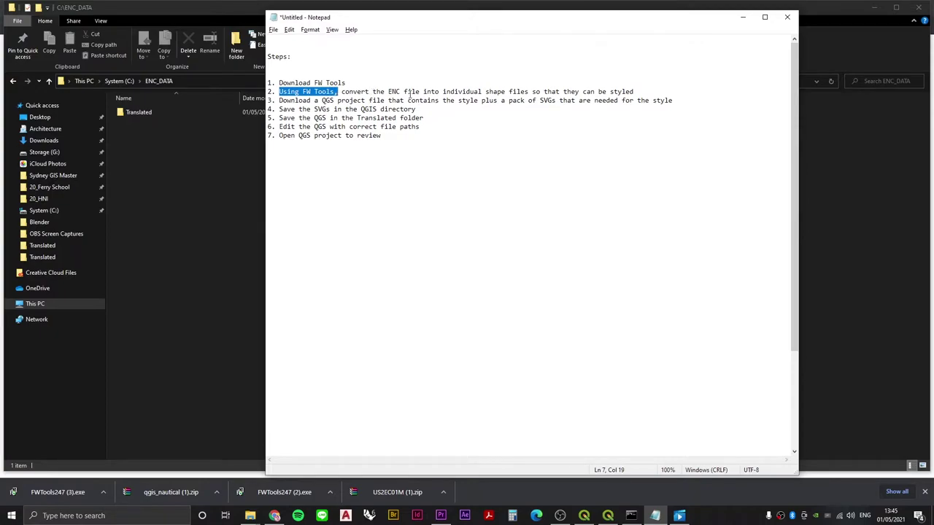
{"action": "left_click_drag", "start_coordinate": [423, 92], "coordinate": [552, 92]}
{"action": "left_click", "coordinate": [231, 191]}
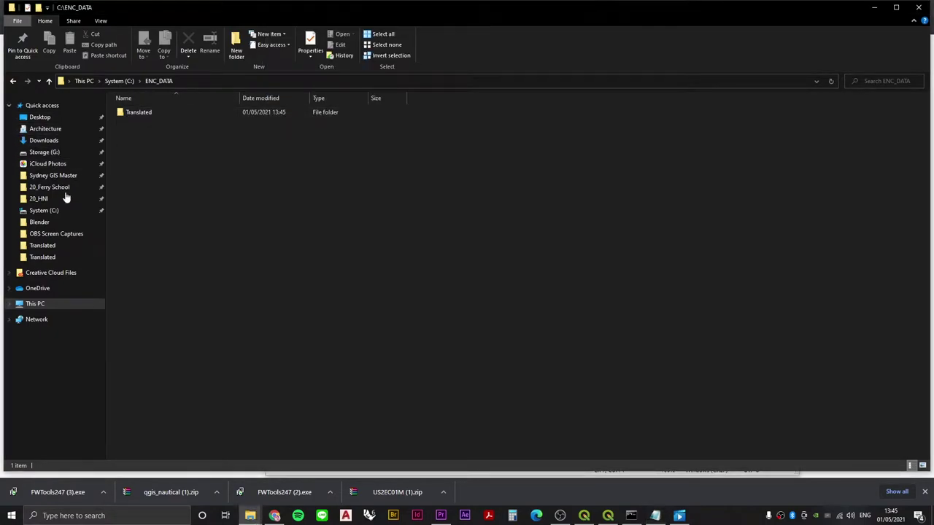
{"action": "left_click", "coordinate": [150, 119]}
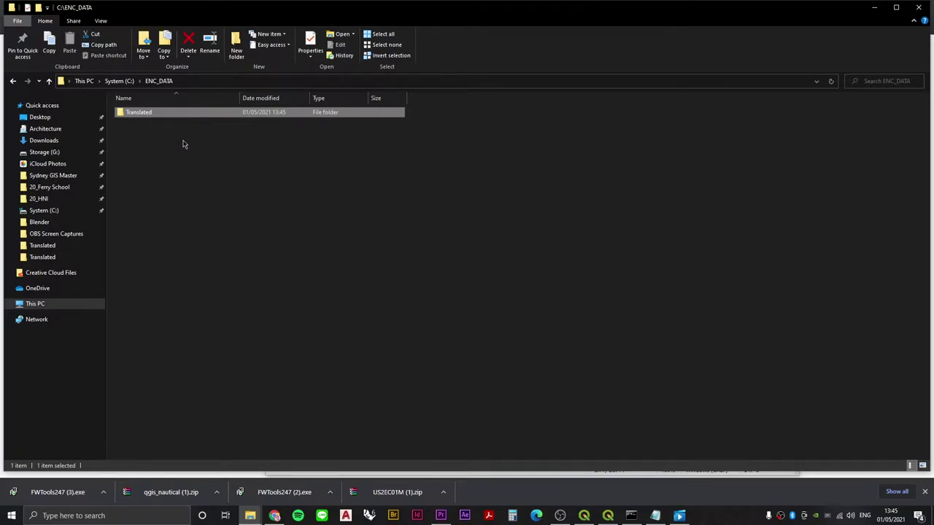
{"action": "left_click", "coordinate": [184, 145]}
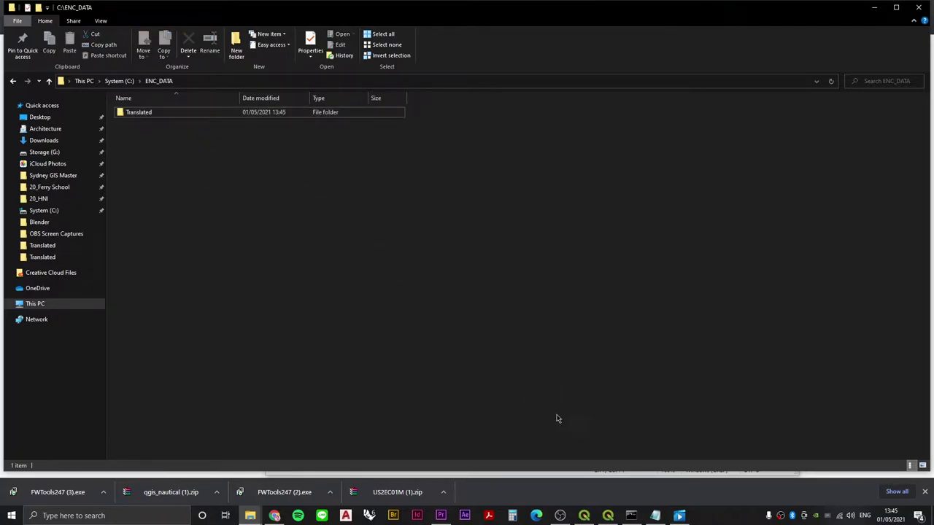
Launch FWTools Shell from a 'fw' search and centre its console window on screen
{"action": "left_click", "coordinate": [102, 515]}
{"action": "type", "text": "fw"}
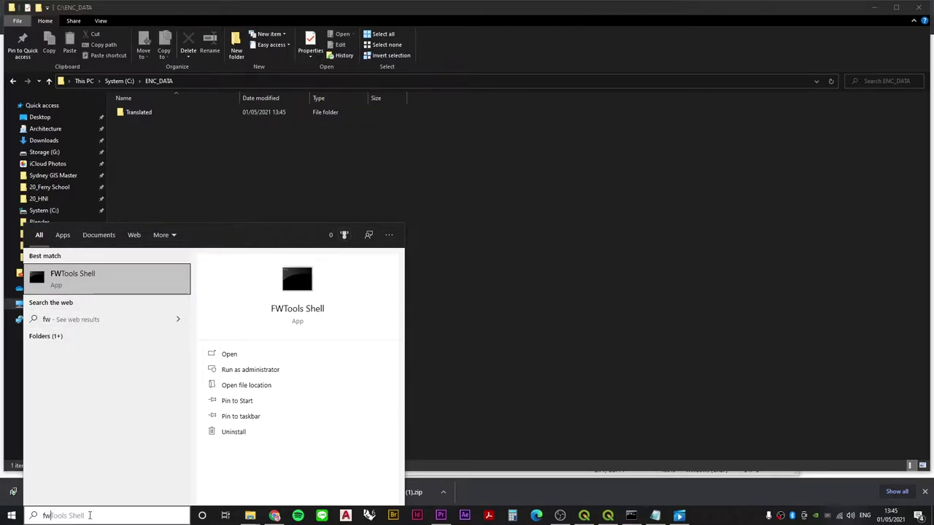
{"action": "left_click", "coordinate": [82, 276]}
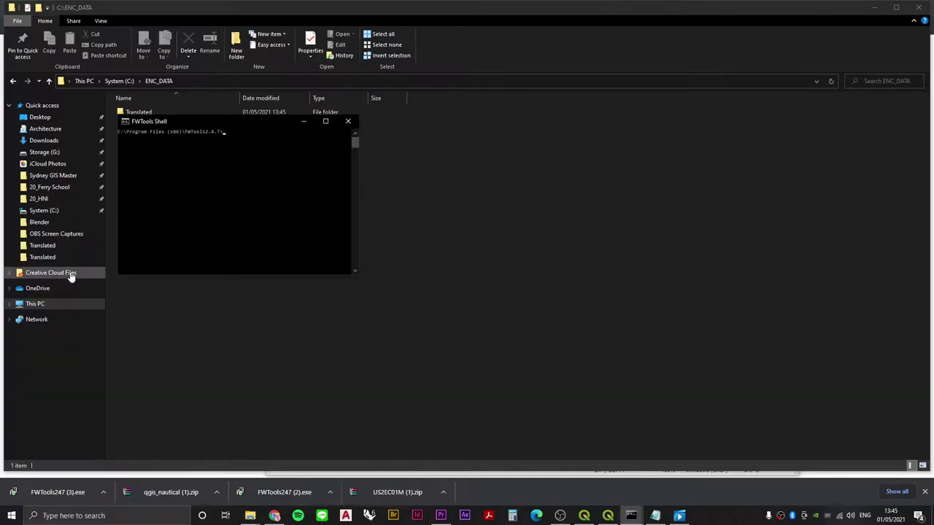
{"action": "left_click_drag", "start_coordinate": [243, 124], "coordinate": [431, 194]}
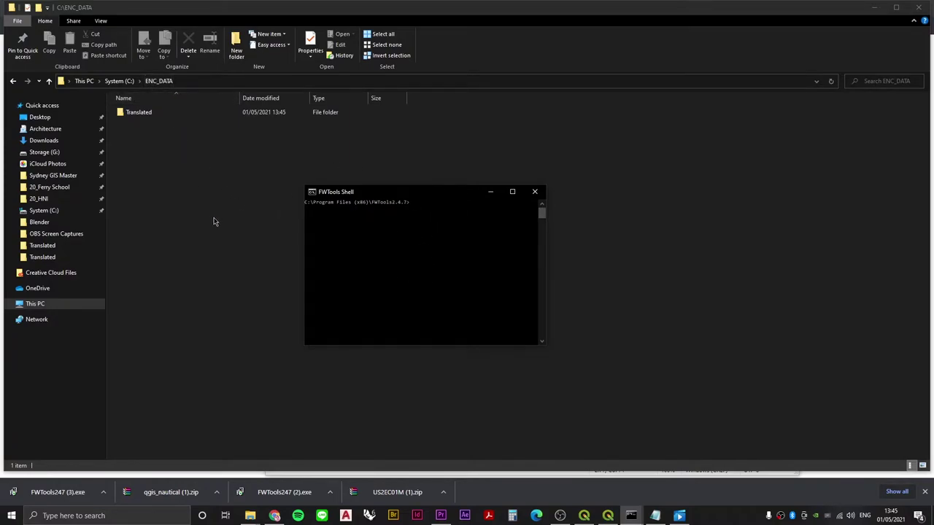
Cycle through QGIS and FWTools Shell, then open the empty C:\ENC_DATA\Translated folder
{"action": "left_click", "coordinate": [608, 516]}
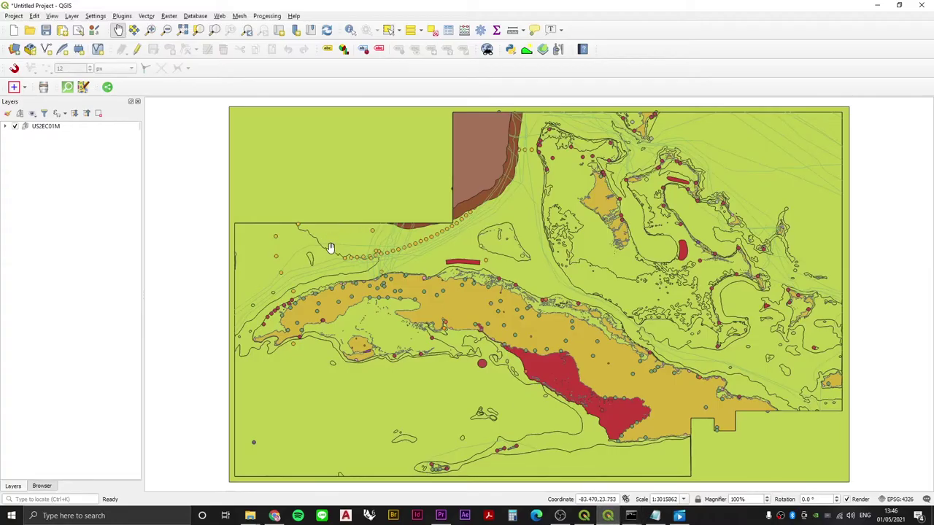
{"action": "key", "text": "alt+Tab"}
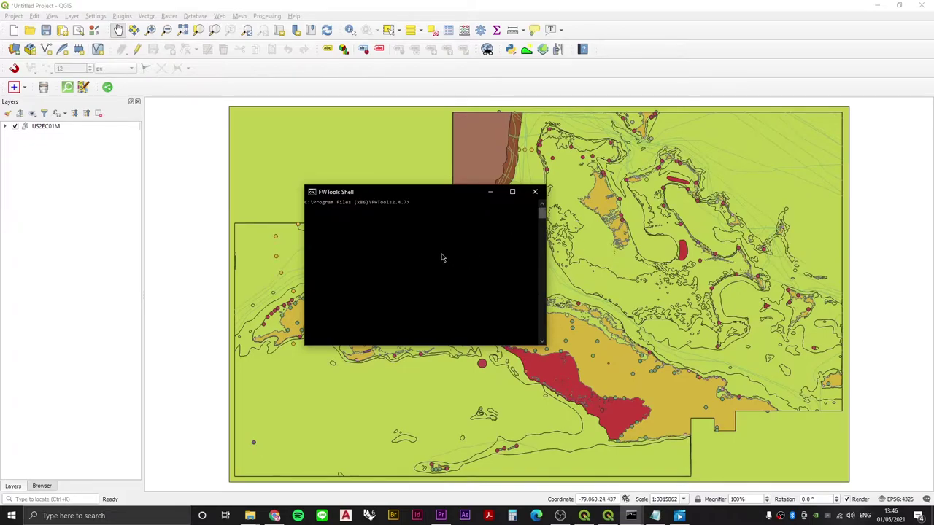
{"action": "key", "text": "alt+Tab"}
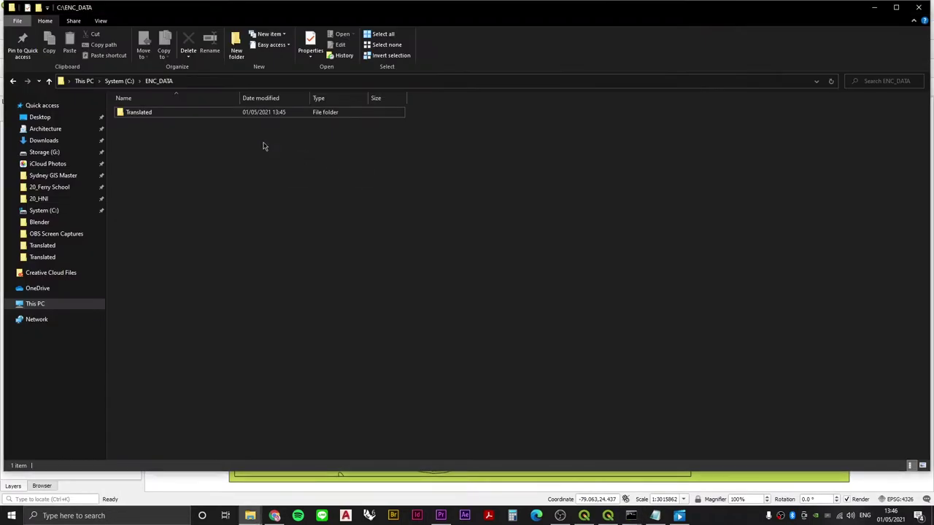
{"action": "double_click", "coordinate": [146, 111]}
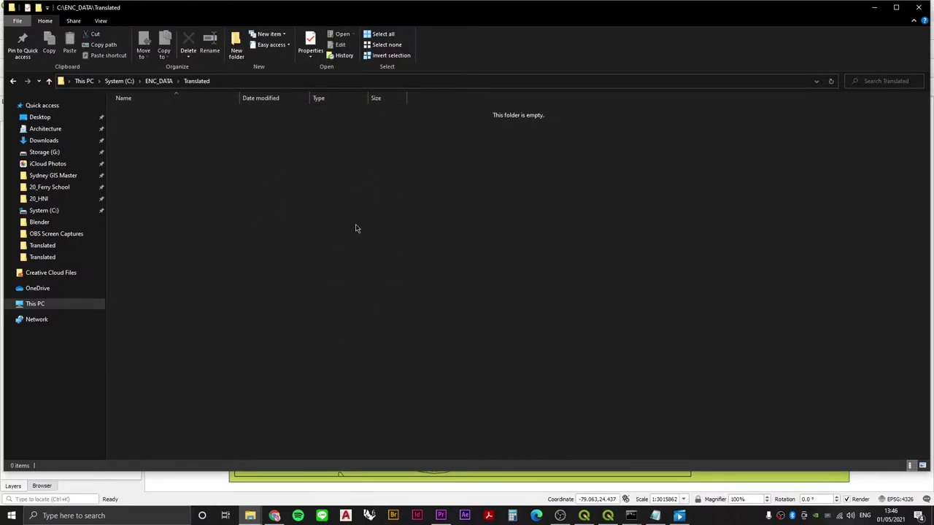
{"action": "key", "text": "alt+Tab"}
{"action": "key", "text": "alt+Tab"}
{"action": "key", "text": "alt+Tab"}
Move the 'ogr2ogr -skipfailures output input' template line up beneath the numbered steps
{"action": "key", "text": "Tab"}
{"action": "key", "text": "Tab"}
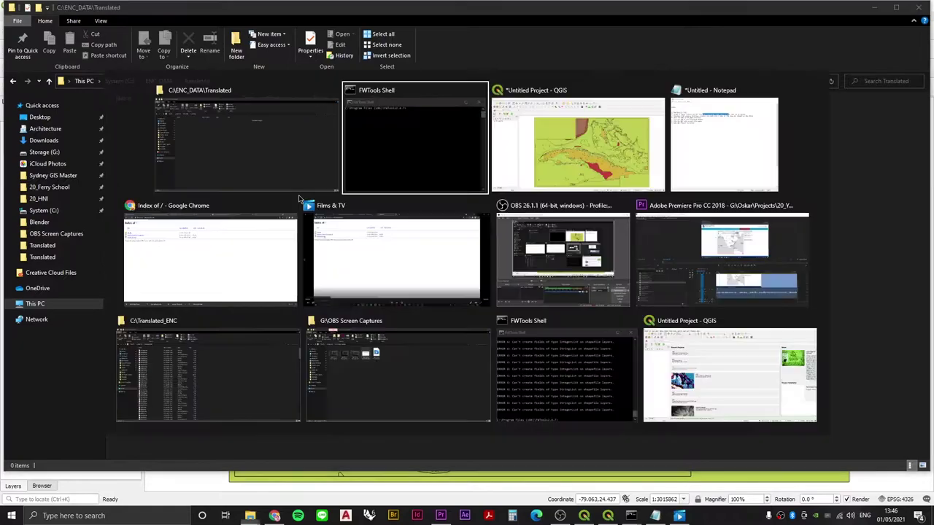
{"action": "scroll", "coordinate": [380, 219], "scroll_direction": "down", "scroll_amount": 5}
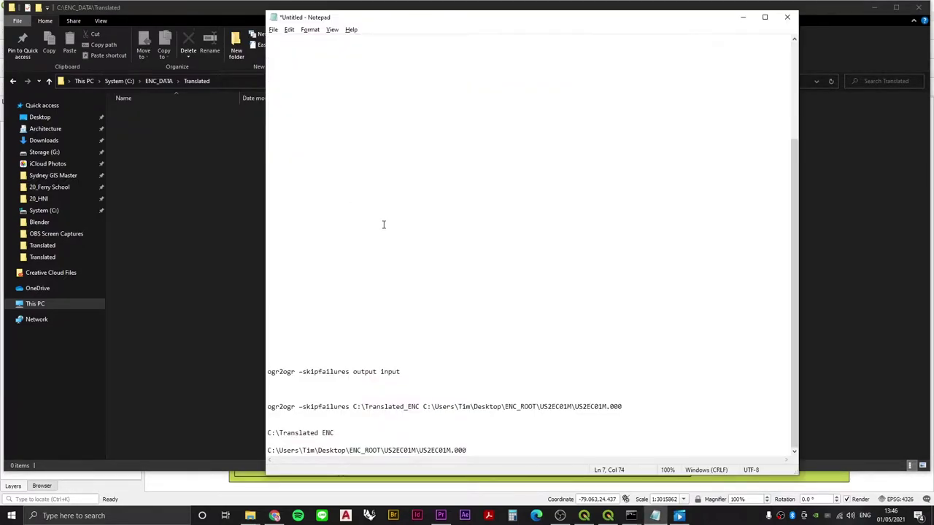
{"action": "left_click_drag", "start_coordinate": [409, 372], "coordinate": [267, 369]}
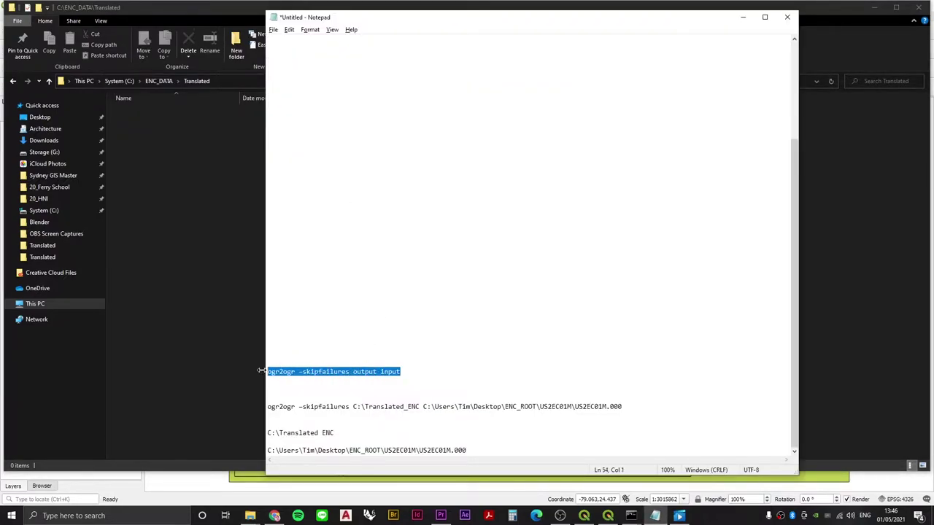
{"action": "key", "text": "ctrl+x"}
{"action": "scroll", "coordinate": [365, 281], "scroll_direction": "up", "scroll_amount": 12}
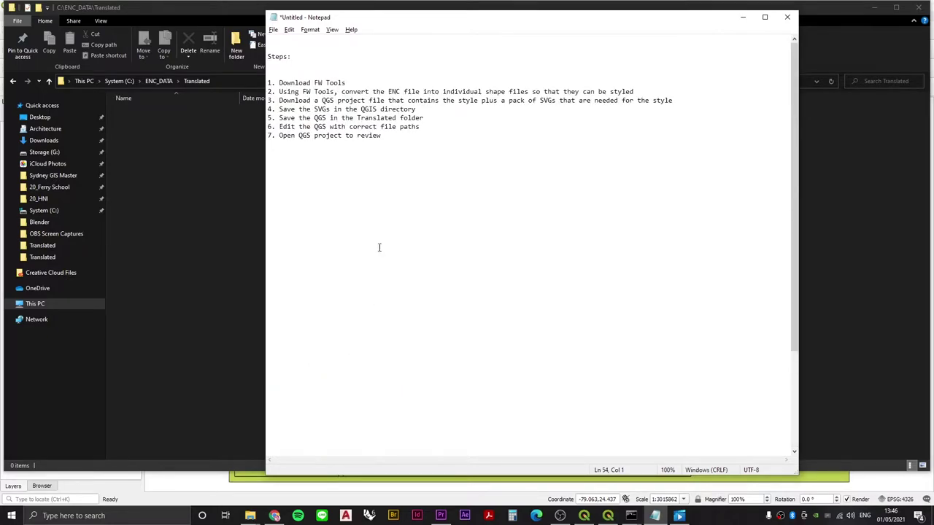
{"action": "left_click", "coordinate": [384, 199]}
{"action": "key", "text": "ctrl+v"}
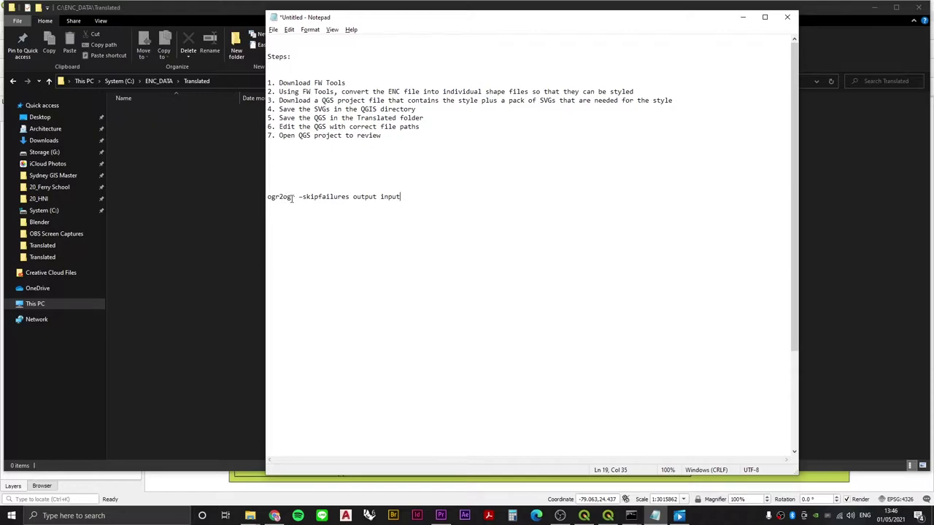
Highlight the output and input placeholders in the draft command, then return to File Explorer
{"action": "left_click_drag", "start_coordinate": [301, 196], "coordinate": [400, 196]}
{"action": "left_click", "coordinate": [370, 198]}
{"action": "double_click", "coordinate": [362, 197]}
{"action": "double_click", "coordinate": [390, 197]}
{"action": "double_click", "coordinate": [364, 197]}
{"action": "left_click", "coordinate": [322, 190]}
{"action": "double_click", "coordinate": [364, 196]}
{"action": "left_click", "coordinate": [215, 126]}
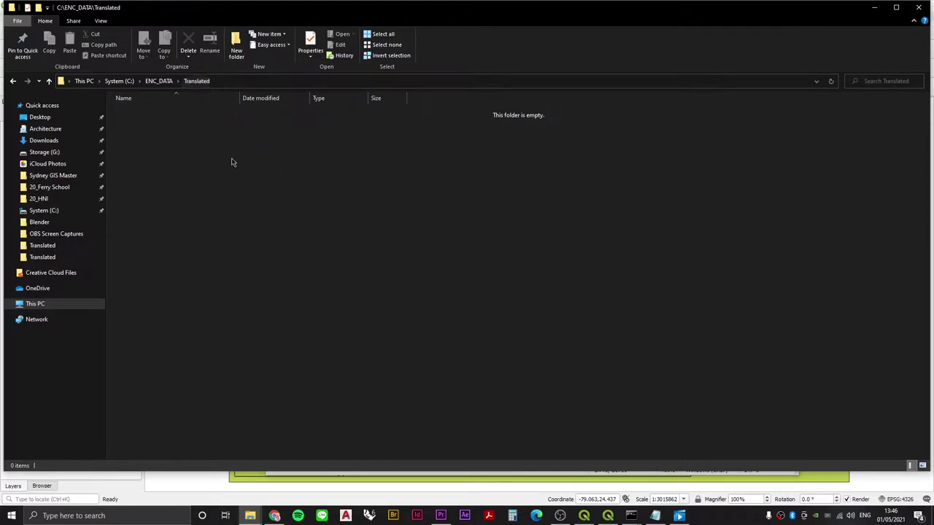
Copy the Translated folder's location, C:\ENC_DATA, from its Properties dialog
{"action": "right_click", "coordinate": [203, 146]}
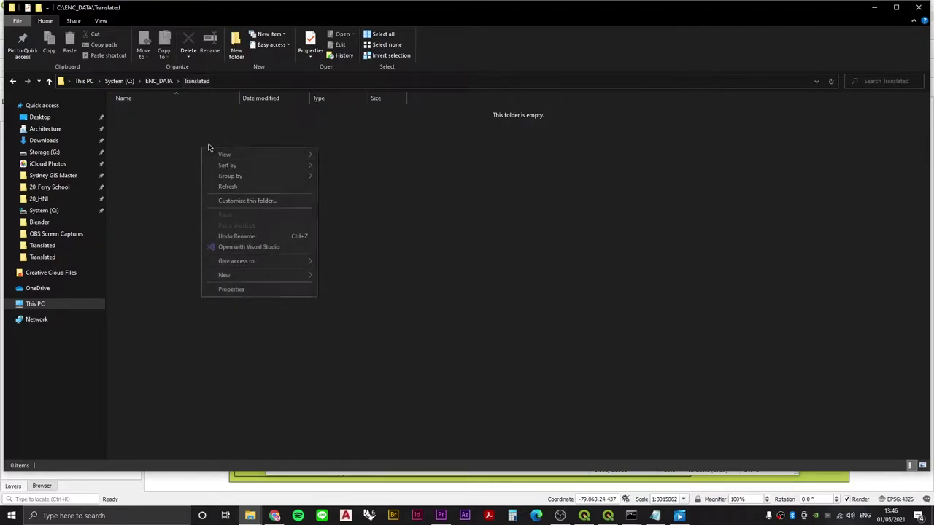
{"action": "left_click", "coordinate": [250, 291]}
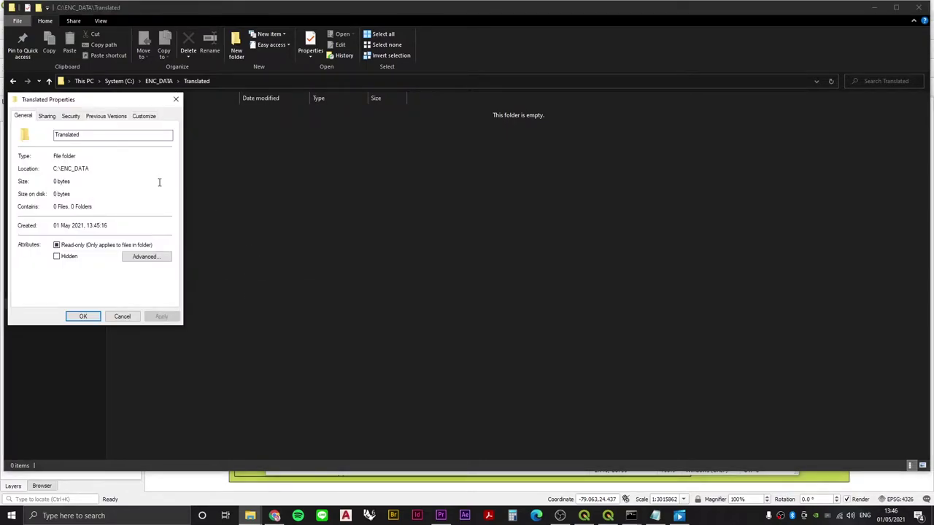
{"action": "left_click_drag", "start_coordinate": [53, 168], "coordinate": [91, 167]}
{"action": "right_click", "coordinate": [81, 169]}
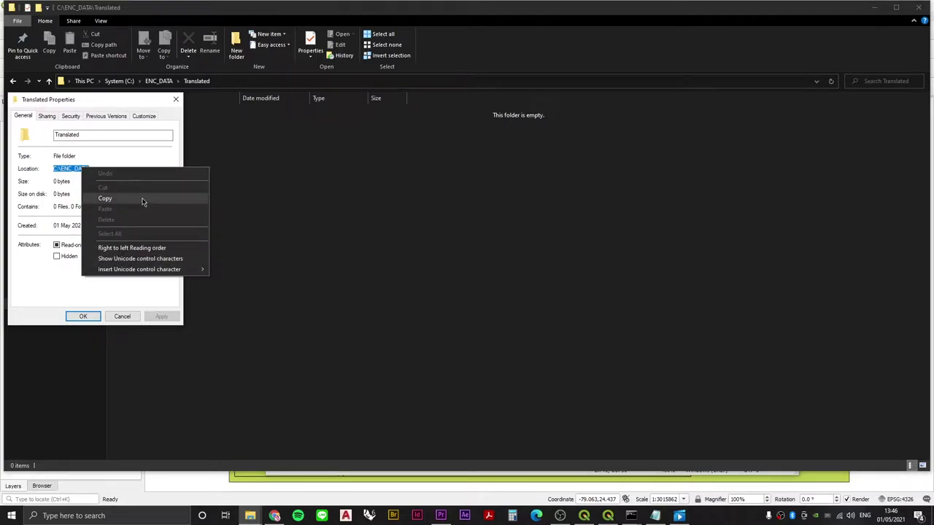
{"action": "left_click", "coordinate": [143, 201]}
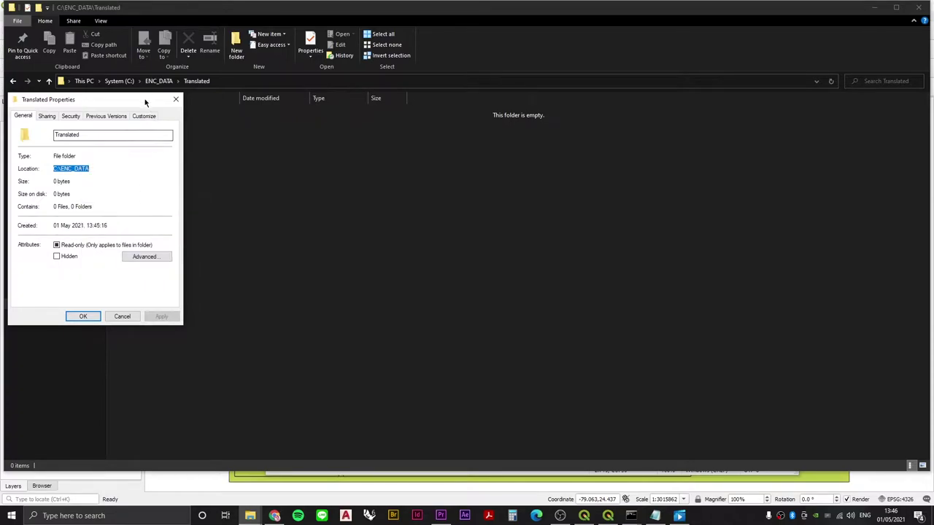
{"action": "left_click_drag", "start_coordinate": [145, 99], "coordinate": [446, 109]}
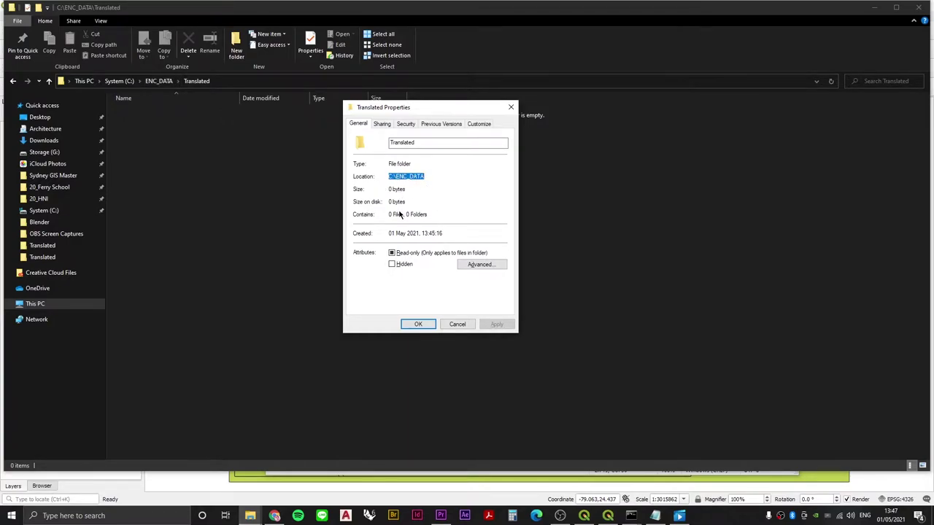
Add the output path C:\ENC_DATA\Translated on a new line at the end of the notes
{"action": "key", "text": "alt+Tab"}
{"action": "key", "text": "Tab"}
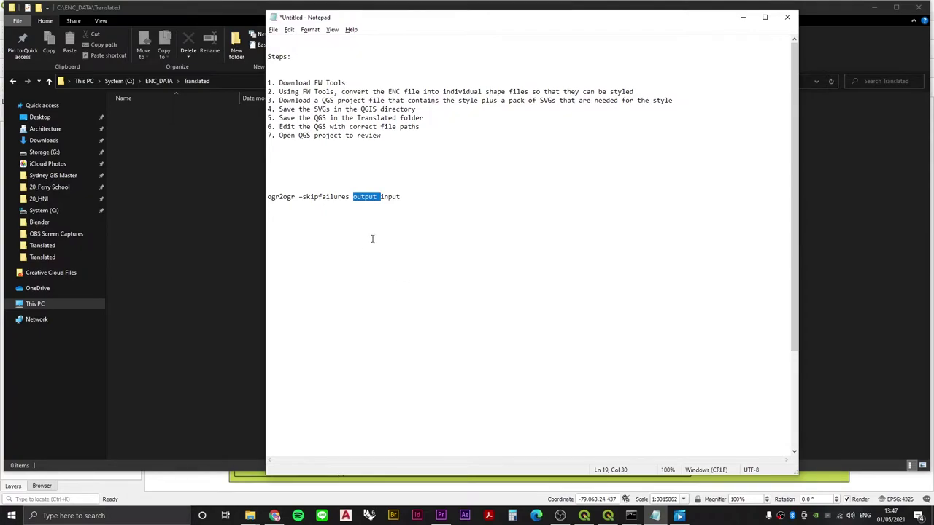
{"action": "key", "text": "ctrl+End"}
{"action": "type", "text": "C:\\ENC_DATA"}
{"action": "type", "text": "\\Translated"}
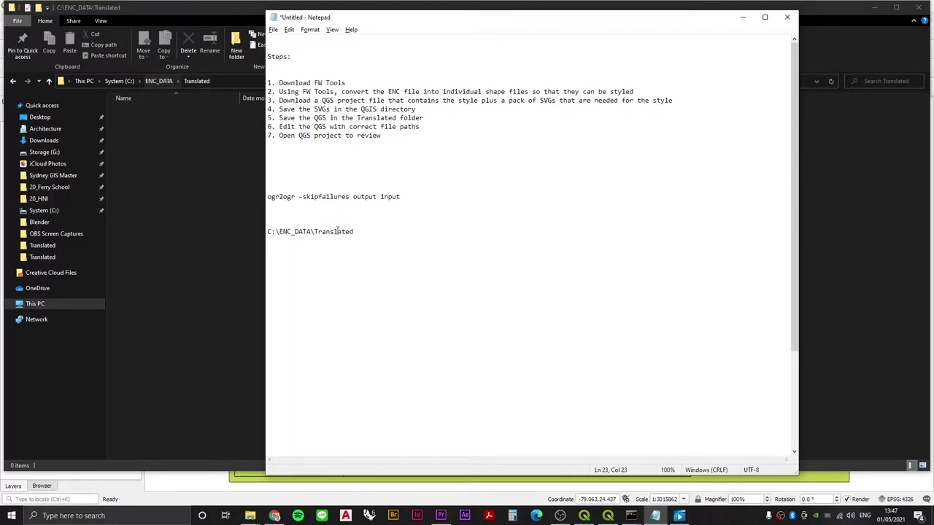
{"action": "left_click_drag", "start_coordinate": [359, 232], "coordinate": [266, 232]}
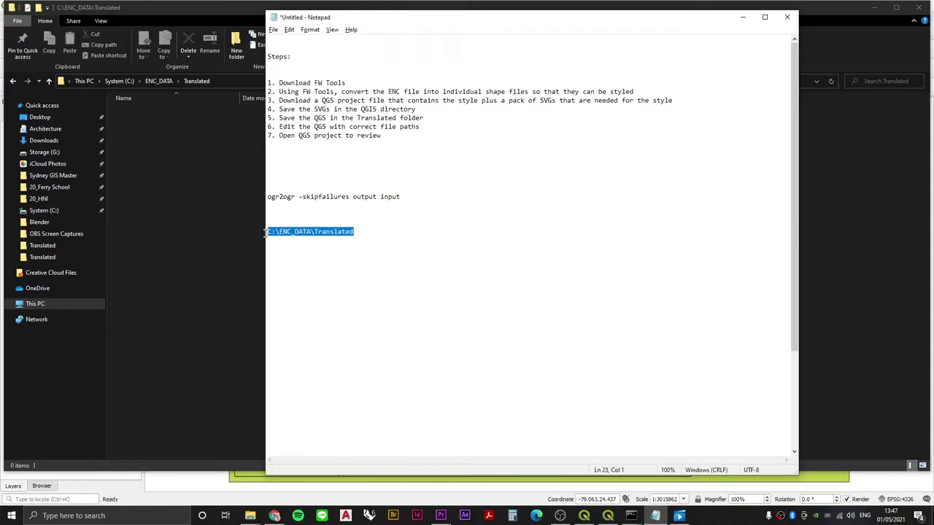
{"action": "double_click", "coordinate": [363, 197]}
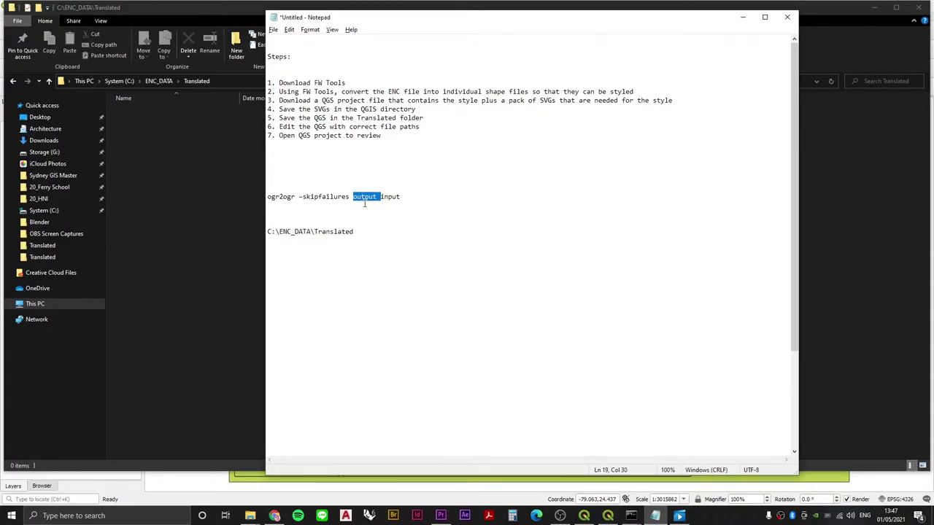
{"action": "double_click", "coordinate": [390, 197]}
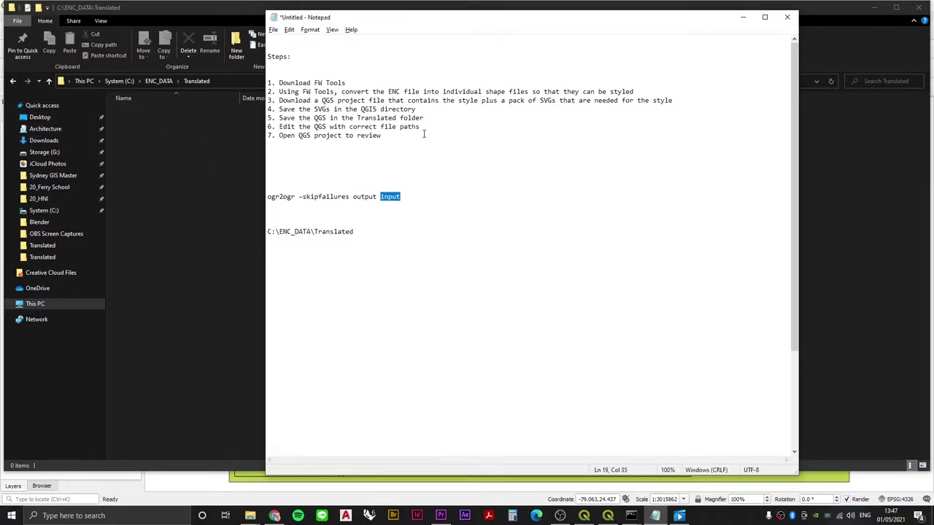
Open the Properties of US2EC01M.000 in Desktop\ENC_ROOT\US2EC01M
{"action": "left_click", "coordinate": [238, 148]}
{"action": "left_click", "coordinate": [63, 117]}
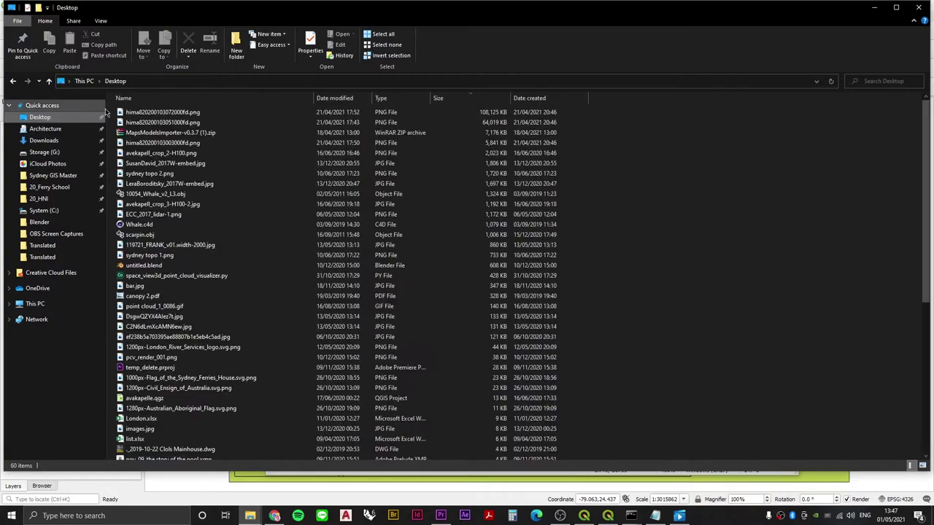
{"action": "scroll", "coordinate": [225, 204], "scroll_direction": "down", "scroll_amount": 8}
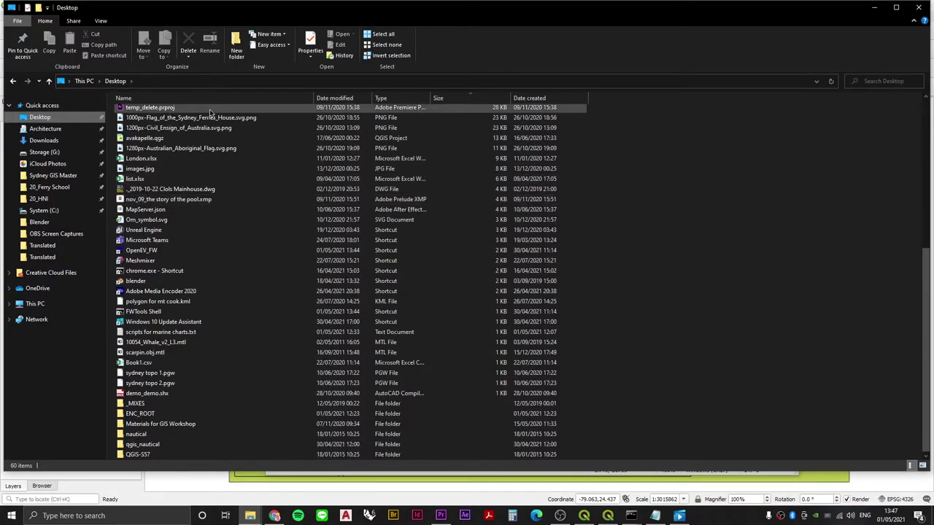
{"action": "left_click", "coordinate": [148, 417]}
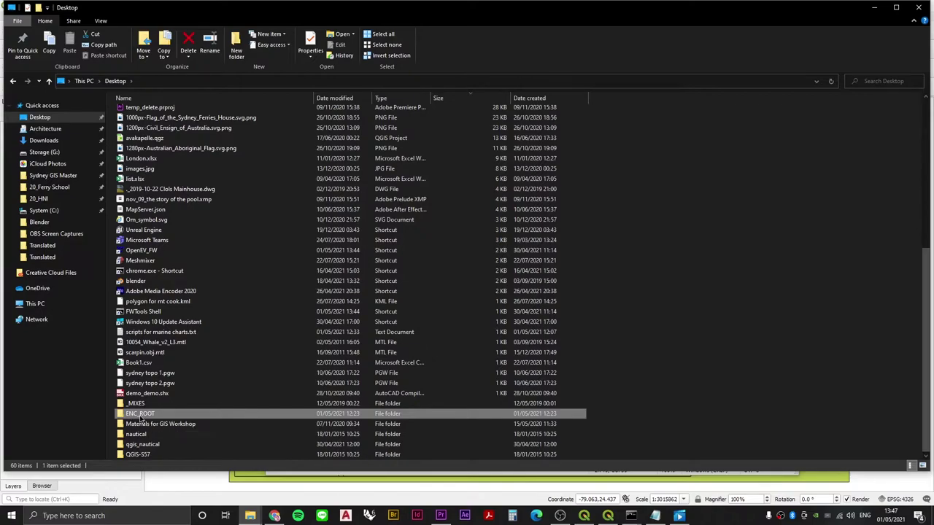
{"action": "double_click", "coordinate": [139, 414]}
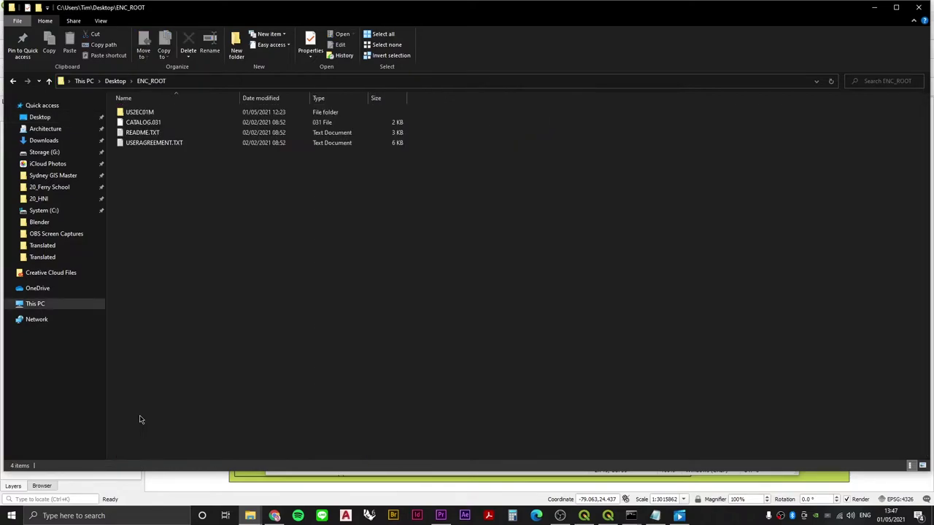
{"action": "double_click", "coordinate": [142, 113]}
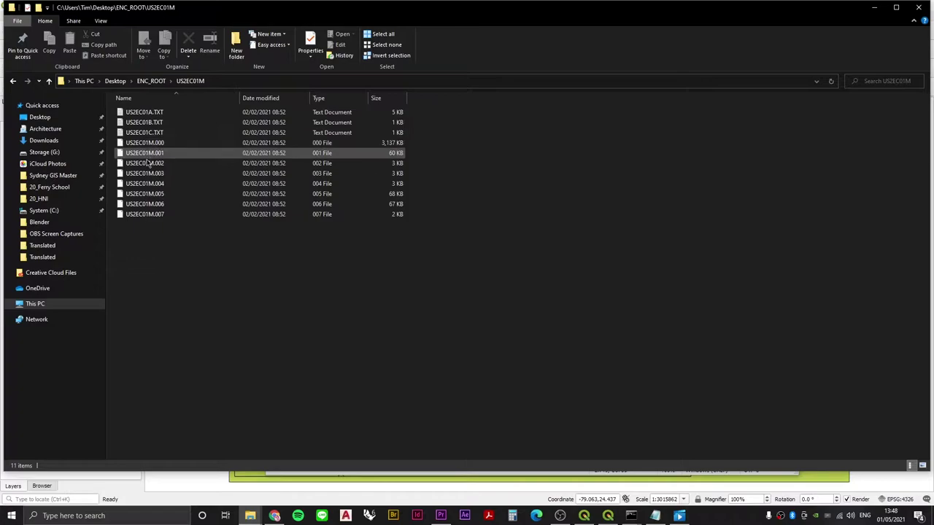
{"action": "left_click", "coordinate": [144, 144]}
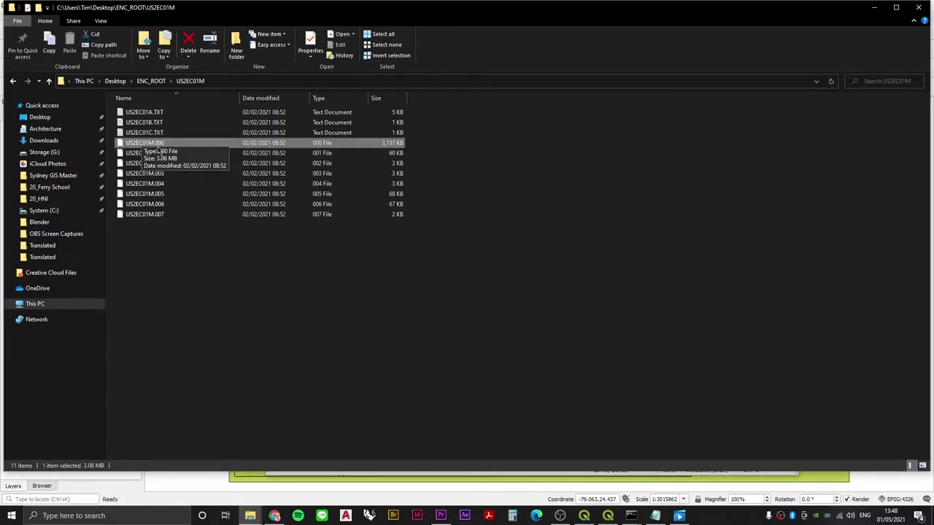
{"action": "right_click", "coordinate": [134, 145]}
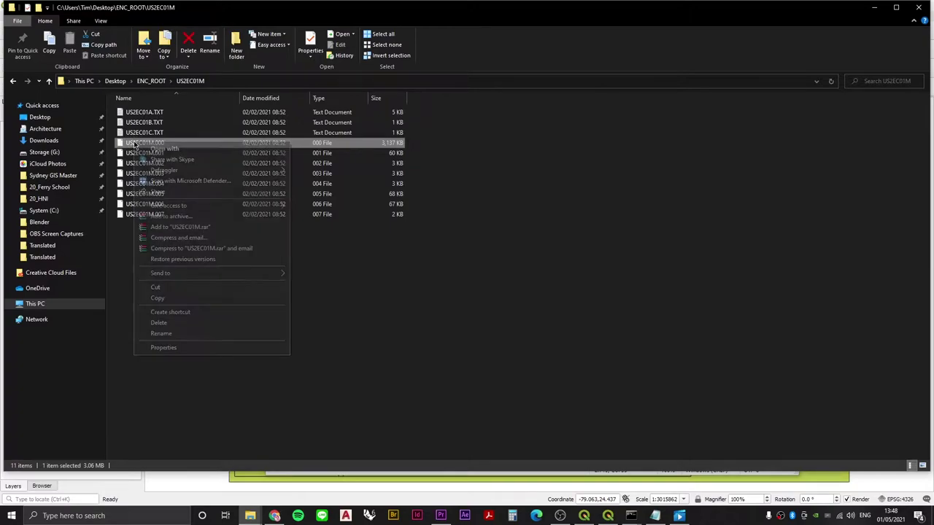
{"action": "left_click", "coordinate": [171, 350]}
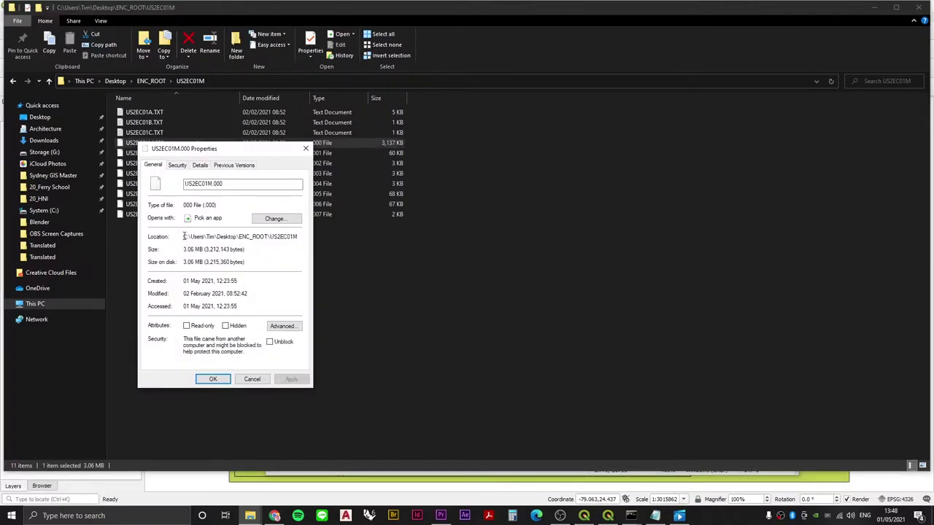
Copy the file's folder location and paste it into Notepad below the output path
{"action": "left_click_drag", "start_coordinate": [185, 236], "coordinate": [312, 248]}
{"action": "right_click", "coordinate": [294, 238]}
{"action": "left_click", "coordinate": [321, 273]}
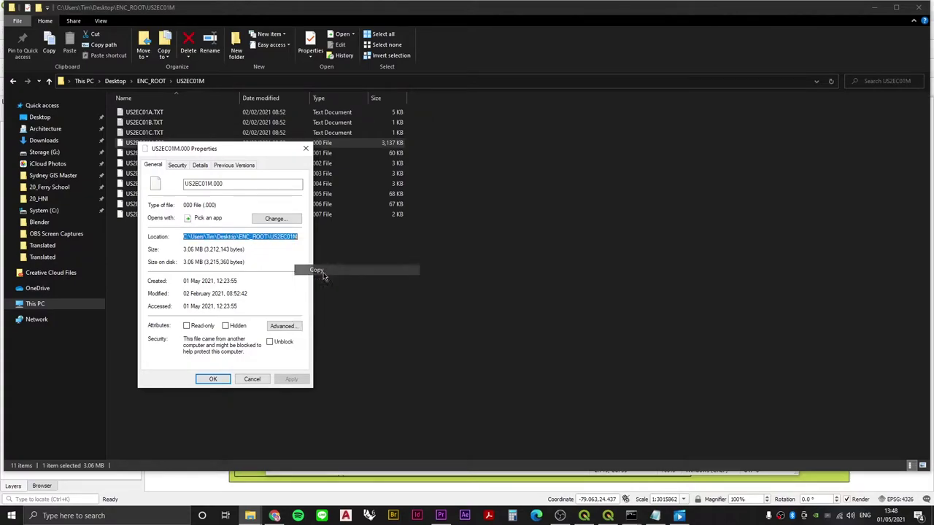
{"action": "key", "text": "alt+Tab"}
{"action": "left_click", "coordinate": [381, 260]}
{"action": "key", "text": "ctrl+v"}
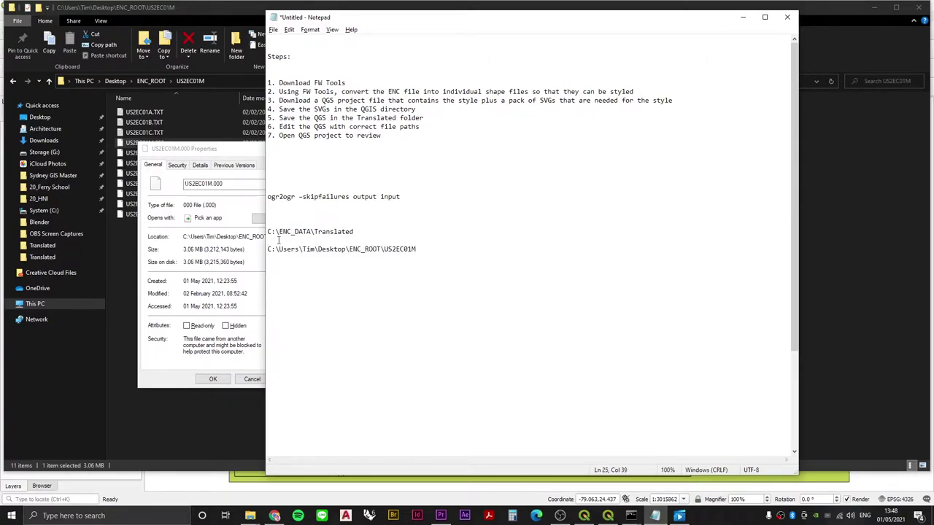
Copy the file name US2EC01M.000 and append it to the input folder path in Notepad
{"action": "left_click", "coordinate": [232, 183]}
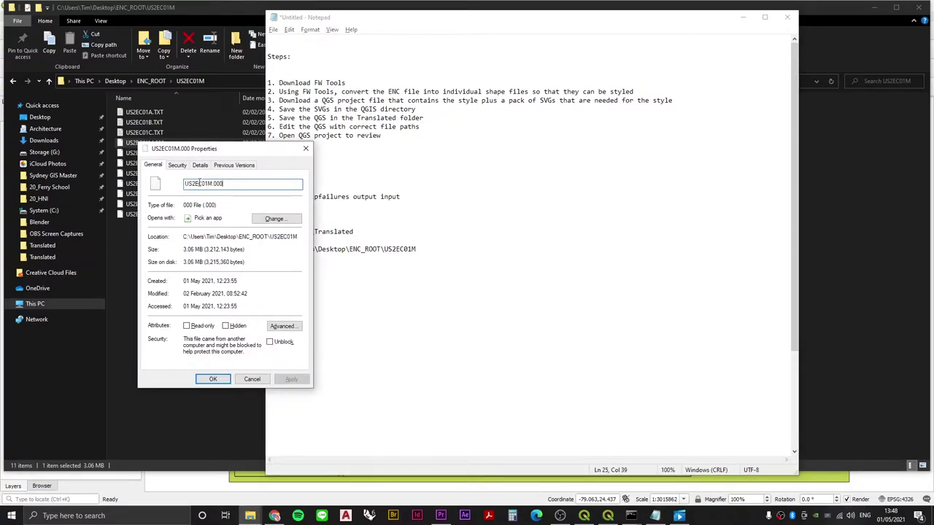
{"action": "left_click_drag", "start_coordinate": [249, 183], "coordinate": [168, 184]}
{"action": "right_click", "coordinate": [195, 185]}
{"action": "left_click", "coordinate": [241, 217]}
{"action": "left_click", "coordinate": [457, 248]}
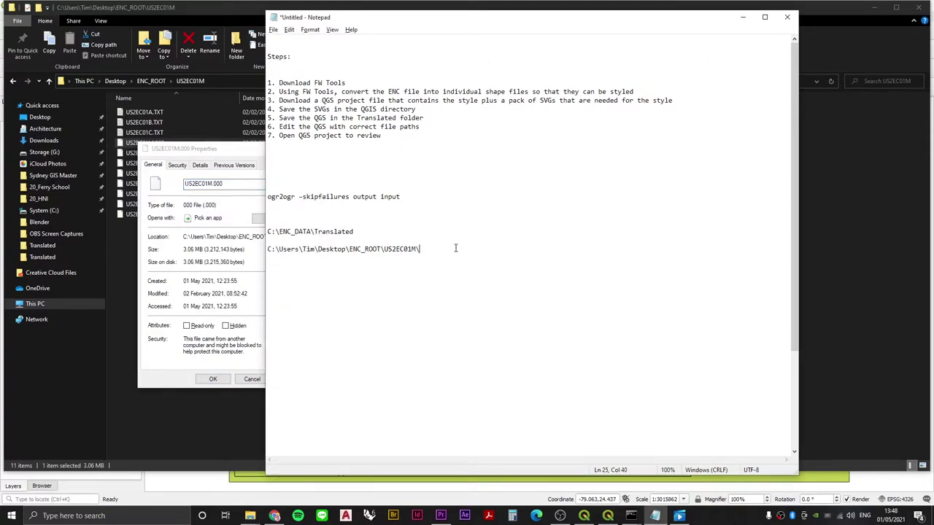
{"action": "right_click", "coordinate": [447, 247]}
{"action": "left_click", "coordinate": [471, 285]}
{"action": "mouse_move", "coordinate": [355, 231]}
{"action": "left_mouse_down"}
{"action": "mouse_move", "coordinate": [250, 237]}
{"action": "mouse_move", "coordinate": [357, 231]}
{"action": "left_mouse_up"}
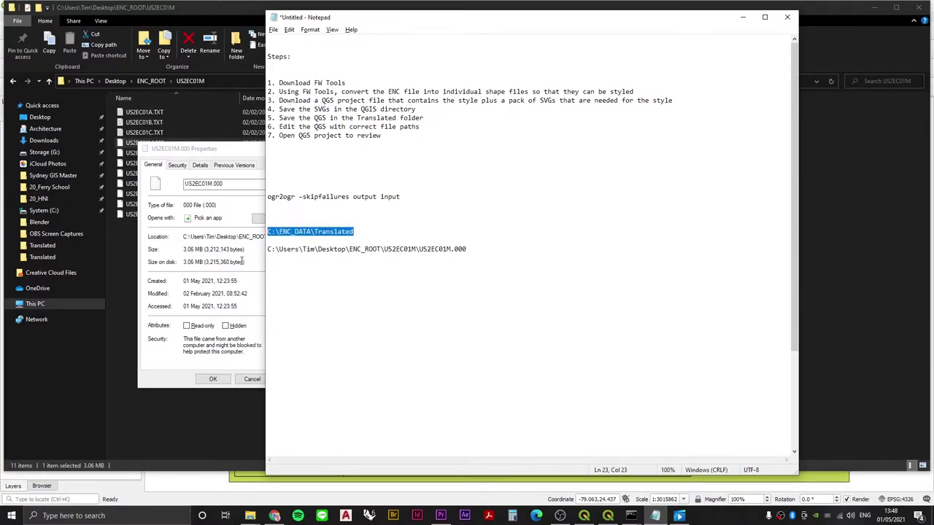
{"action": "left_click_drag", "start_coordinate": [267, 249], "coordinate": [457, 254]}
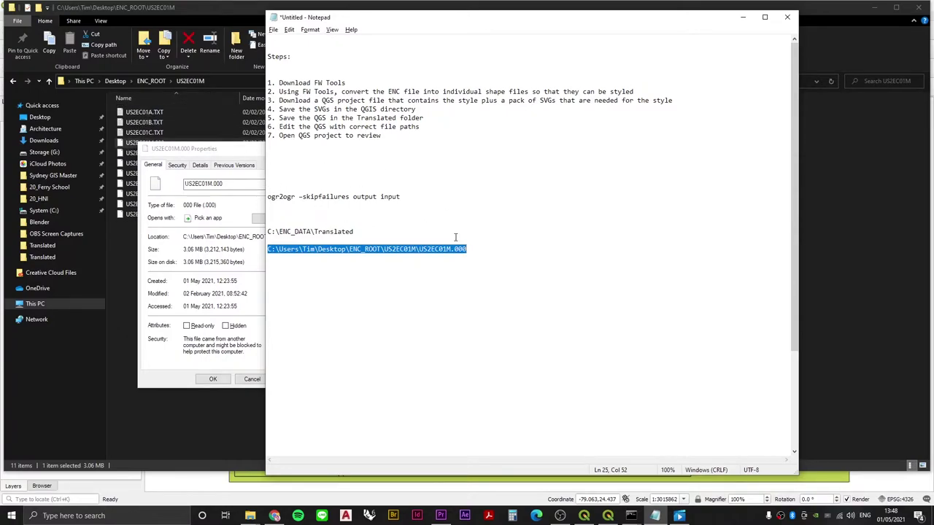
{"action": "left_click", "coordinate": [335, 214]}
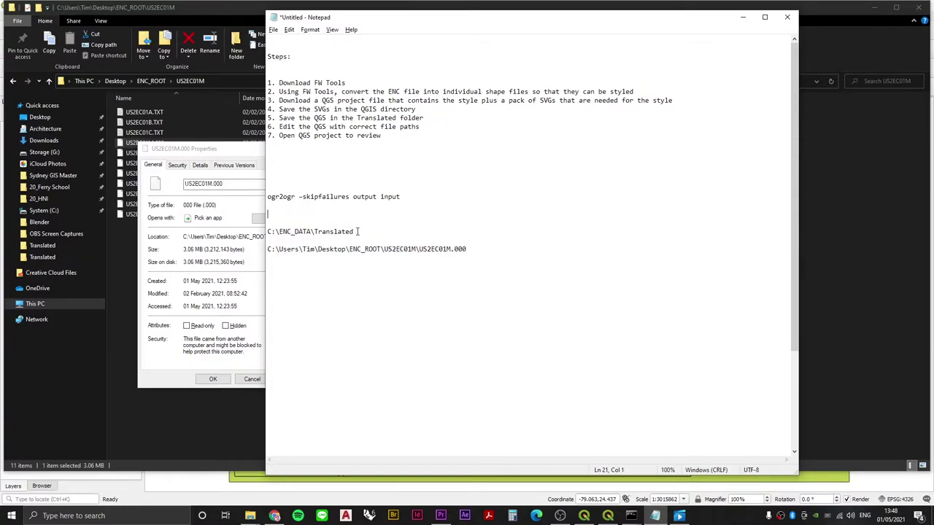
Duplicate the ogr2ogr template and replace 'output' with C:\ENC_DATA\Translated
{"action": "left_click_drag", "start_coordinate": [409, 202], "coordinate": [259, 197]}
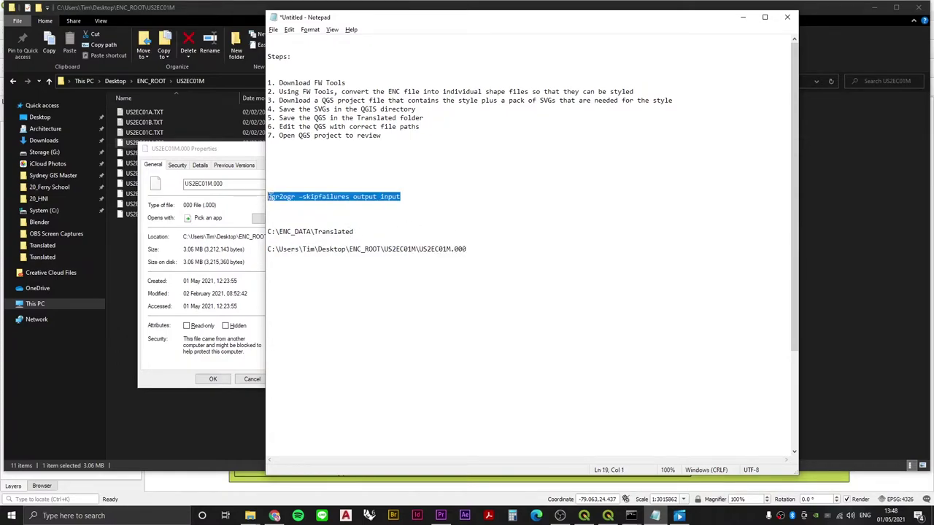
{"action": "left_click", "coordinate": [304, 211]}
{"action": "key", "text": "ctrl+v"}
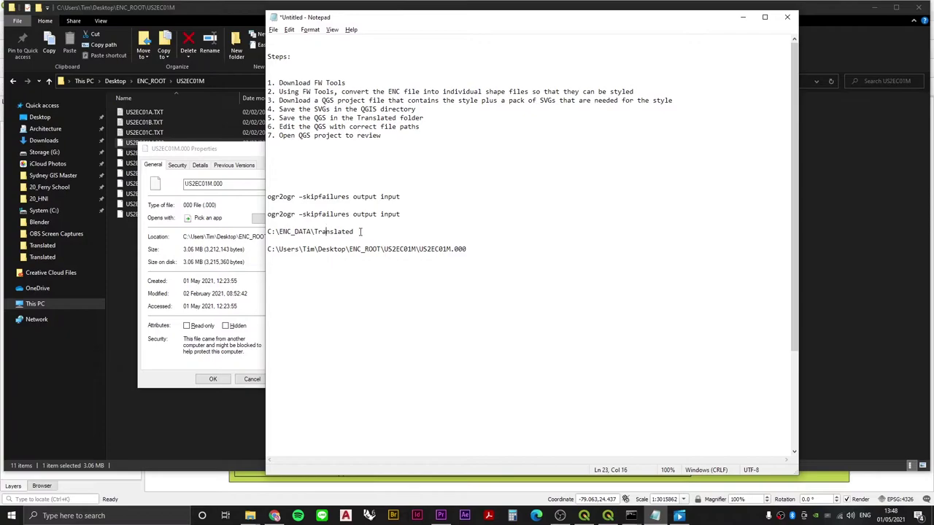
{"action": "left_click_drag", "start_coordinate": [360, 231], "coordinate": [257, 230]}
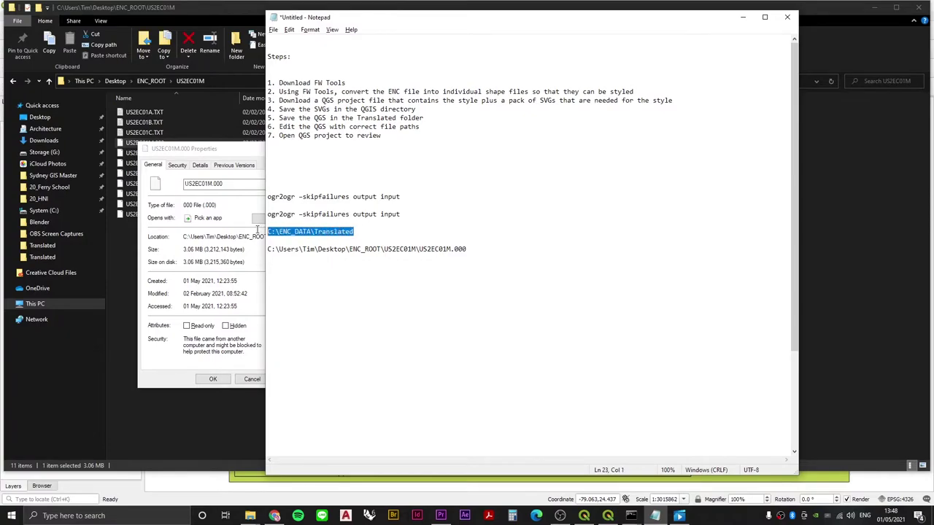
{"action": "double_click", "coordinate": [373, 214]}
{"action": "key", "text": "ctrl+v"}
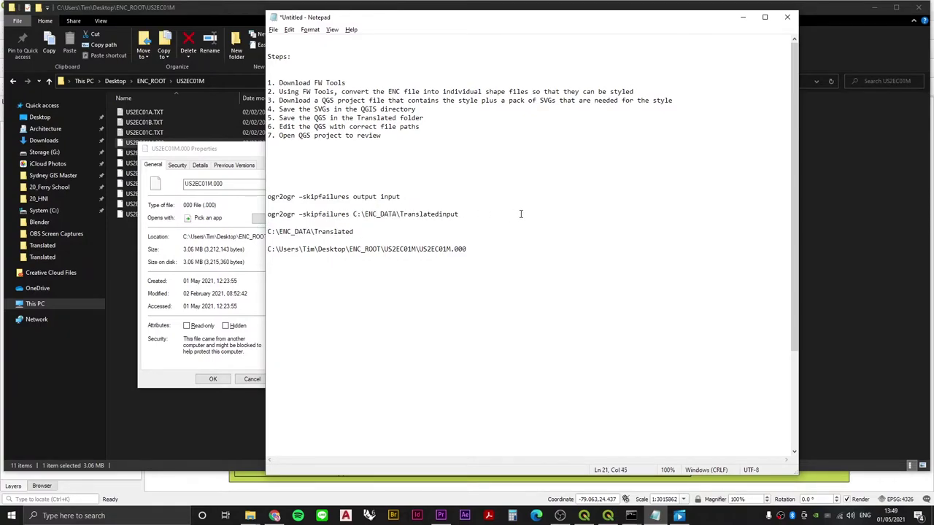
Replace 'input' with the US2EC01M.000 chart path and select the finished command line
{"action": "left_click_drag", "start_coordinate": [476, 249], "coordinate": [261, 252]}
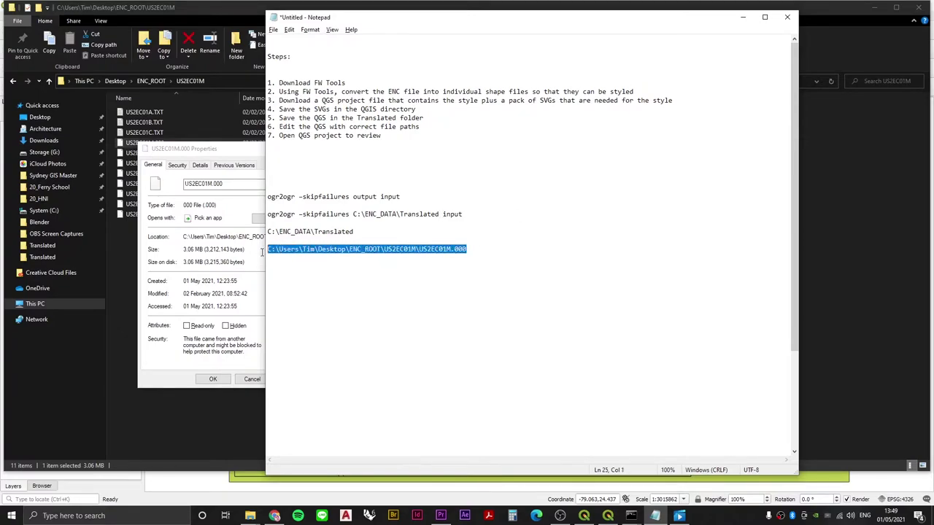
{"action": "double_click", "coordinate": [454, 214]}
{"action": "key", "text": "ctrl+v"}
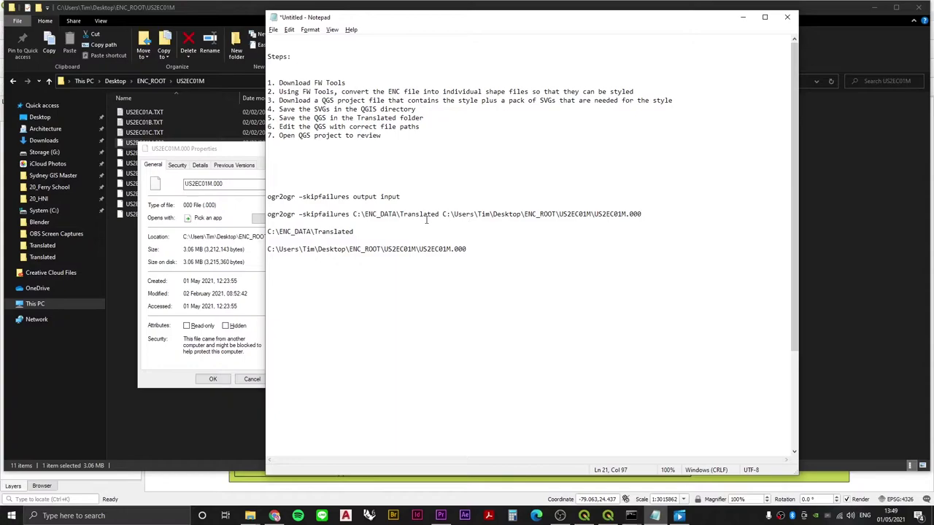
{"action": "left_click_drag", "start_coordinate": [267, 214], "coordinate": [440, 212]}
{"action": "left_click", "coordinate": [298, 214]}
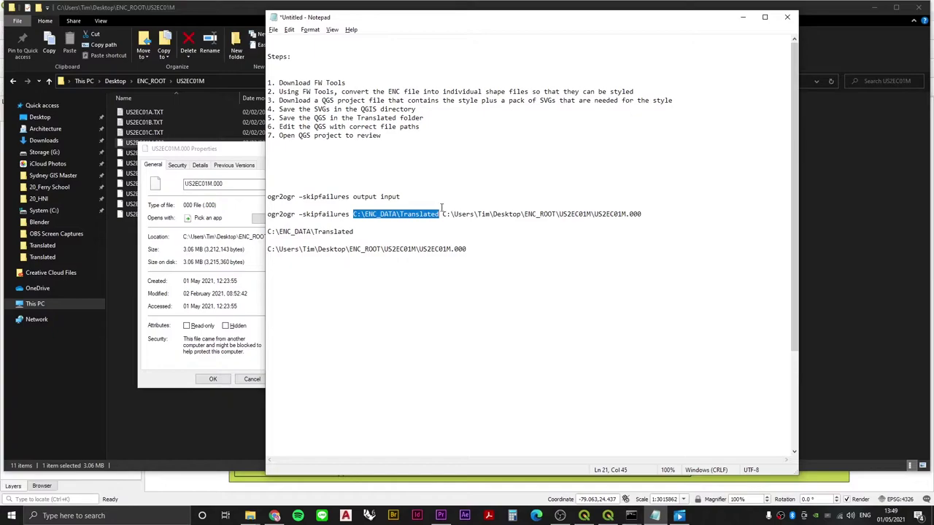
{"action": "left_click_drag", "start_coordinate": [443, 213], "coordinate": [260, 211]}
{"action": "left_click", "coordinate": [641, 214]}
{"action": "right_click", "coordinate": [292, 215]}
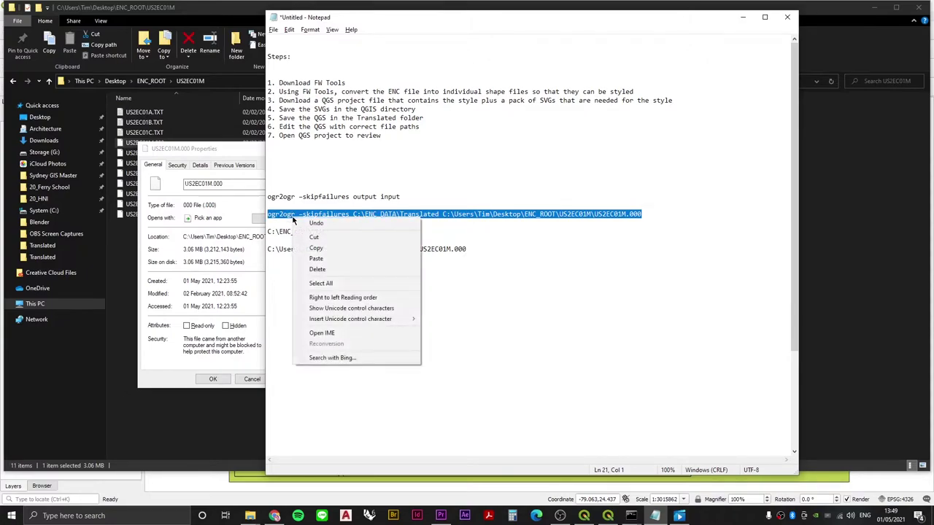
Copy the completed command and run it in FWTools Shell to convert US2EC01M.000
{"action": "left_click", "coordinate": [321, 248]}
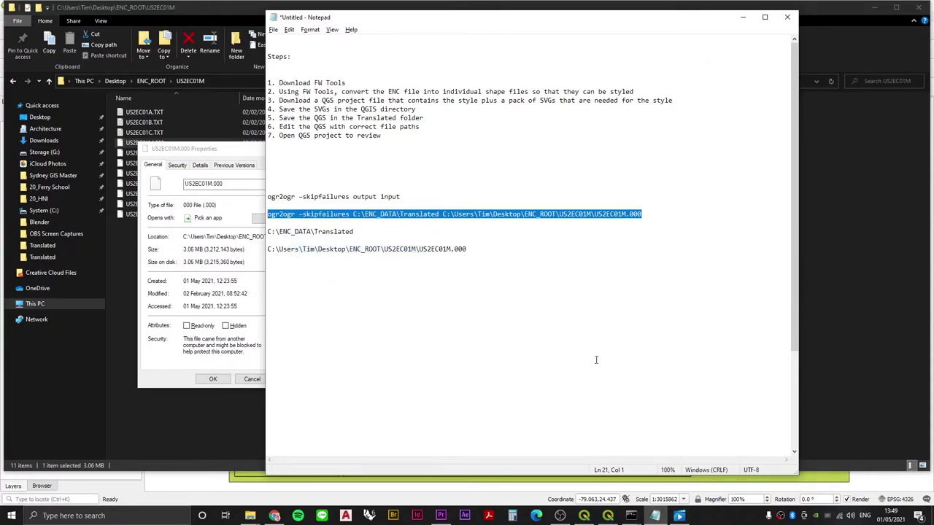
{"action": "left_click", "coordinate": [630, 516]}
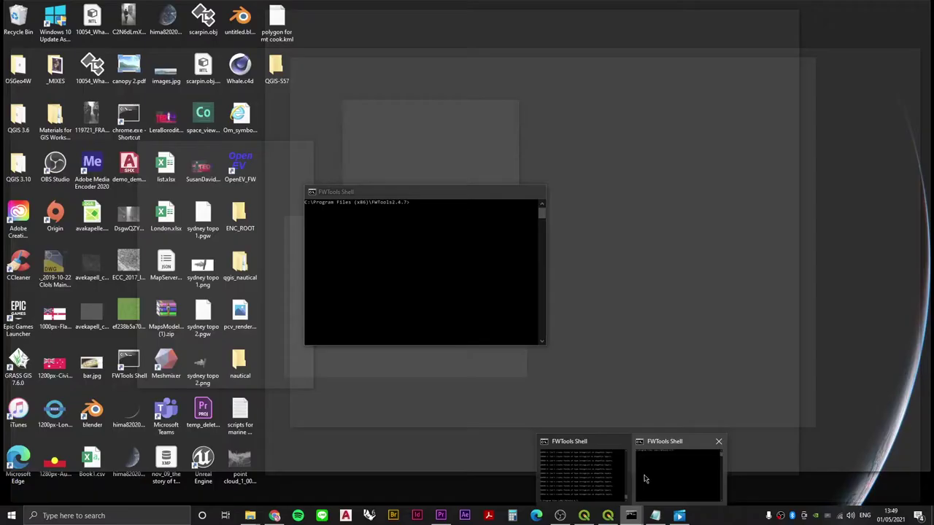
{"action": "left_click", "coordinate": [648, 475]}
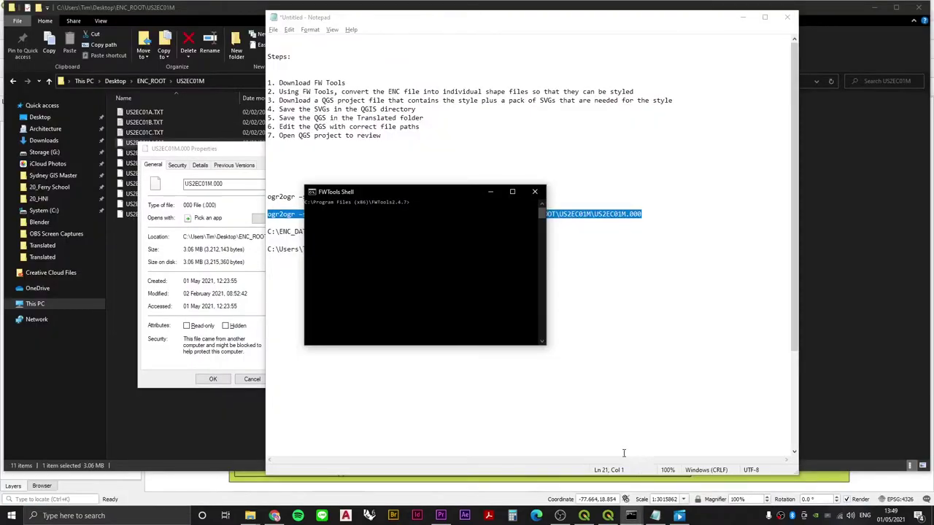
{"action": "right_click", "coordinate": [473, 249]}
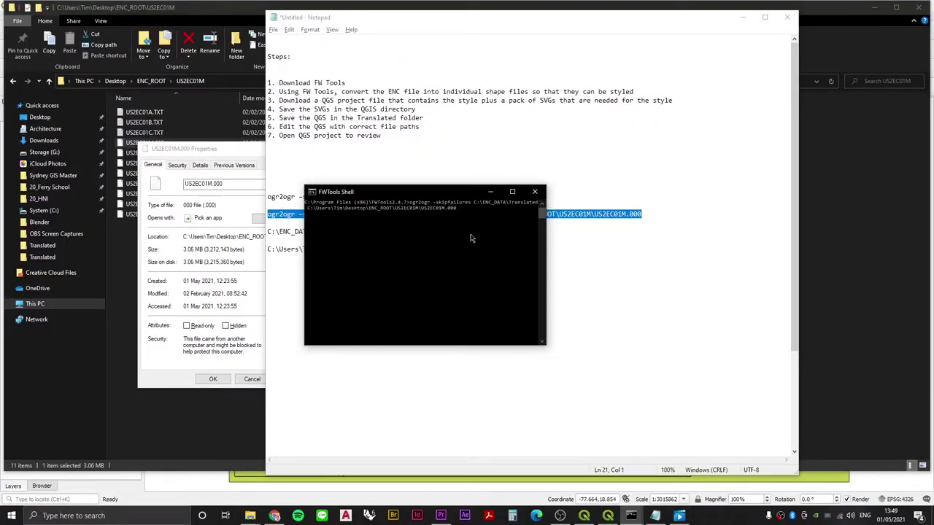
{"action": "key", "text": "Return"}
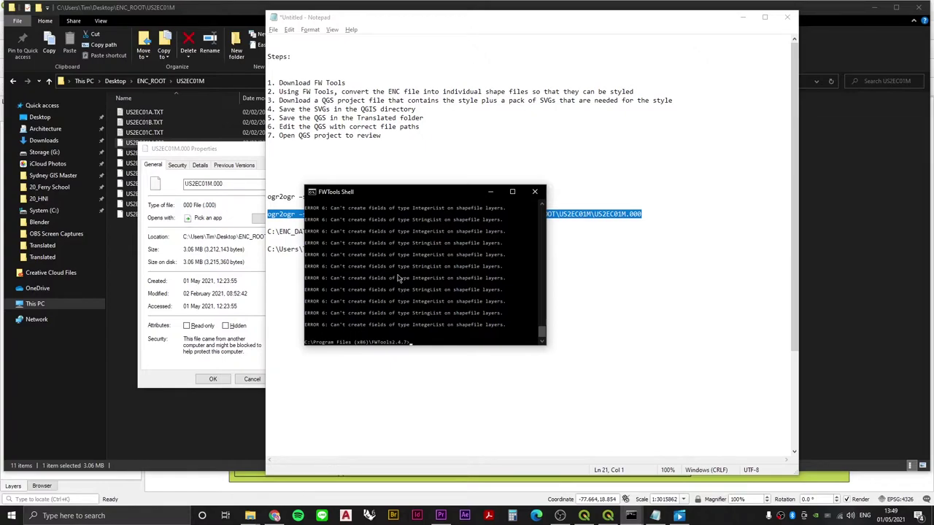
{"action": "left_click_drag", "start_coordinate": [384, 188], "coordinate": [526, 269]}
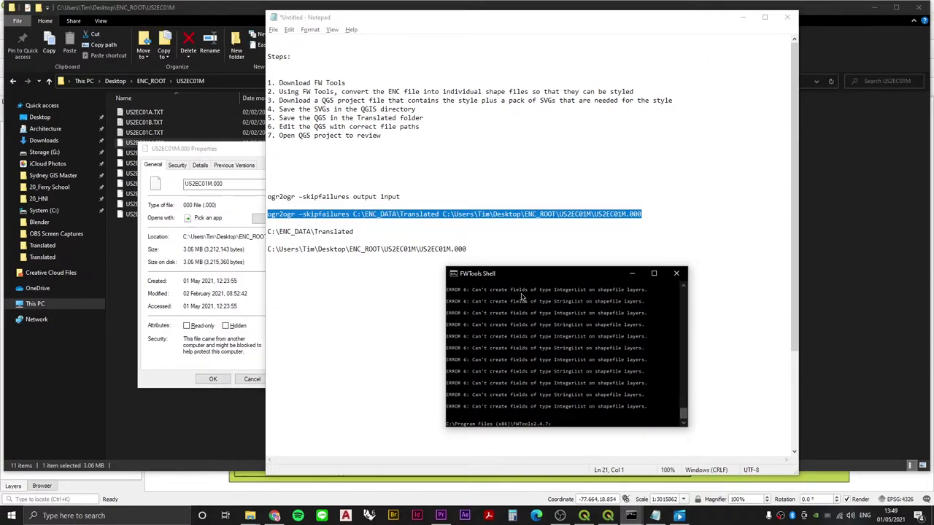
Back in Notepad, select the whole ogr2ogr command line again
{"action": "left_click", "coordinate": [269, 214]}
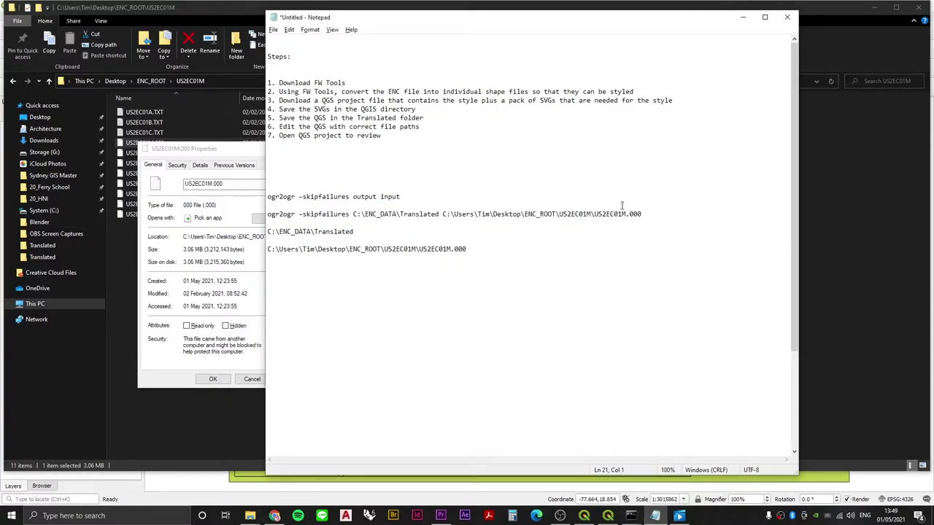
{"action": "key", "text": "shift+End"}
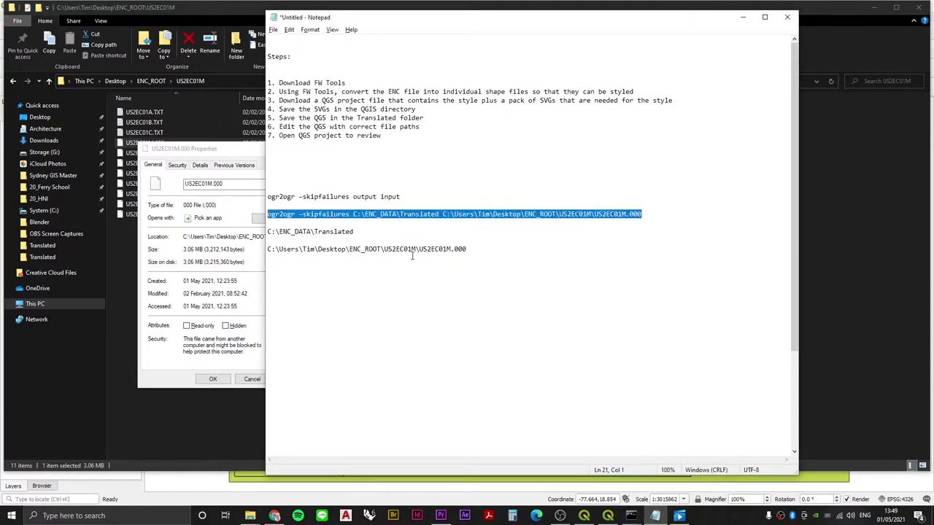
{"action": "left_click", "coordinate": [350, 214]}
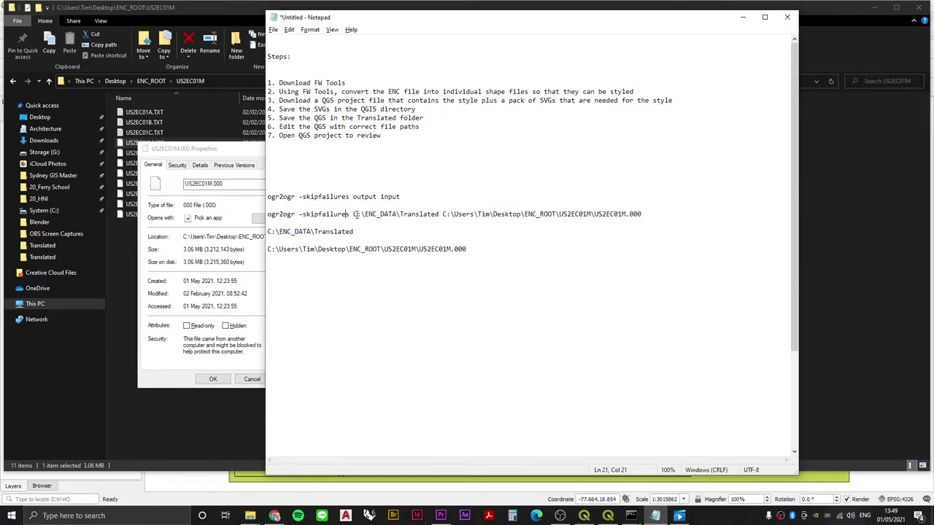
{"action": "left_click", "coordinate": [378, 214]}
{"action": "left_click_drag", "start_coordinate": [643, 214], "coordinate": [260, 215]}
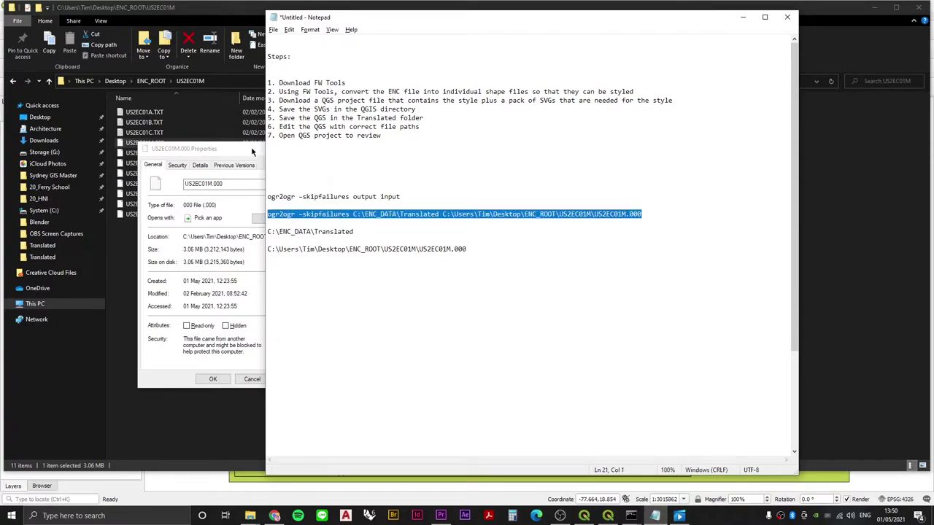
Browse to C:\ENC_DATA\Translated and scroll through the converted shapefiles
{"action": "left_click", "coordinate": [123, 261]}
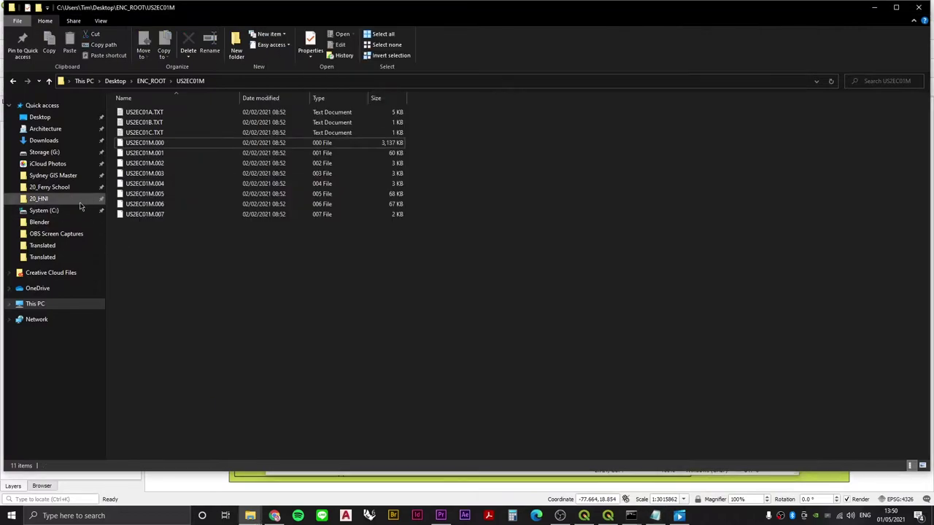
{"action": "left_click", "coordinate": [73, 211]}
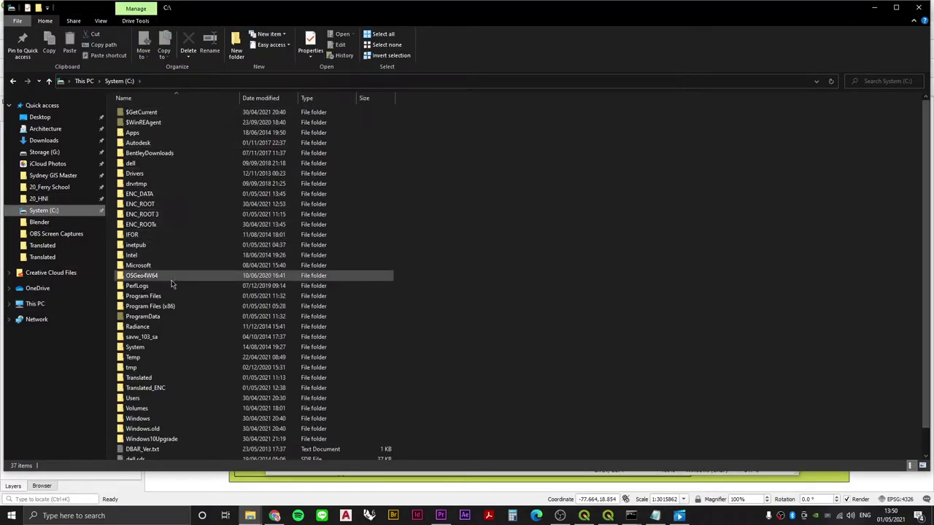
{"action": "left_click", "coordinate": [155, 195]}
{"action": "double_click", "coordinate": [156, 196]}
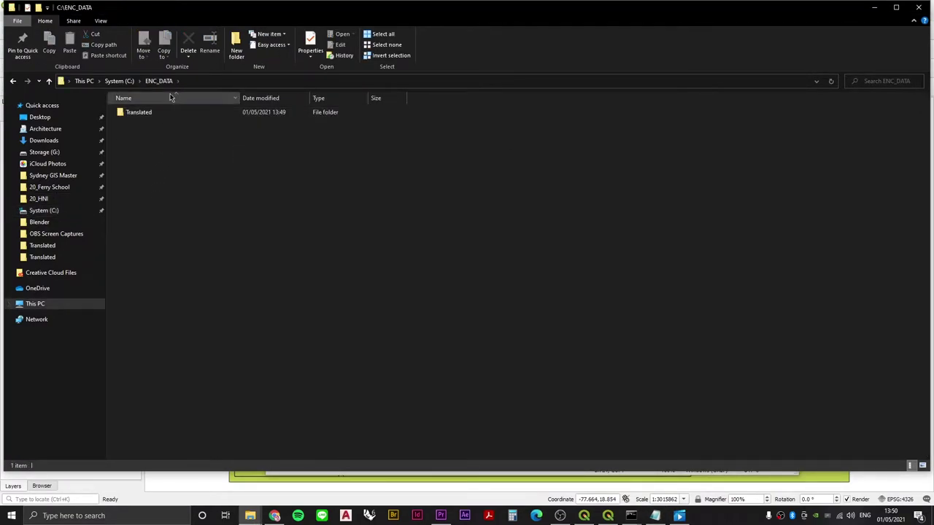
{"action": "double_click", "coordinate": [161, 113]}
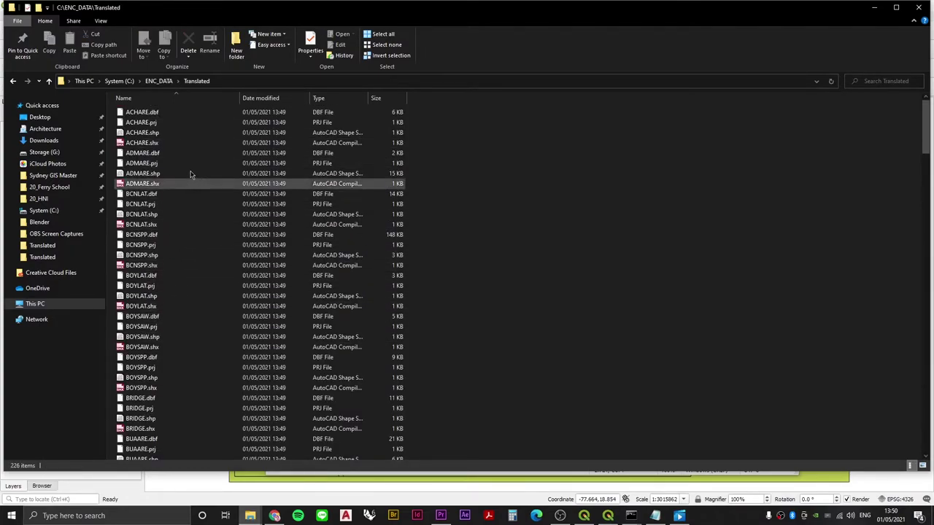
{"action": "scroll", "coordinate": [195, 286], "scroll_direction": "down", "scroll_amount": 20}
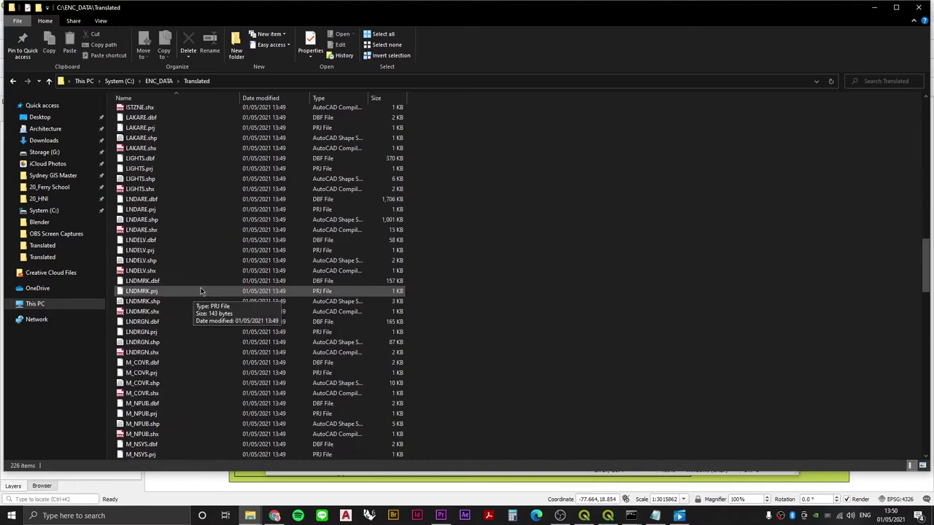
{"action": "scroll", "coordinate": [203, 285], "scroll_direction": "down", "scroll_amount": 12}
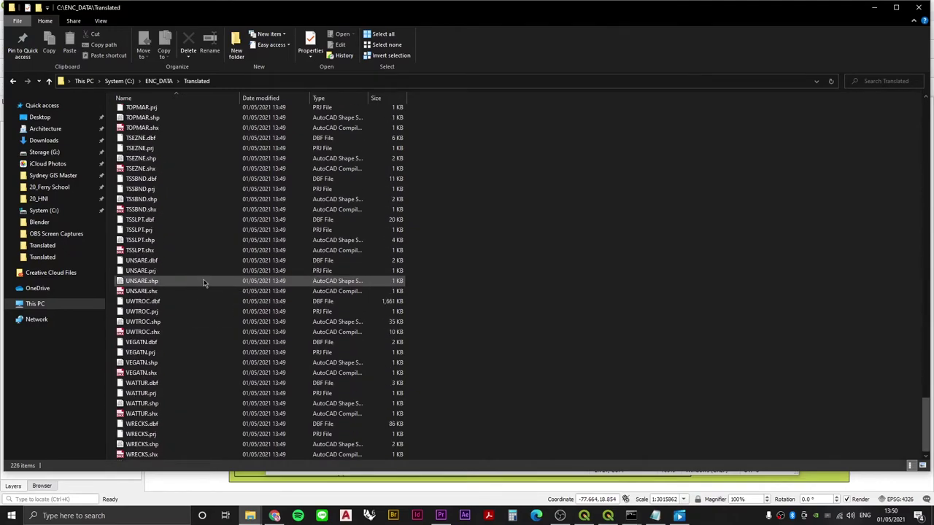
{"action": "scroll", "coordinate": [204, 284], "scroll_direction": "up", "scroll_amount": 20}
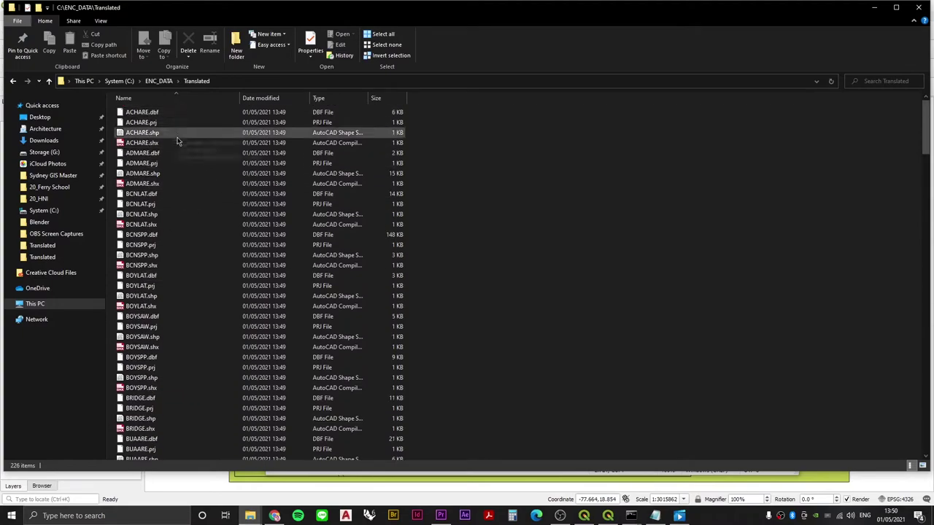
Check ACHARE.shp against the QGIS layers, then collapse and select the US2EC01M group
{"action": "key", "text": "alt+Tab"}
{"action": "key", "text": "alt+Tab"}
{"action": "key", "text": "alt+Tab"}
{"action": "key", "text": "alt+Tab"}
{"action": "key", "text": "alt+Tab"}
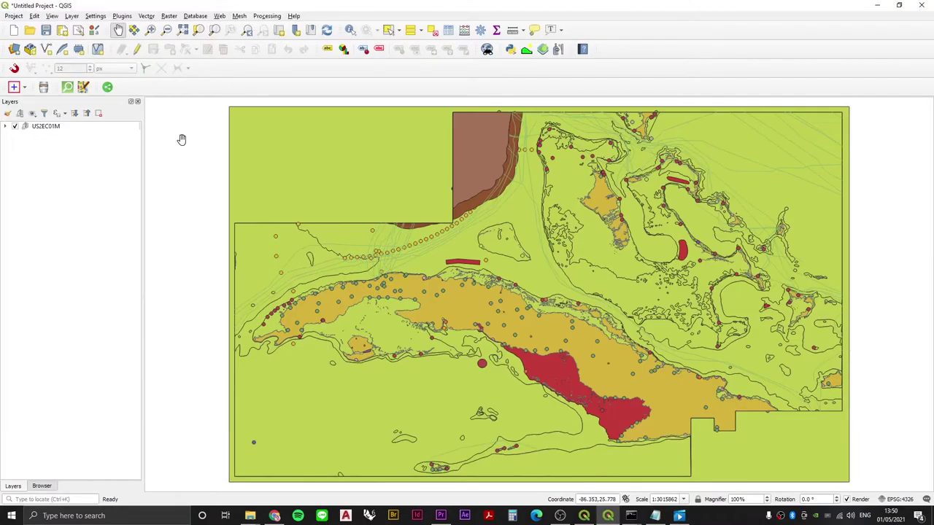
{"action": "left_click", "coordinate": [5, 126]}
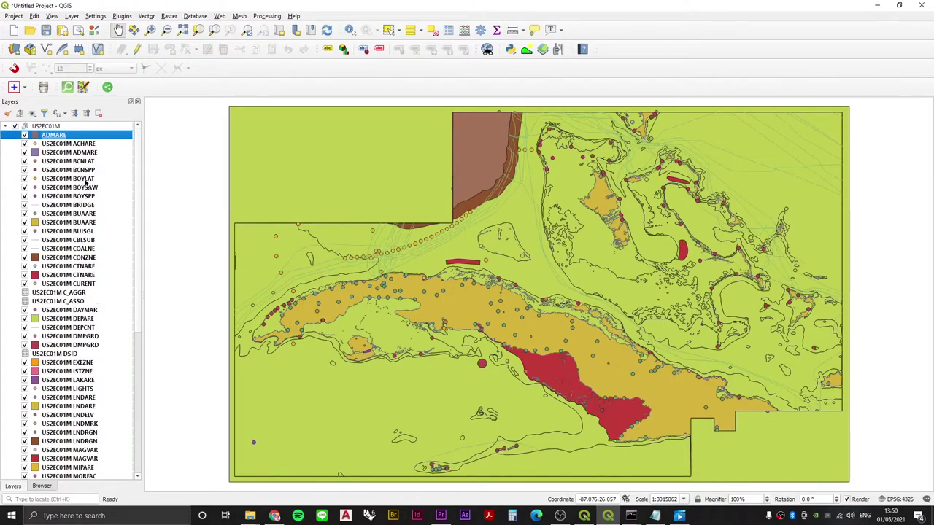
{"action": "key", "text": "alt+Tab"}
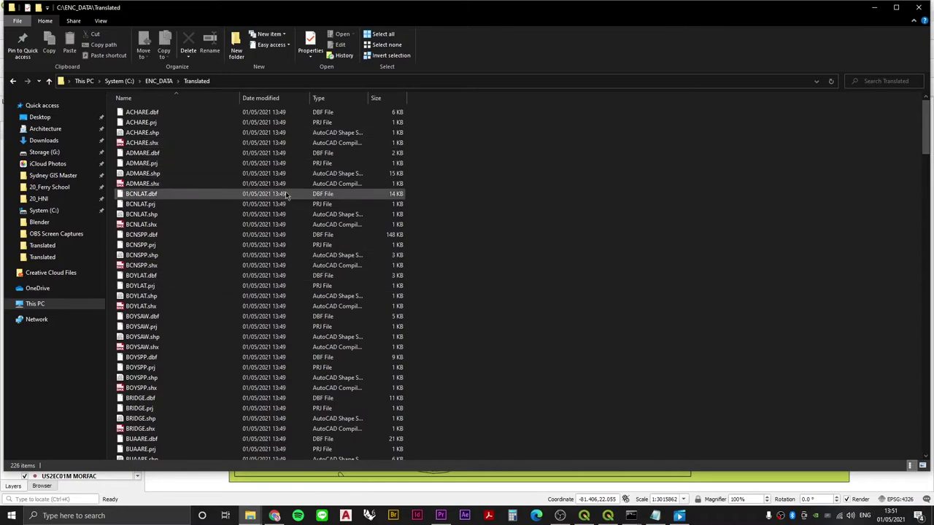
{"action": "left_click", "coordinate": [153, 132]}
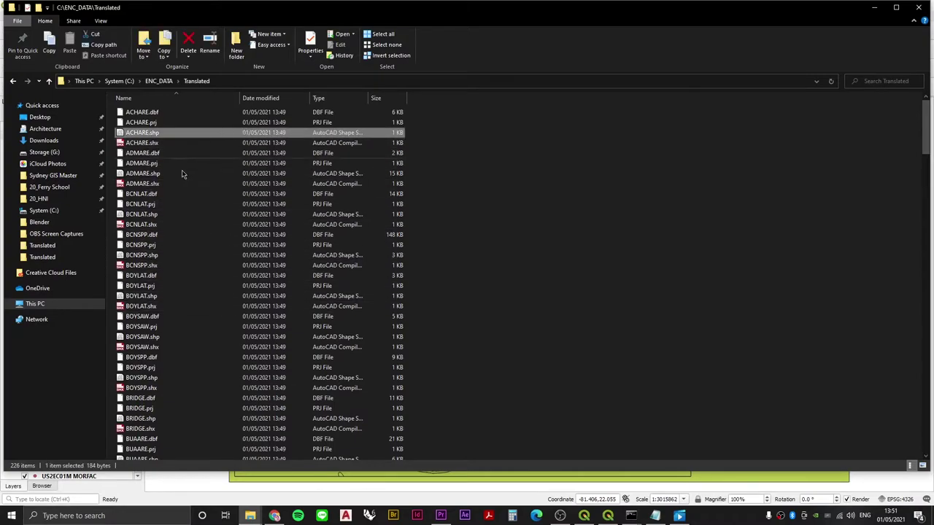
{"action": "key", "text": "alt+Tab"}
{"action": "left_click", "coordinate": [5, 127]}
{"action": "left_click", "coordinate": [46, 127]}
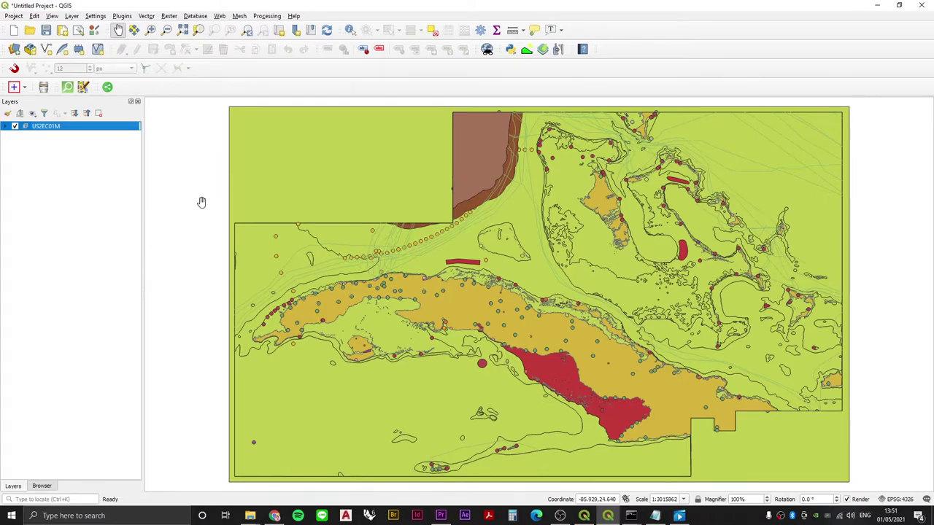
Bring up the Notepad plan and review the Download FW Tools and conversion steps
{"action": "key", "text": "alt+Tab"}
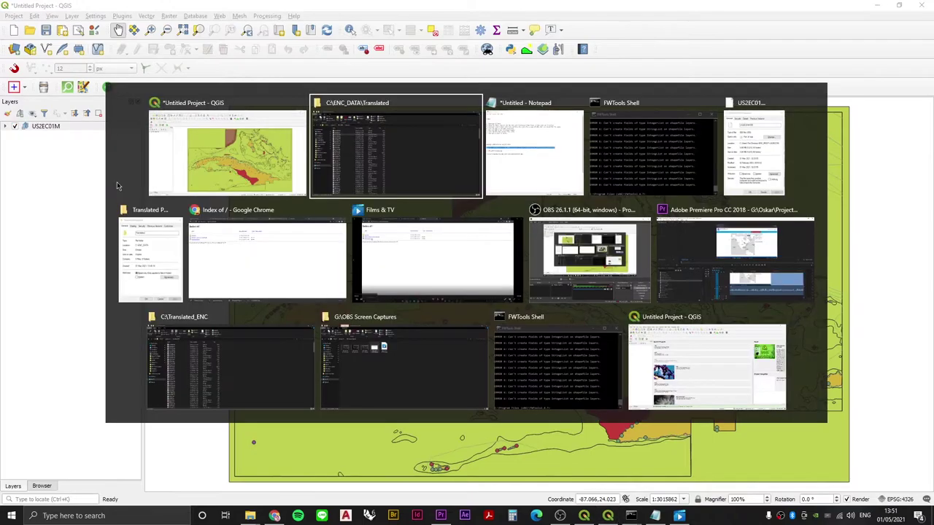
{"action": "key", "text": "alt+Tab"}
{"action": "left_click", "coordinate": [315, 100]}
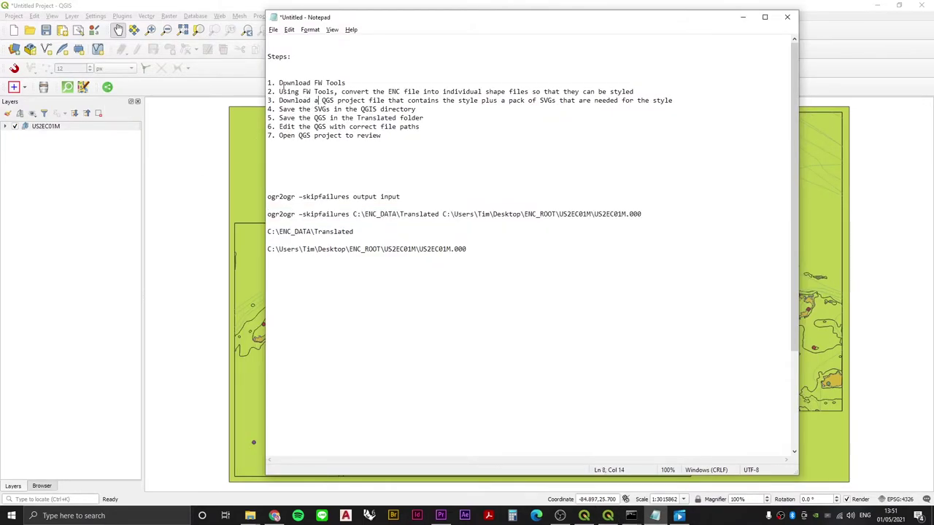
{"action": "left_click_drag", "start_coordinate": [278, 83], "coordinate": [357, 81]}
{"action": "left_click_drag", "start_coordinate": [277, 91], "coordinate": [654, 87]}
{"action": "left_click", "coordinate": [442, 100]}
Review step 3 on styles and SVGs, then switch to the sigterritoires.fr tutorial in Chrome
{"action": "left_click", "coordinate": [321, 100]}
{"action": "left_click_drag", "start_coordinate": [408, 101], "coordinate": [668, 104]}
{"action": "left_click", "coordinate": [517, 102]}
{"action": "left_click", "coordinate": [473, 107]}
{"action": "key", "text": "alt+Tab"}
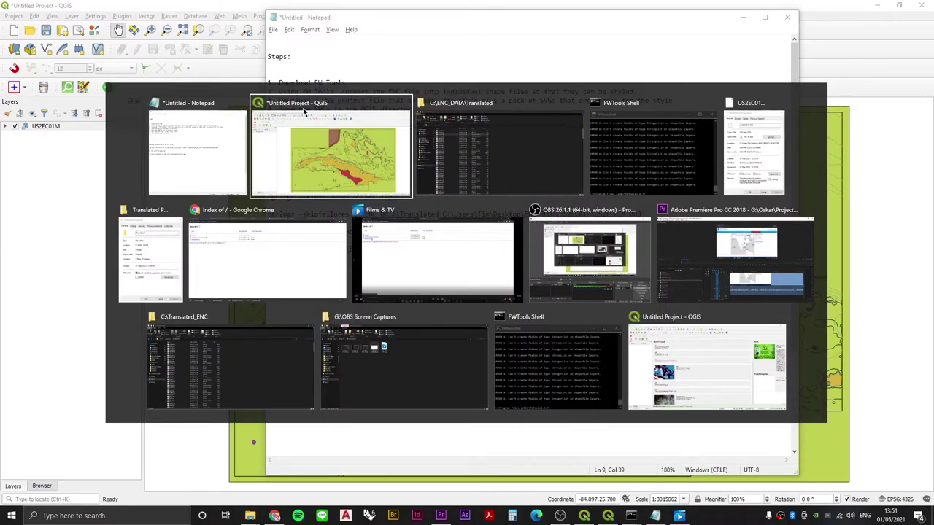
{"action": "key", "text": "alt+Tab"}
{"action": "key", "text": "alt+Tab"}
{"action": "key", "text": "alt+Tab"}
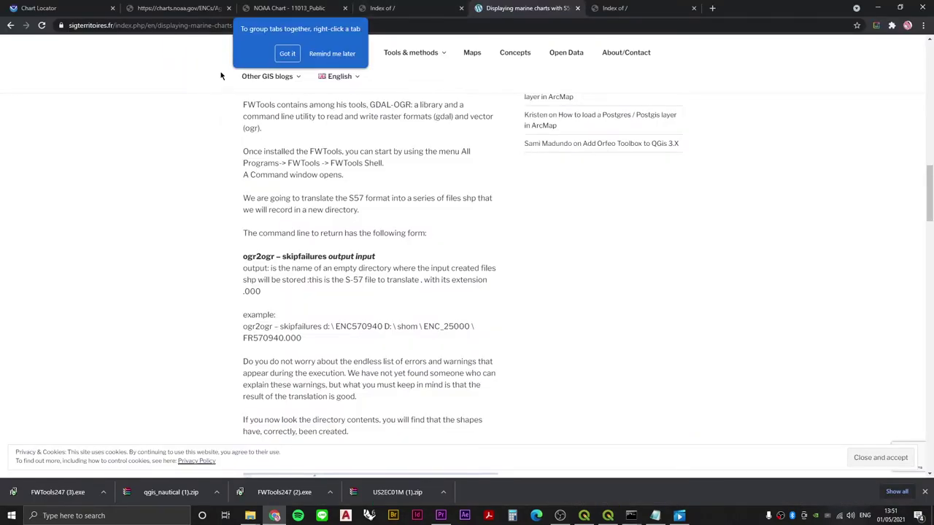
Dismiss Chrome's tab-grouping tip and scroll the tutorial to the file download section
{"action": "left_click", "coordinate": [179, 24]}
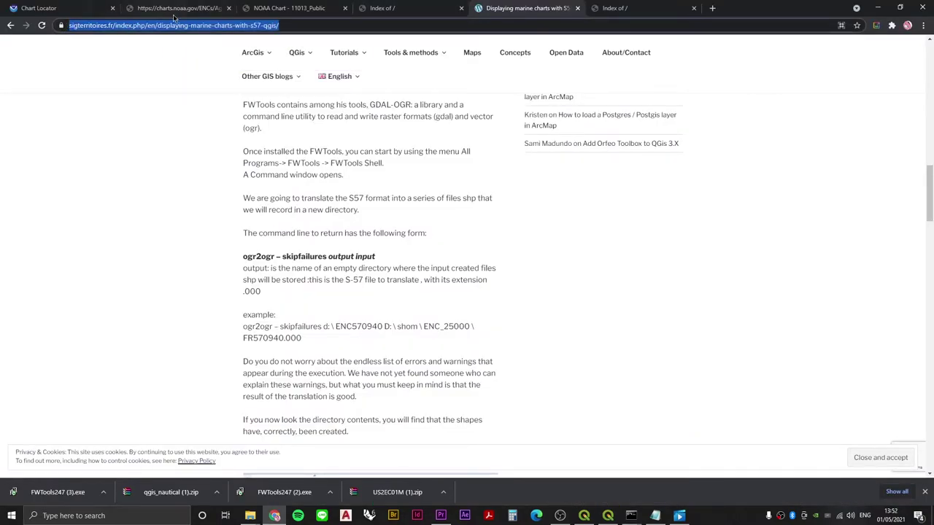
{"action": "left_click", "coordinate": [170, 156]}
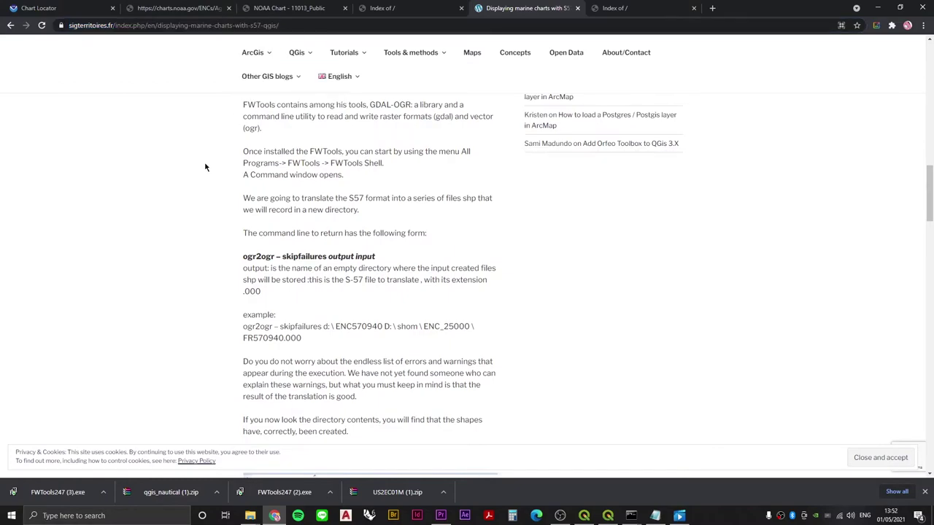
{"action": "scroll", "coordinate": [207, 169], "scroll_direction": "up", "scroll_amount": 3}
{"action": "scroll", "coordinate": [209, 172], "scroll_direction": "down", "scroll_amount": 8}
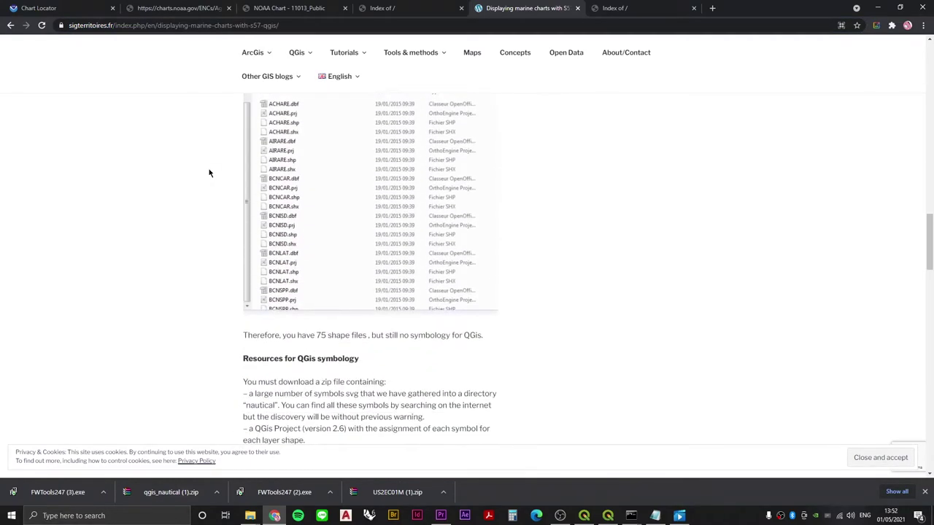
{"action": "scroll", "coordinate": [208, 173], "scroll_direction": "down", "scroll_amount": 6}
{"action": "scroll", "coordinate": [209, 173], "scroll_direction": "up", "scroll_amount": 2}
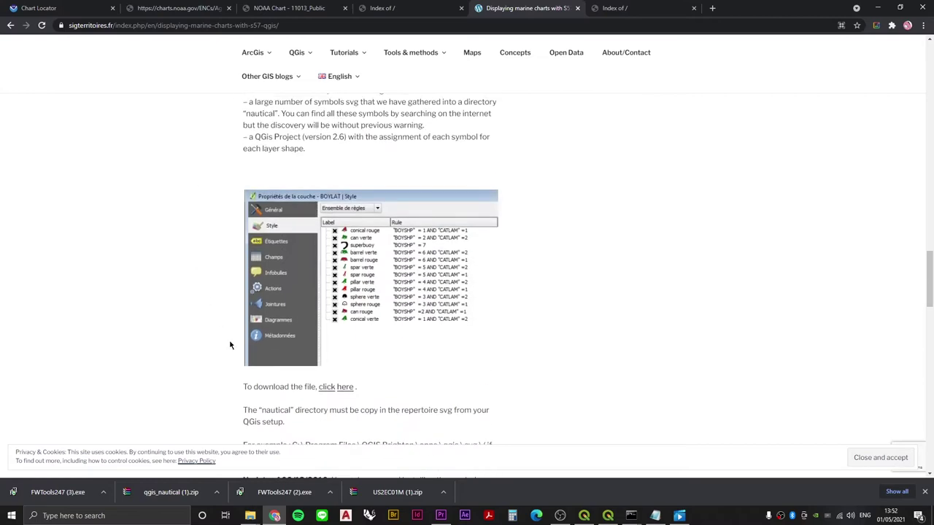
{"action": "scroll", "coordinate": [283, 337], "scroll_direction": "down", "scroll_amount": 2}
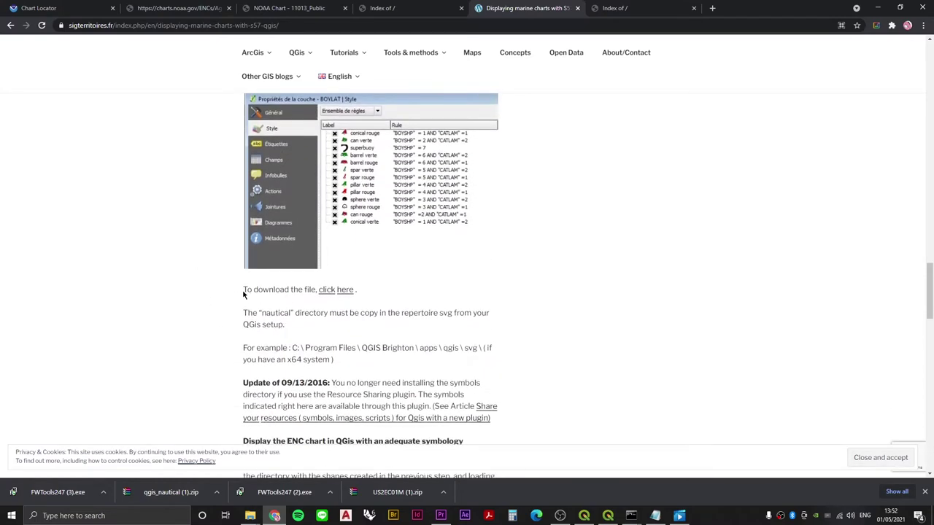
Download the qgis_nautical symbols zip via 'click here' and show it in Downloads
{"action": "left_click_drag", "start_coordinate": [243, 294], "coordinate": [359, 291]}
{"action": "left_click", "coordinate": [354, 291]}
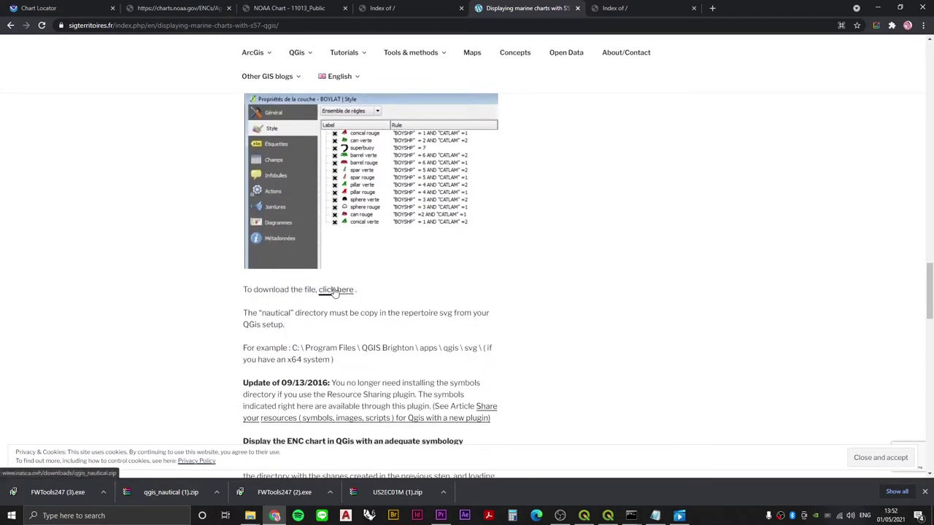
{"action": "left_click", "coordinate": [332, 290]}
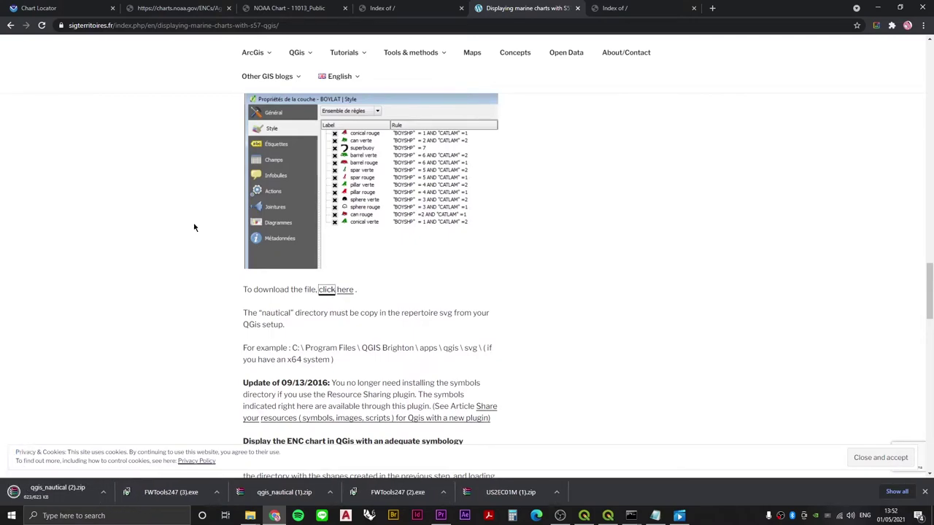
{"action": "left_click", "coordinate": [104, 493]}
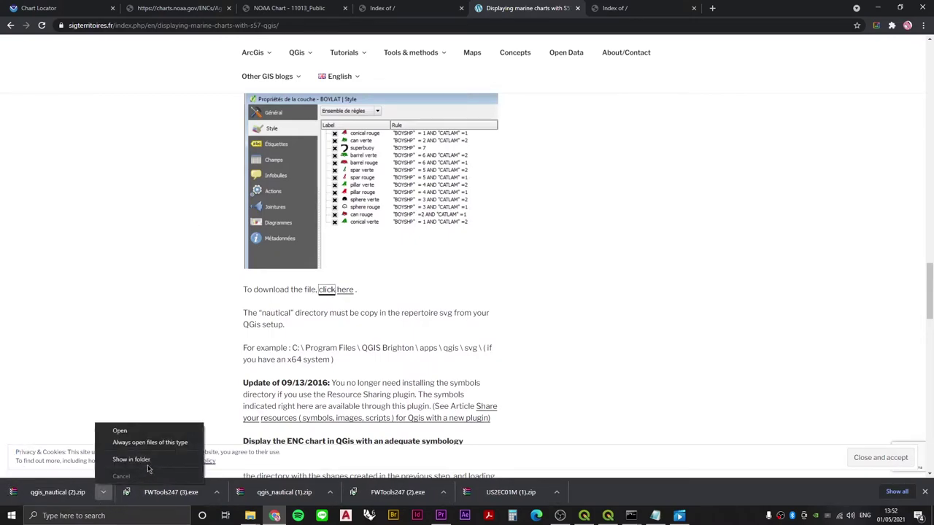
{"action": "left_click", "coordinate": [138, 461]}
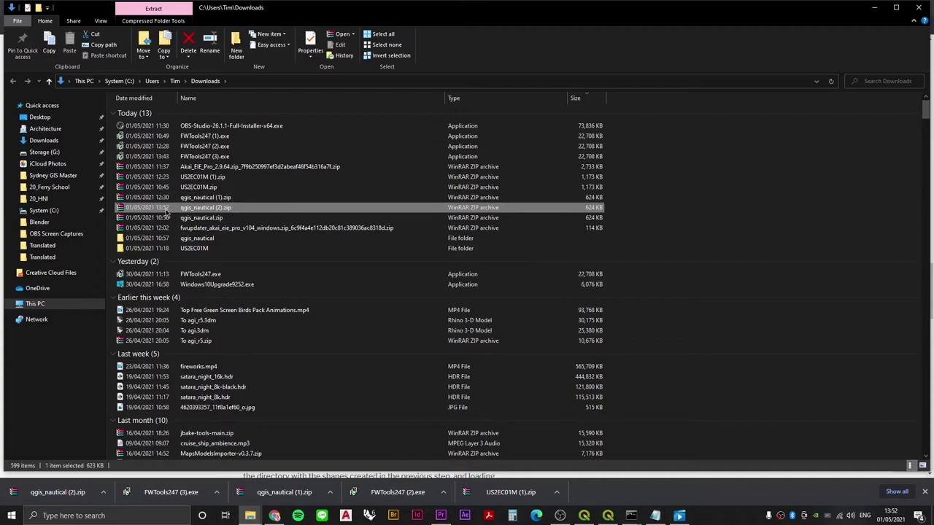
Extract qgis_nautical (2).zip with WinRAR into a qgis_nautical (2) folder, then close WinRAR
{"action": "double_click", "coordinate": [166, 209]}
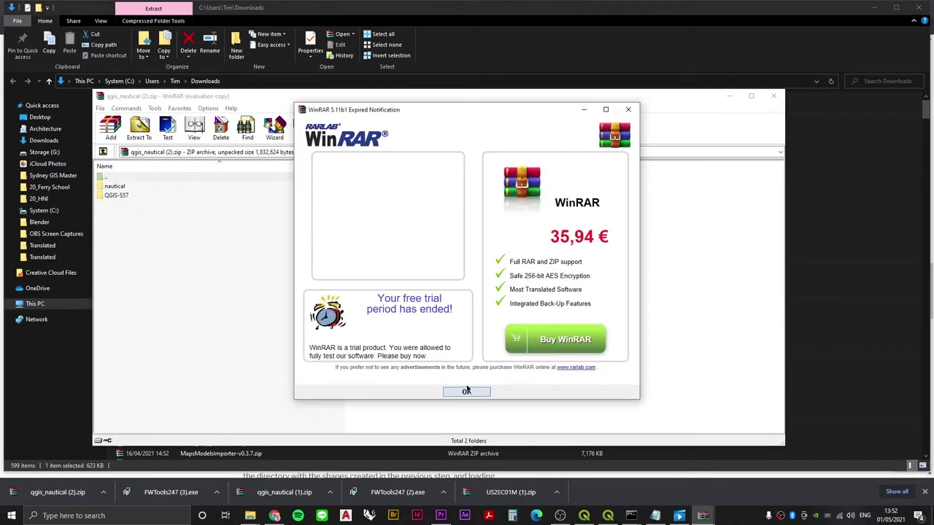
{"action": "left_click", "coordinate": [630, 113]}
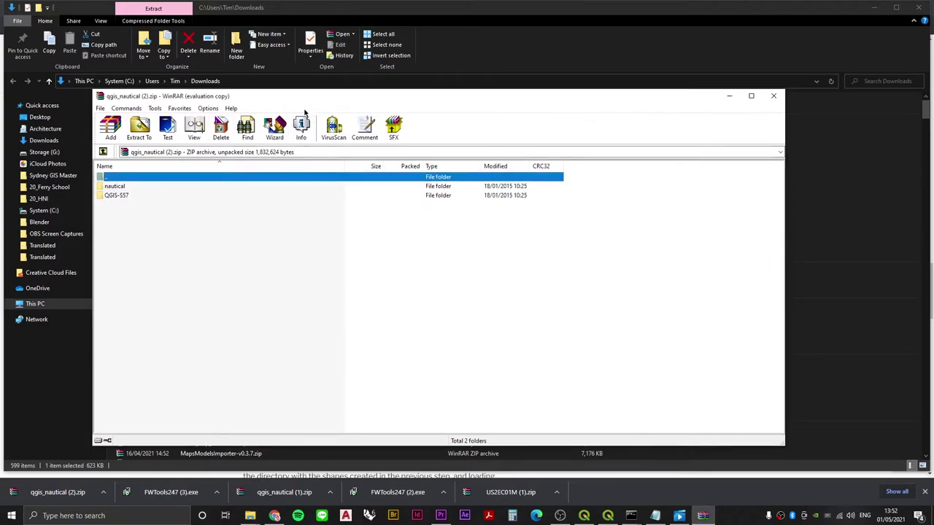
{"action": "left_click", "coordinate": [139, 127]}
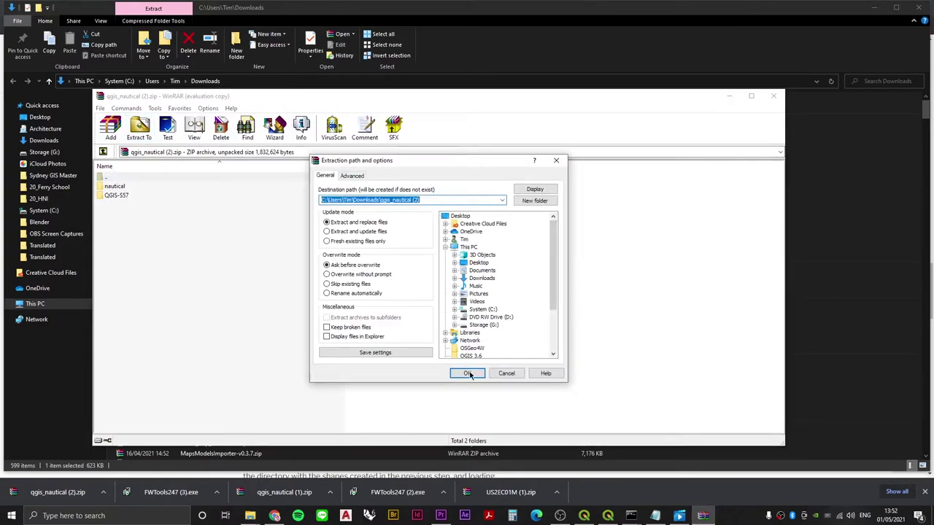
{"action": "left_click", "coordinate": [467, 374]}
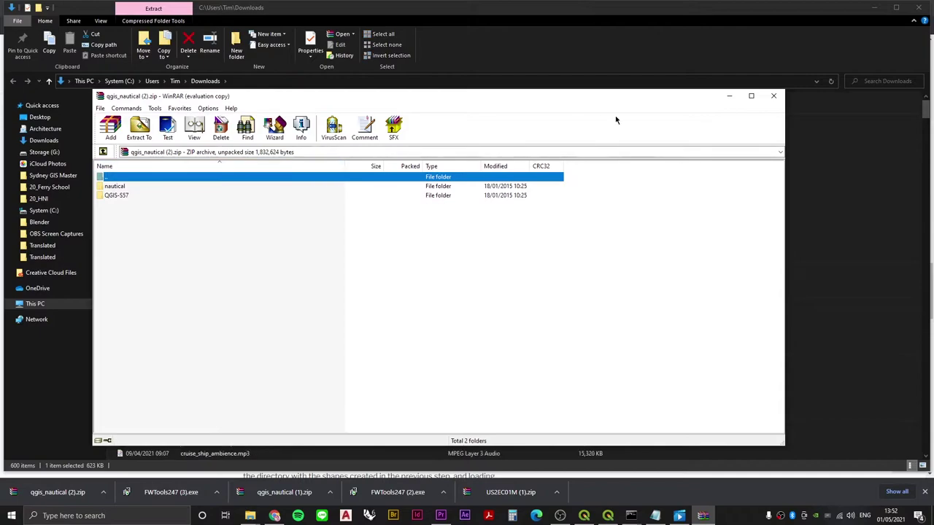
{"action": "left_click", "coordinate": [774, 95]}
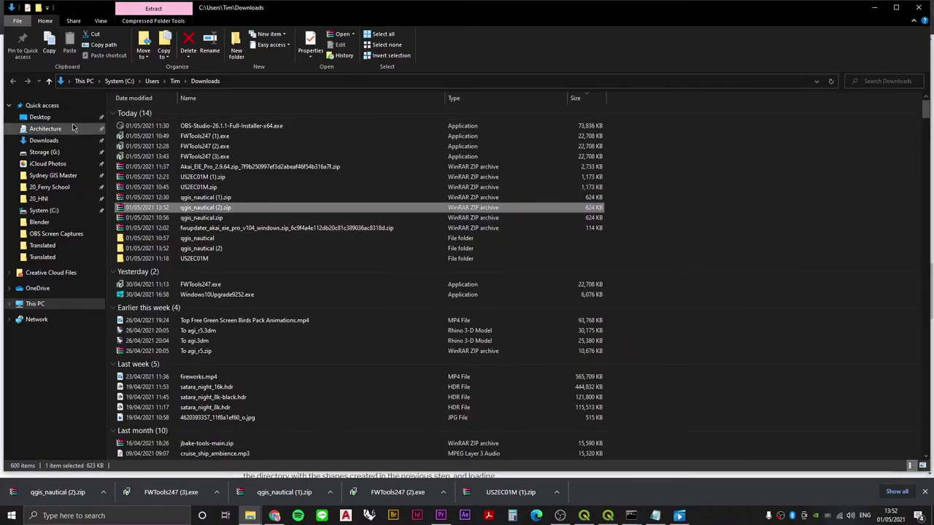
Open Desktop\qgis_nautical\nautical and browse its 217 SVG symbols
{"action": "left_click", "coordinate": [39, 116]}
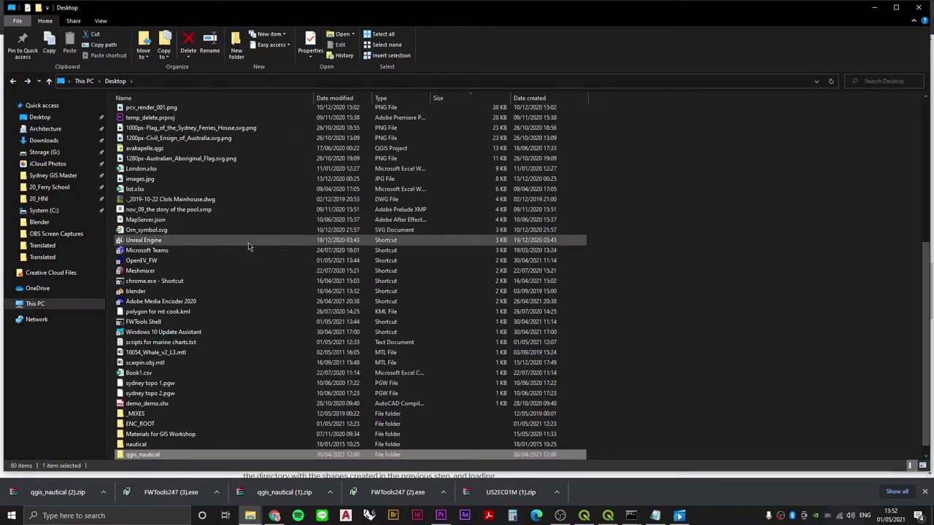
{"action": "scroll", "coordinate": [241, 249], "scroll_direction": "down", "scroll_amount": 1}
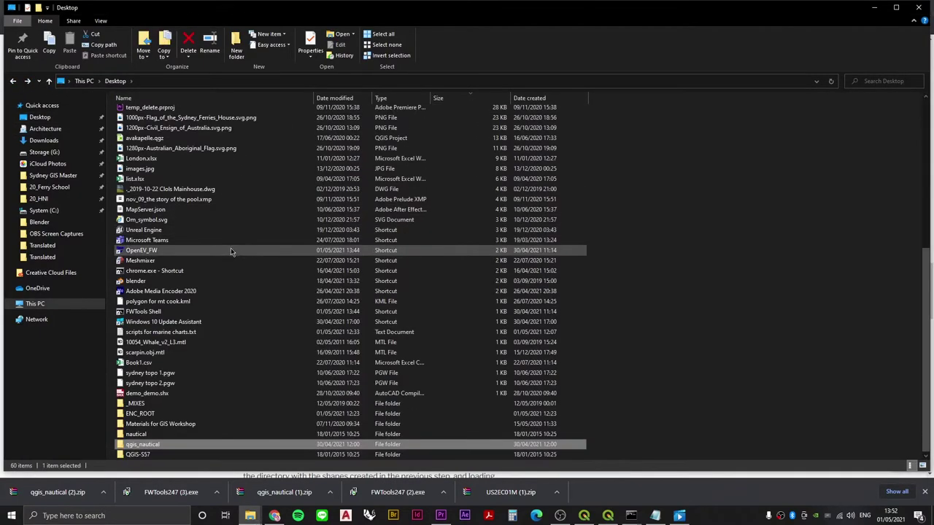
{"action": "double_click", "coordinate": [175, 448]}
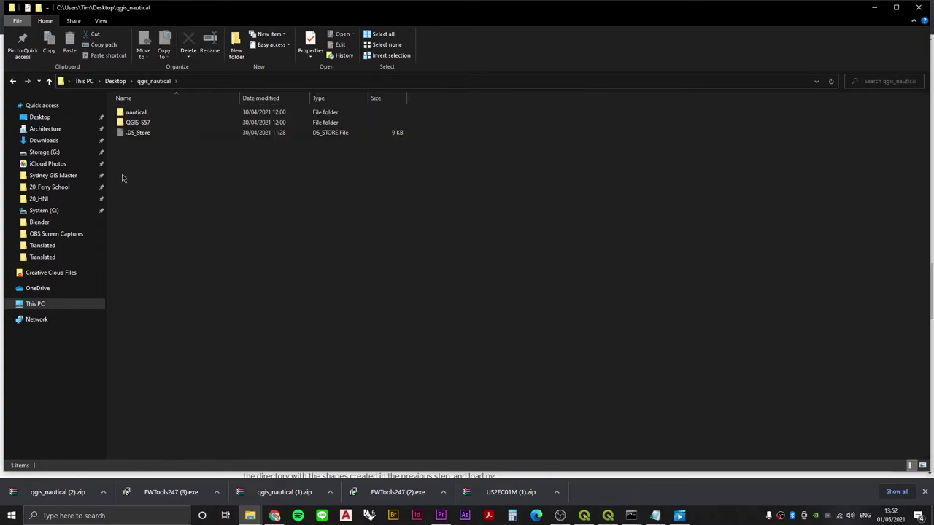
{"action": "left_click_drag", "start_coordinate": [224, 200], "coordinate": [181, 133]}
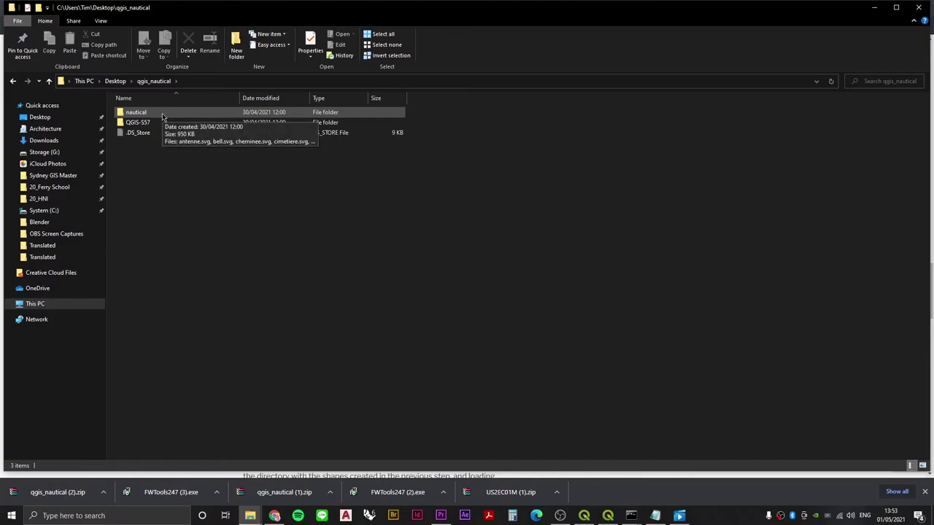
{"action": "double_click", "coordinate": [135, 114]}
{"action": "scroll", "coordinate": [215, 195], "scroll_direction": "down", "scroll_amount": 20}
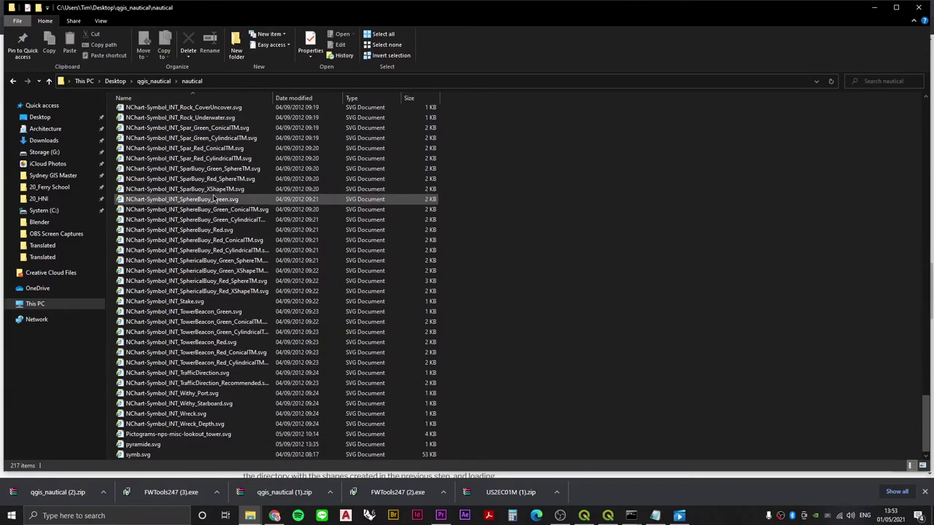
{"action": "scroll", "coordinate": [215, 197], "scroll_direction": "up", "scroll_amount": 20}
{"action": "scroll", "coordinate": [214, 197], "scroll_direction": "up", "scroll_amount": 10}
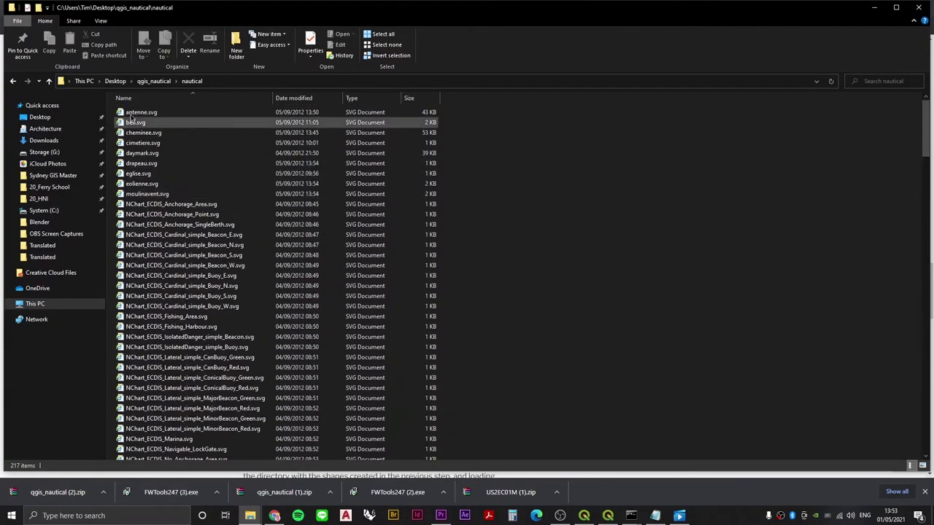
Open the QGIS-S57 folder holding s57.qgs, then return to the Notepad notes
{"action": "left_click", "coordinate": [13, 81]}
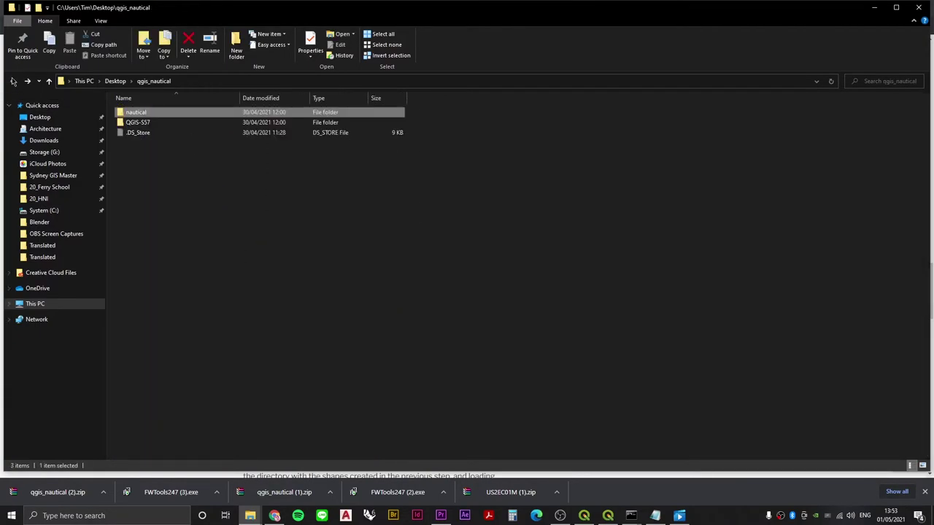
{"action": "left_click", "coordinate": [159, 125]}
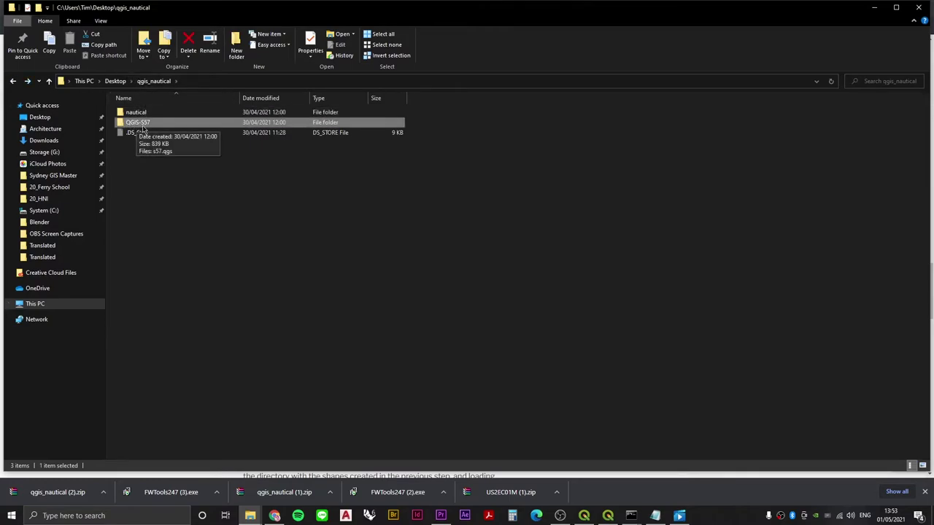
{"action": "double_click", "coordinate": [150, 125]}
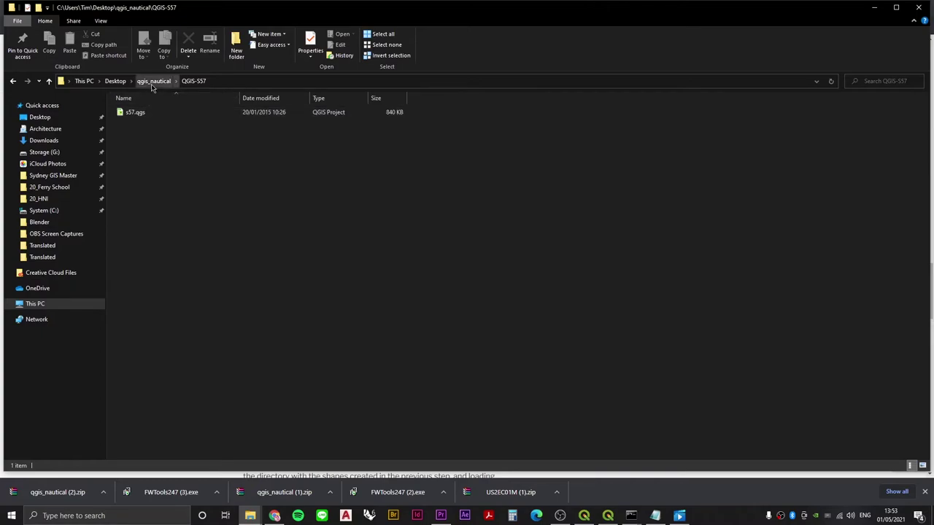
{"action": "key", "text": "alt+Tab"}
{"action": "key", "text": "alt+Tab"}
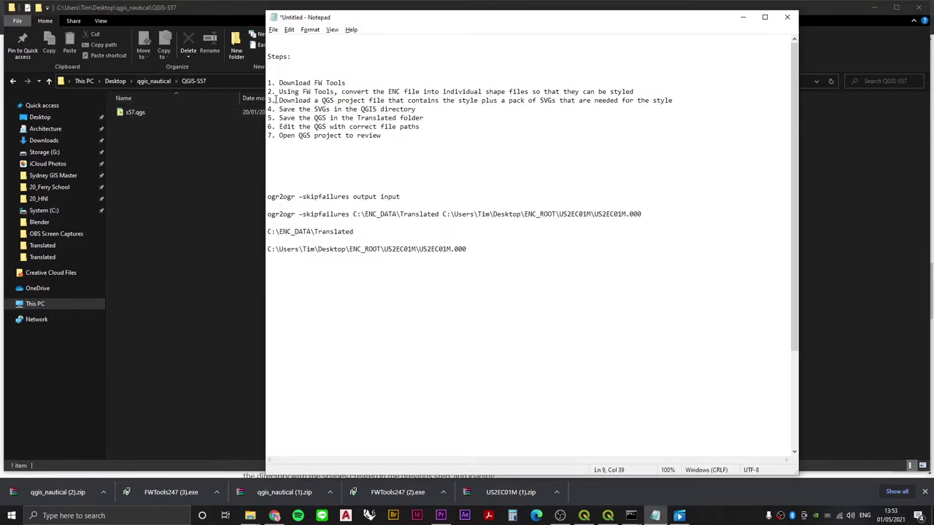
Highlight plan steps 3 (download QGS project) and 4 (save SVGs), then show the C: drive
{"action": "left_click_drag", "start_coordinate": [317, 101], "coordinate": [735, 101]}
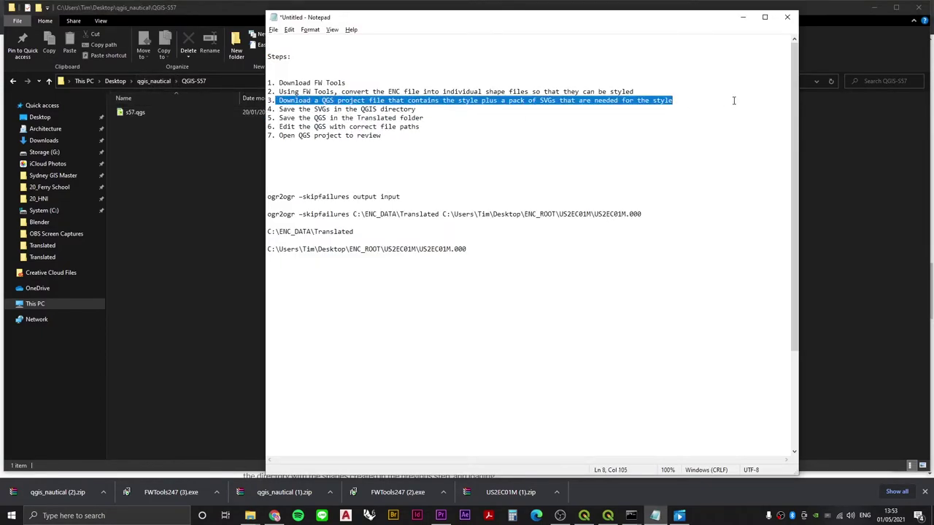
{"action": "left_click", "coordinate": [431, 100]}
{"action": "left_click_drag", "start_coordinate": [419, 108], "coordinate": [278, 109]}
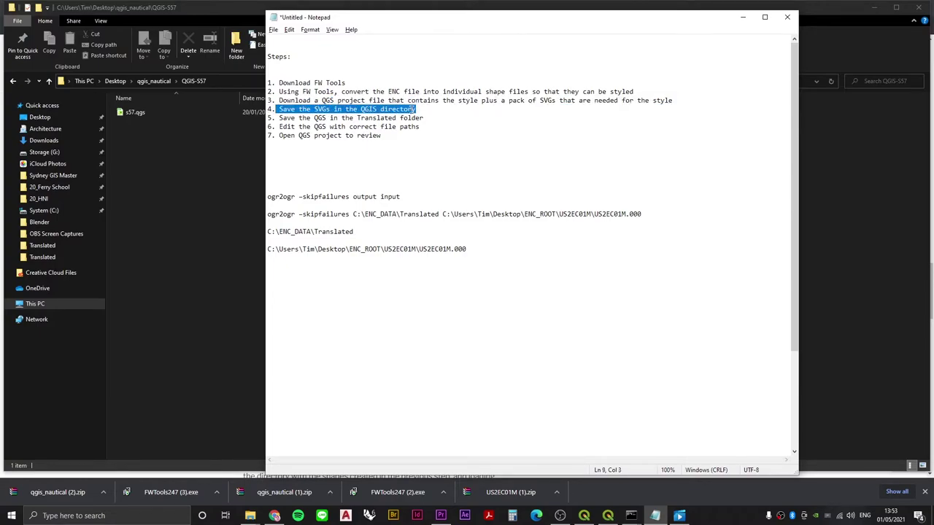
{"action": "left_click", "coordinate": [234, 146]}
{"action": "left_click", "coordinate": [47, 210]}
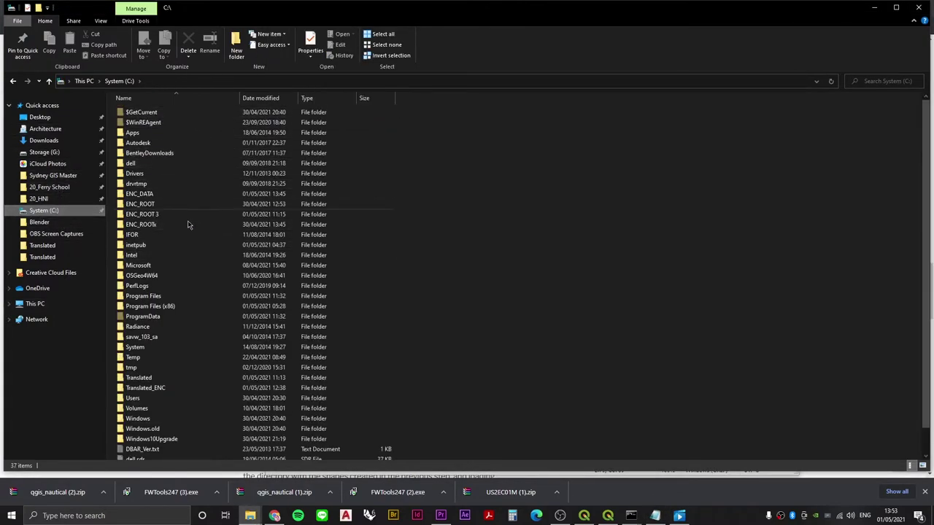
Browse from Program Files through QGIS 3.10, apps and qgis-ltr into the svg folder
{"action": "left_click", "coordinate": [178, 297]}
{"action": "double_click", "coordinate": [177, 298]}
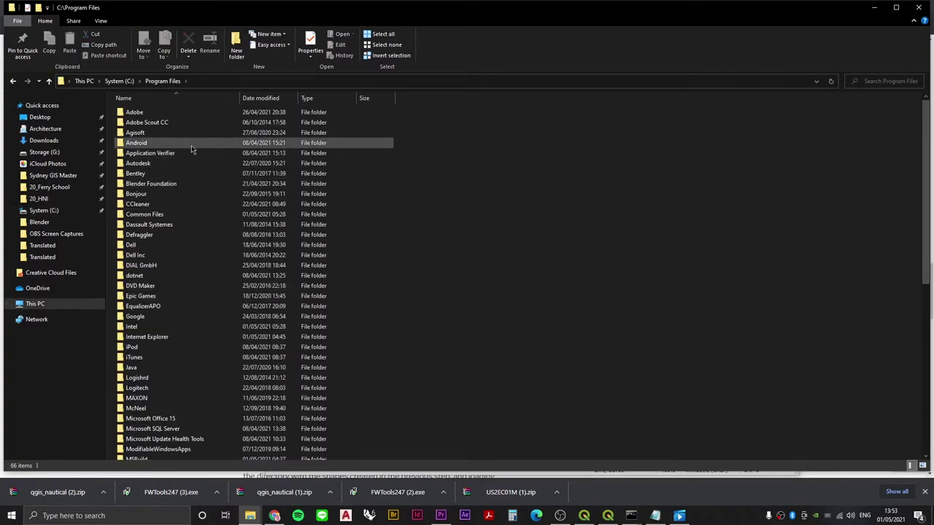
{"action": "scroll", "coordinate": [191, 242], "scroll_direction": "down", "scroll_amount": 10}
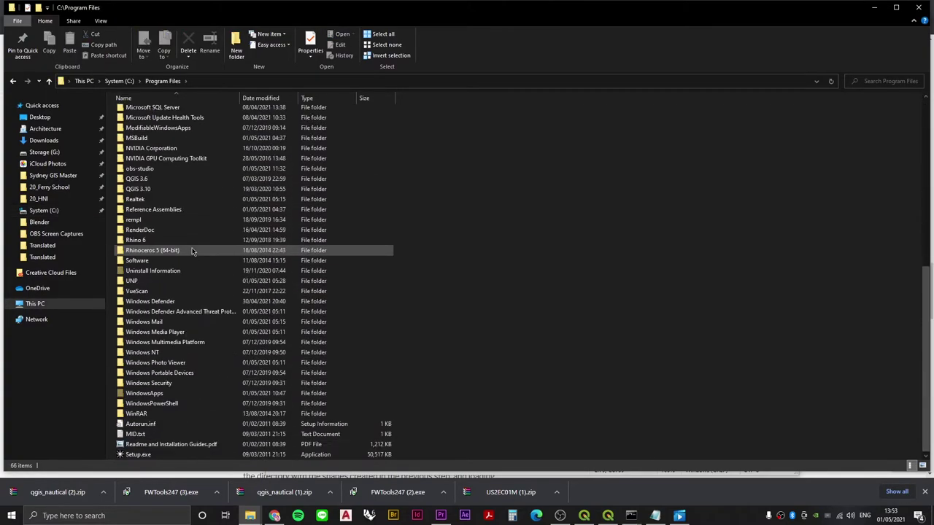
{"action": "left_click", "coordinate": [174, 179]}
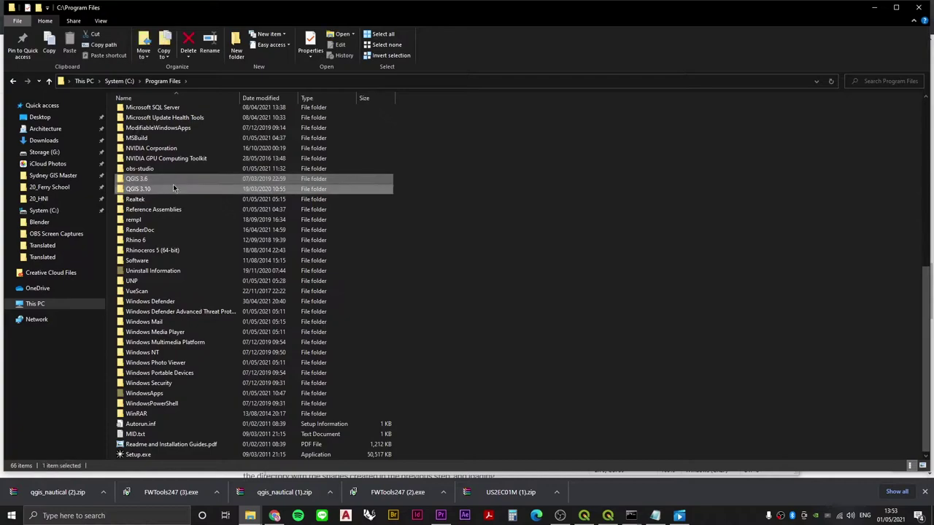
{"action": "left_click", "coordinate": [172, 188], "text": "ctrl"}
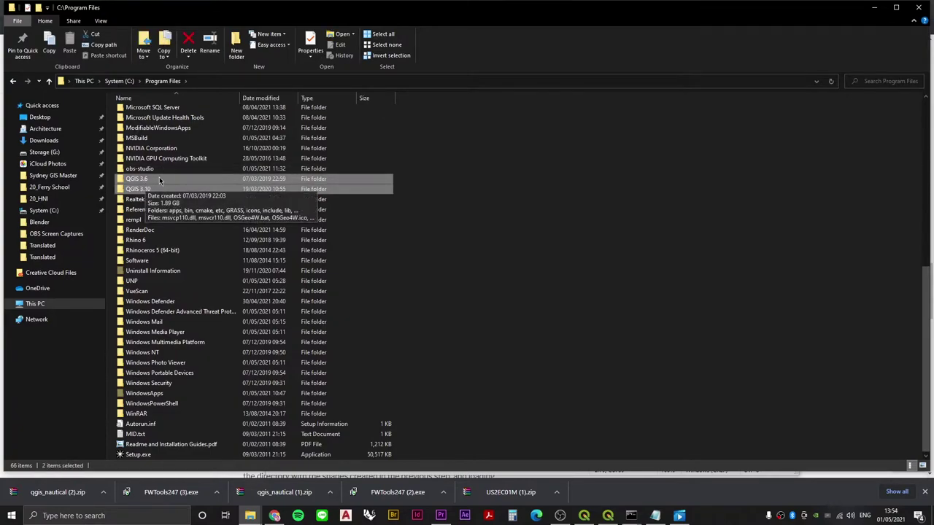
{"action": "left_click", "coordinate": [164, 179], "text": "ctrl"}
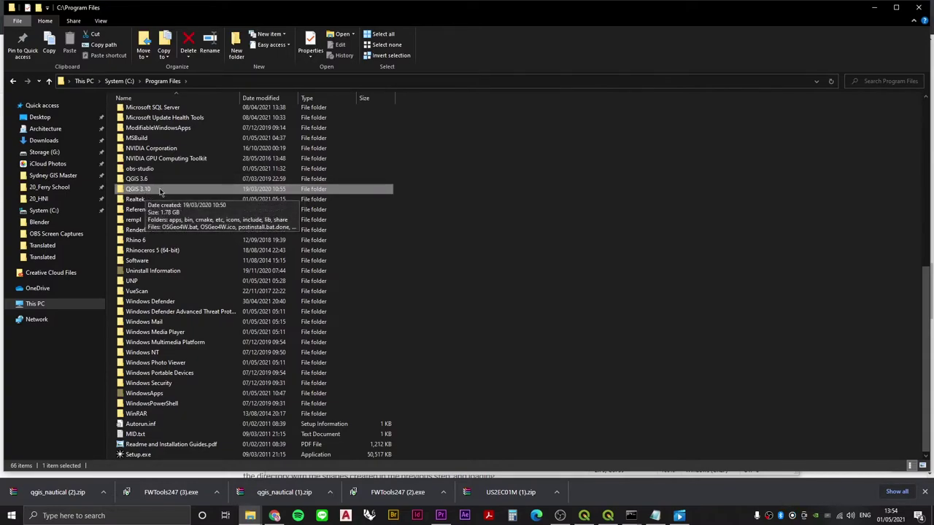
{"action": "double_click", "coordinate": [160, 190]}
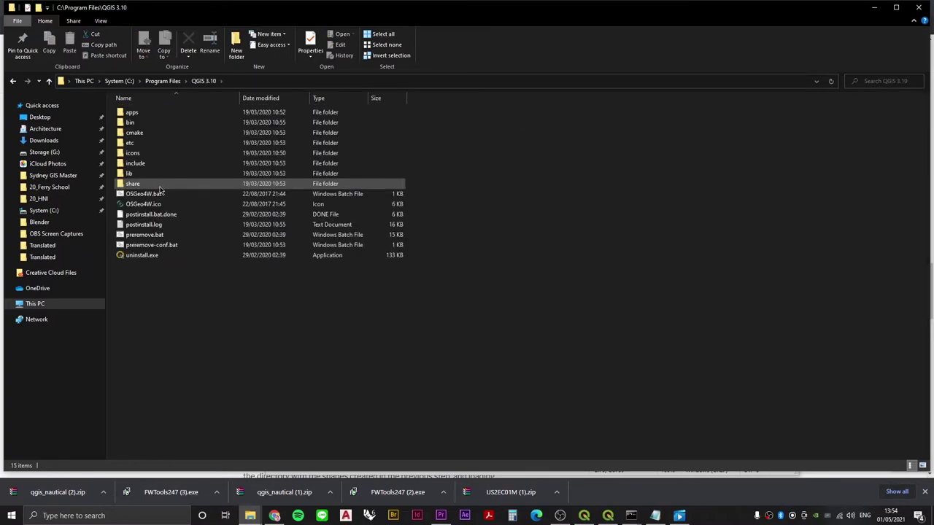
{"action": "double_click", "coordinate": [169, 114]}
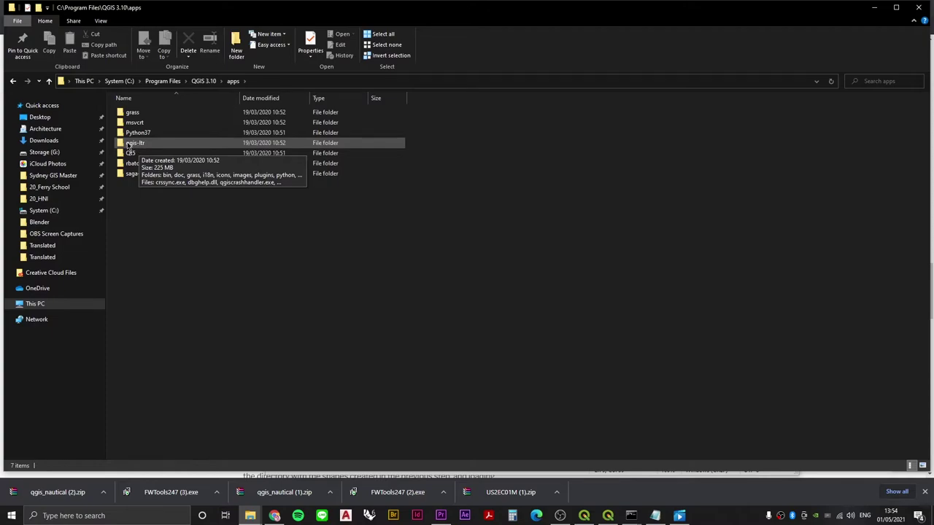
{"action": "left_click", "coordinate": [129, 146]}
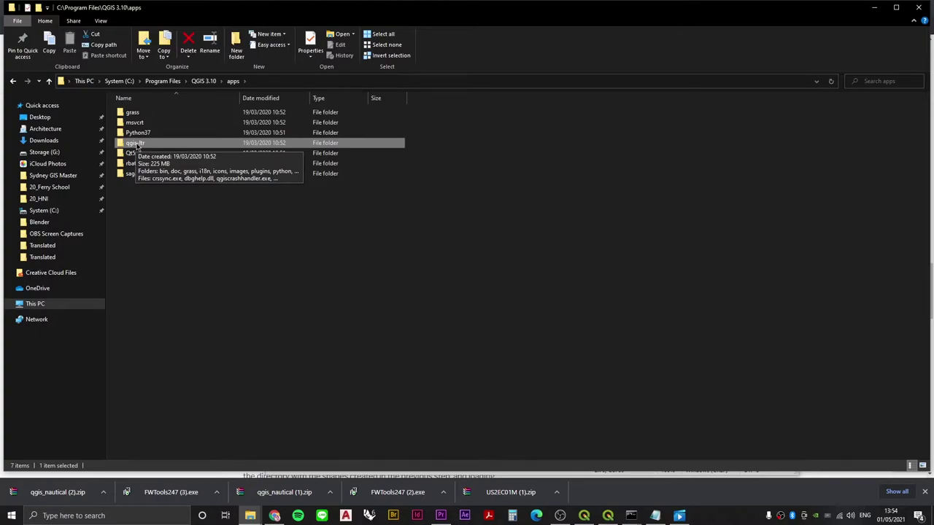
{"action": "double_click", "coordinate": [135, 144]}
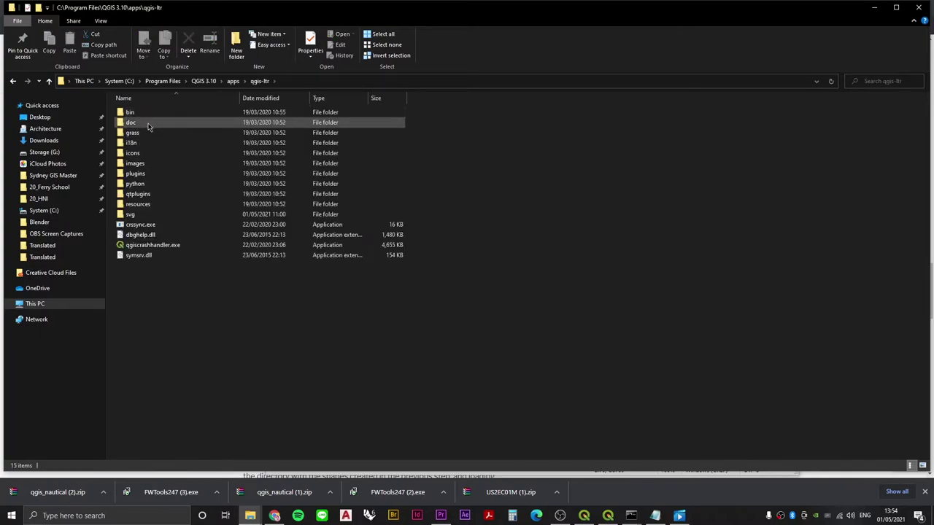
{"action": "double_click", "coordinate": [130, 217]}
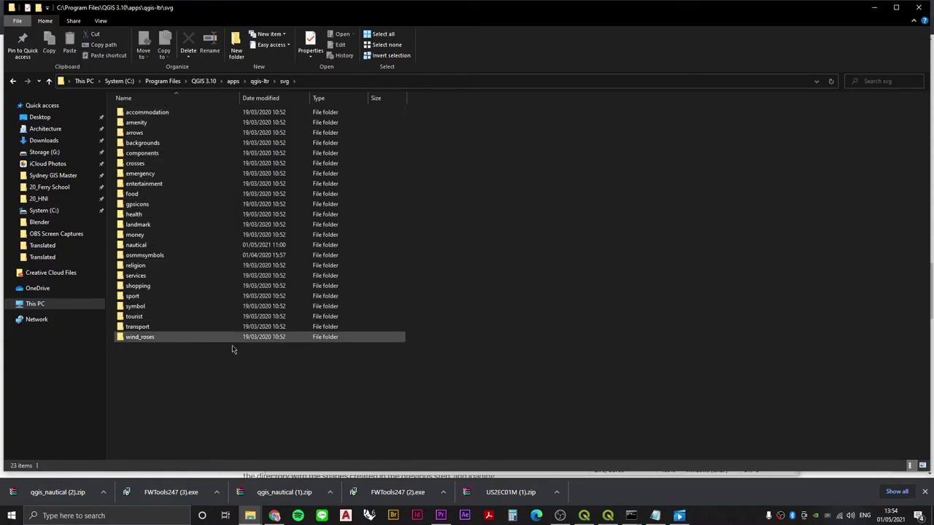
Delete the old nautical folder from the svg directory, granting administrator permission
{"action": "left_click_drag", "start_coordinate": [264, 377], "coordinate": [155, 126]}
{"action": "left_click", "coordinate": [283, 351]}
{"action": "left_click_drag", "start_coordinate": [332, 370], "coordinate": [157, 119]}
{"action": "left_click", "coordinate": [179, 365]}
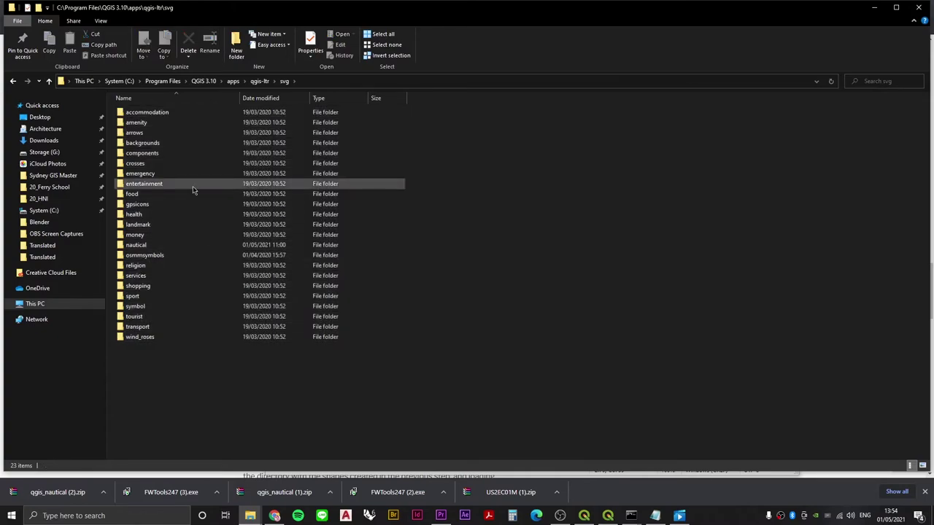
{"action": "left_click", "coordinate": [156, 246]}
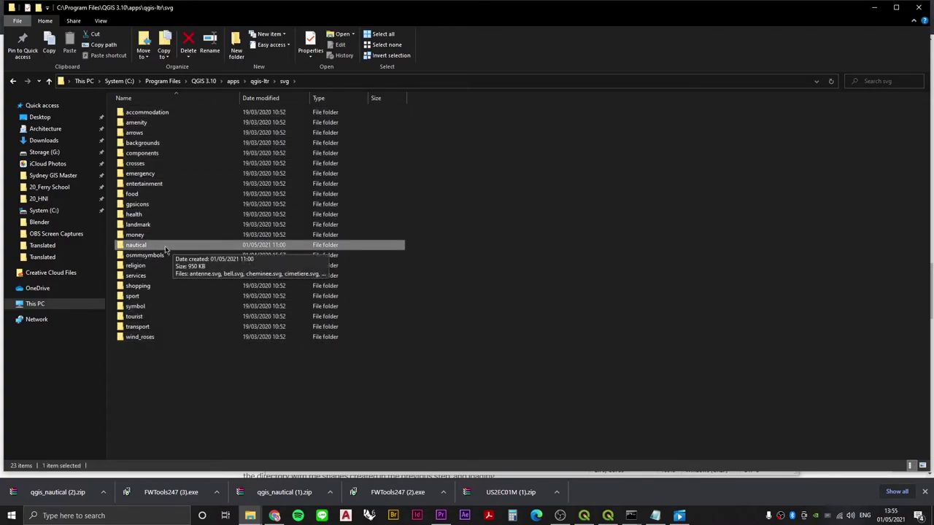
{"action": "key", "text": "alt+Tab"}
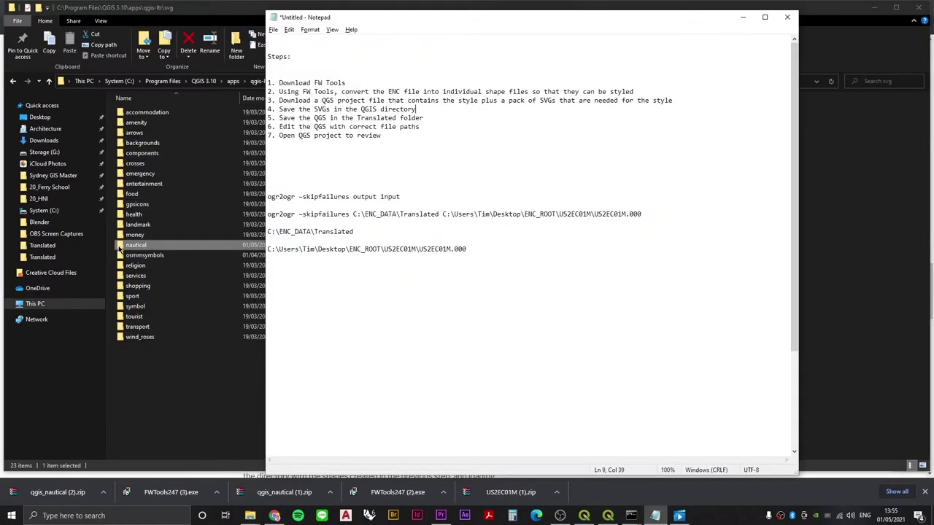
{"action": "key", "text": "alt+Tab"}
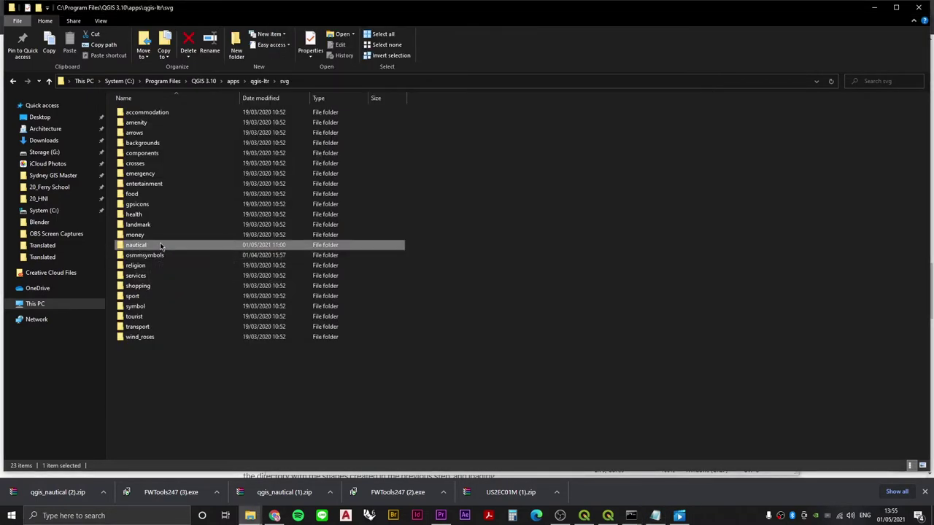
{"action": "key", "text": "Delete"}
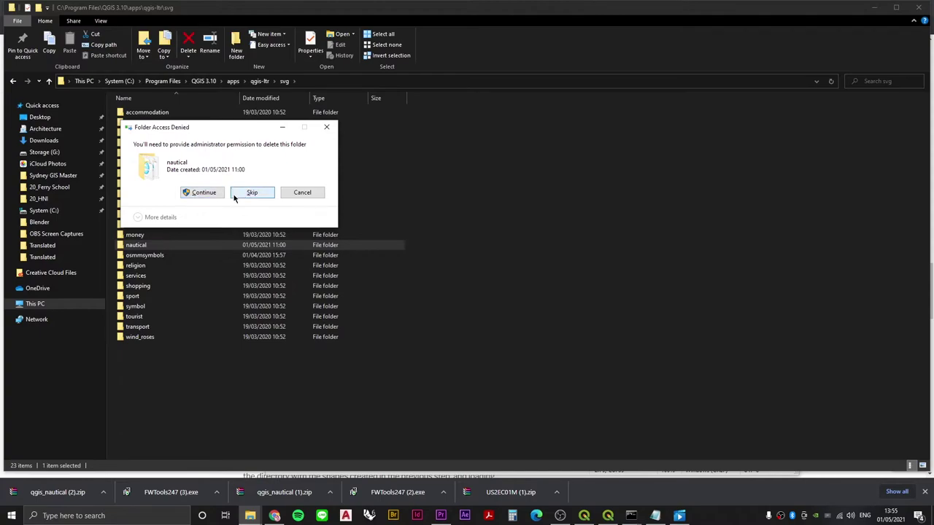
{"action": "left_click", "coordinate": [202, 193]}
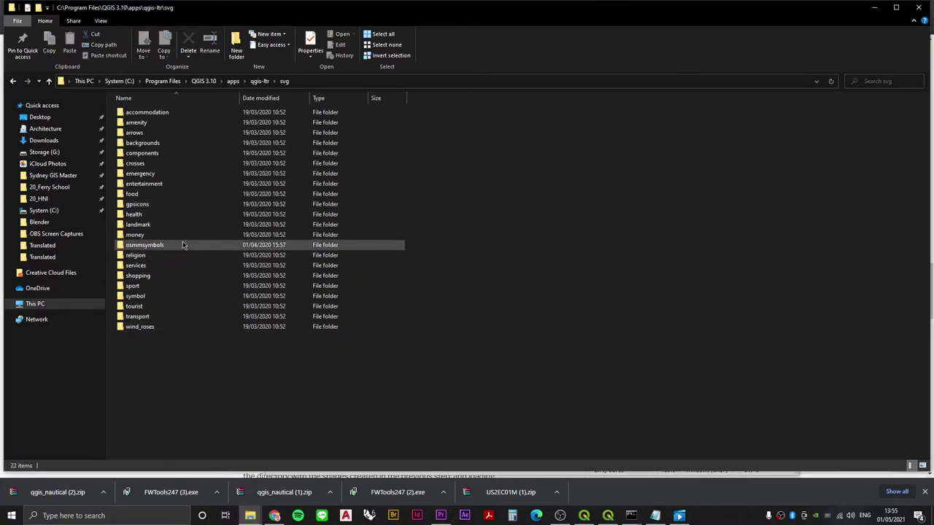
{"action": "key", "text": "alt+Tab"}
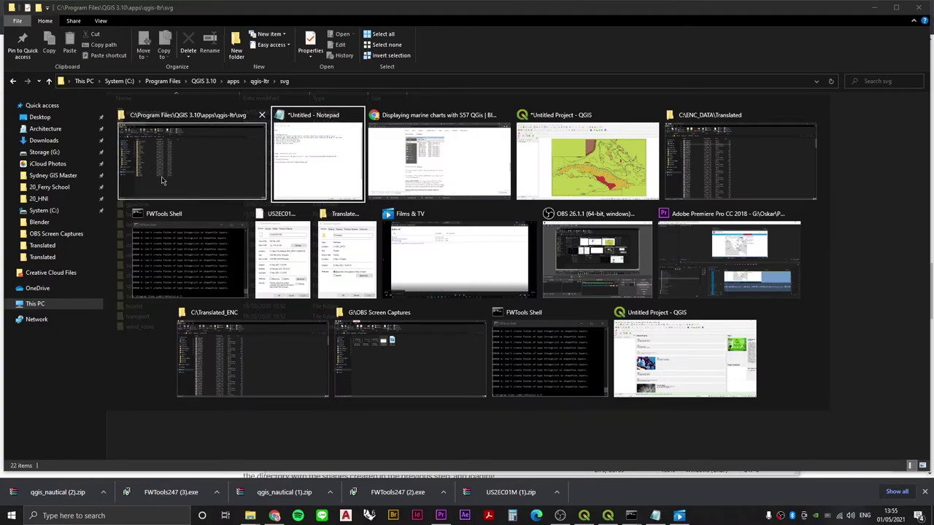
Copy the nautical folder from the Desktop qgis_nautical download
{"action": "left_click", "coordinate": [169, 154]}
{"action": "key", "text": "alt+Tab"}
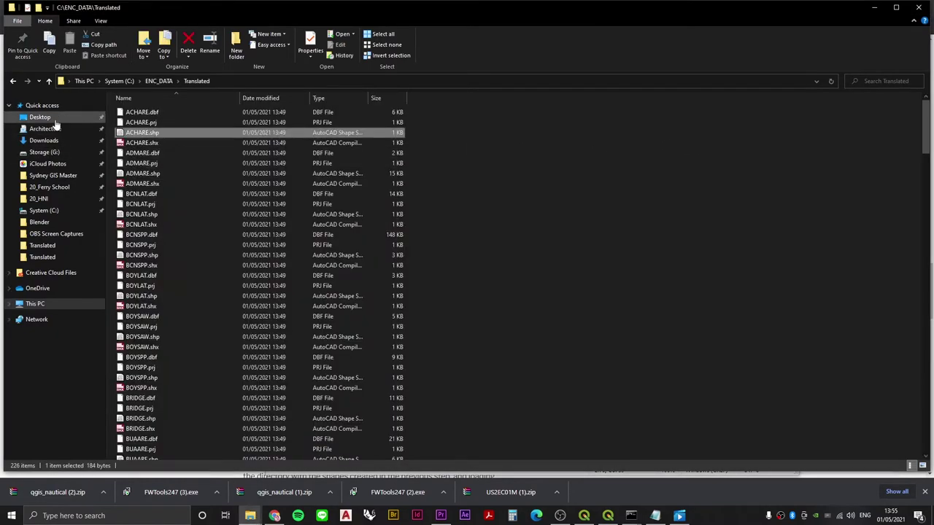
{"action": "left_click", "coordinate": [54, 122]}
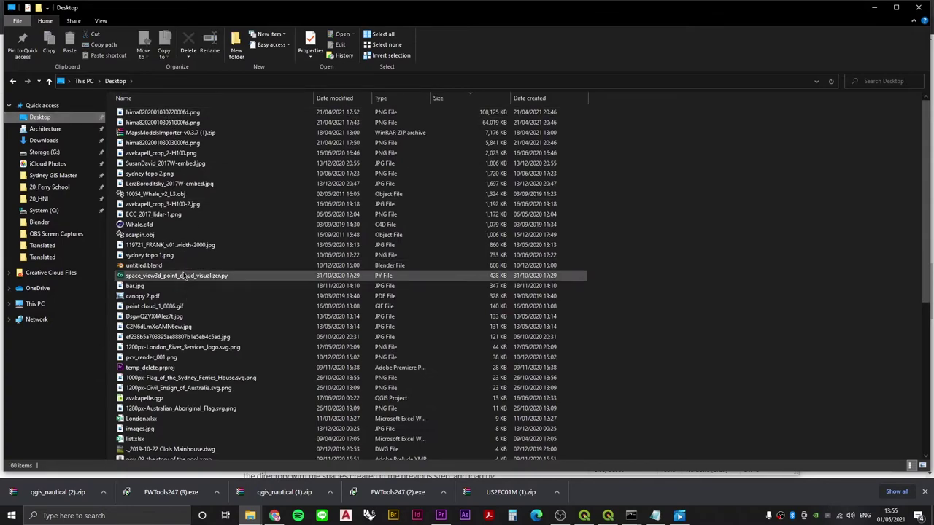
{"action": "scroll", "coordinate": [188, 409], "scroll_direction": "down", "scroll_amount": 9}
{"action": "double_click", "coordinate": [181, 447]}
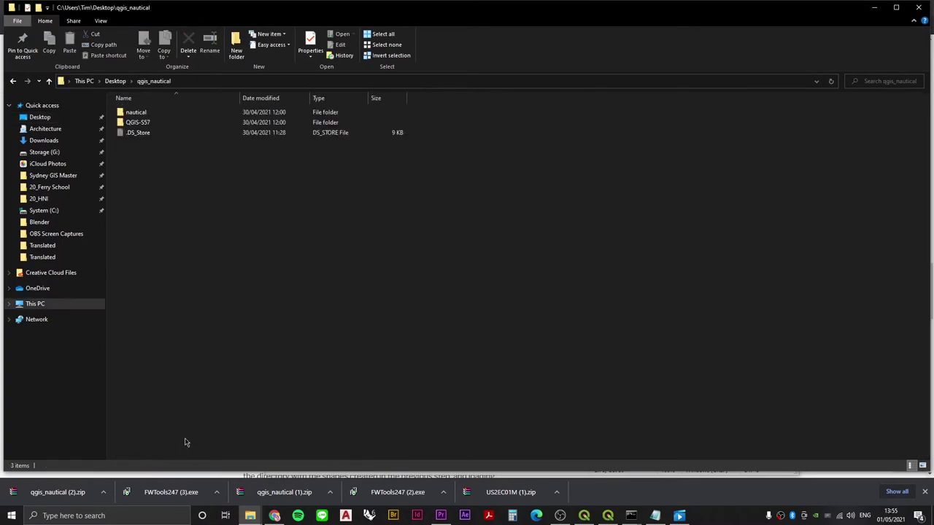
{"action": "left_click", "coordinate": [145, 115]}
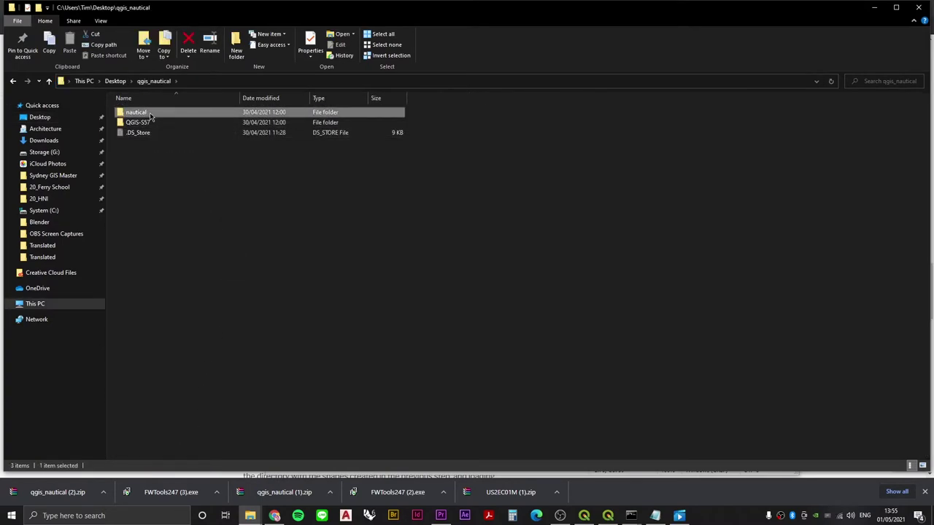
{"action": "right_click", "coordinate": [150, 117]}
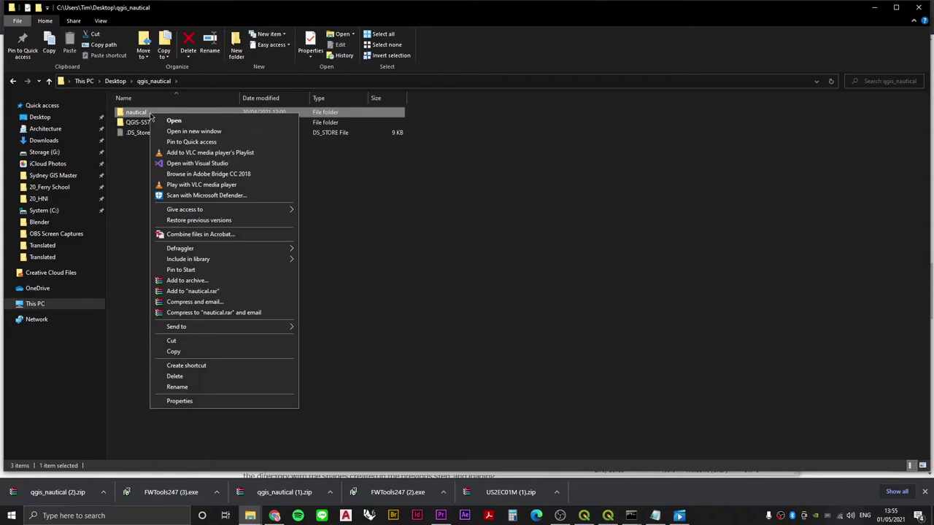
{"action": "left_click", "coordinate": [237, 356]}
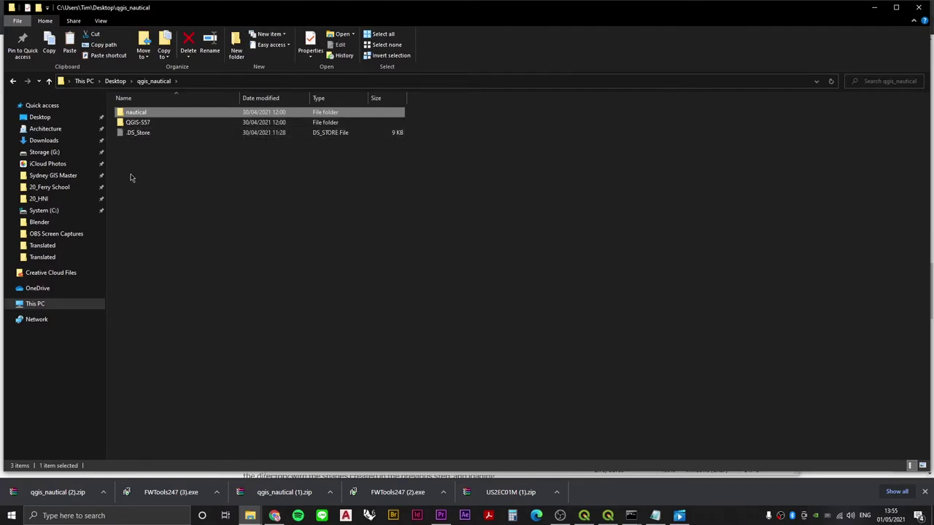
Paste nautical into the QGIS 3.10 svg folder with admin permission and check its 217 SVGs
{"action": "key", "text": "alt+Tab"}
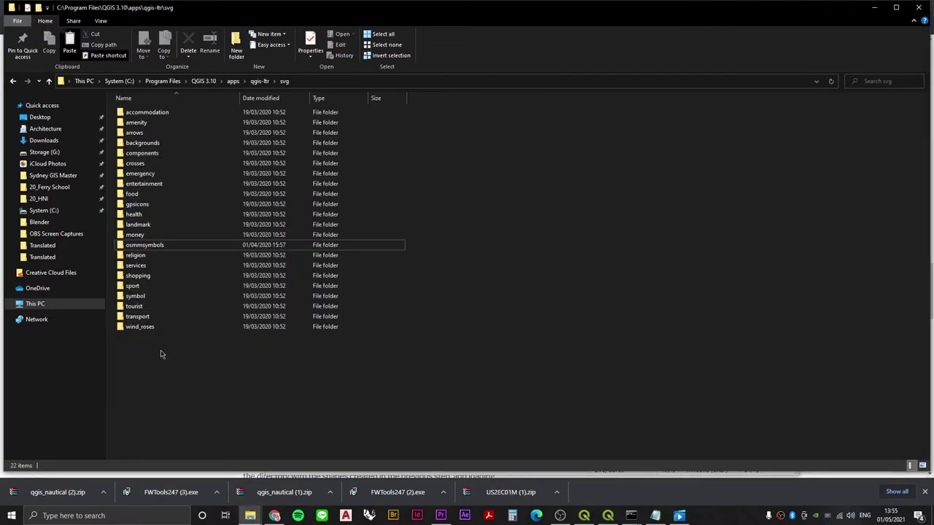
{"action": "right_click", "coordinate": [139, 347]}
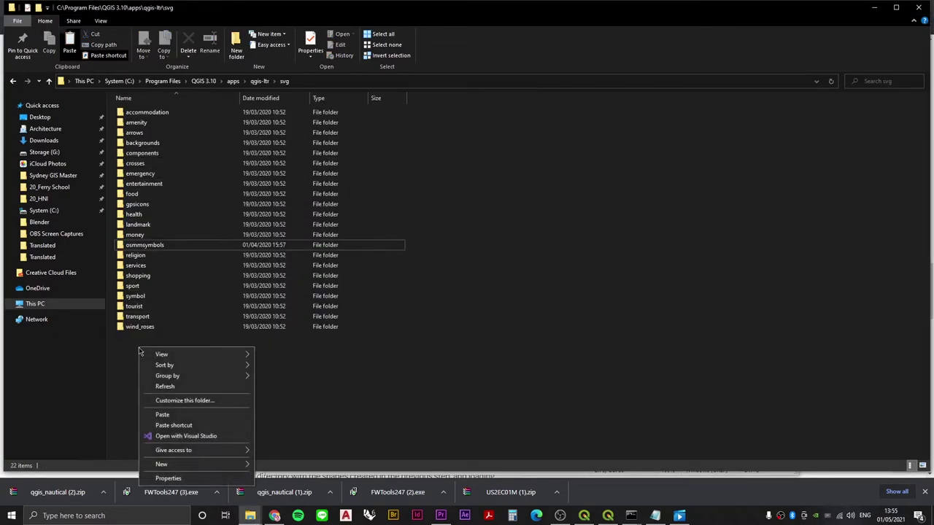
{"action": "left_click", "coordinate": [197, 415]}
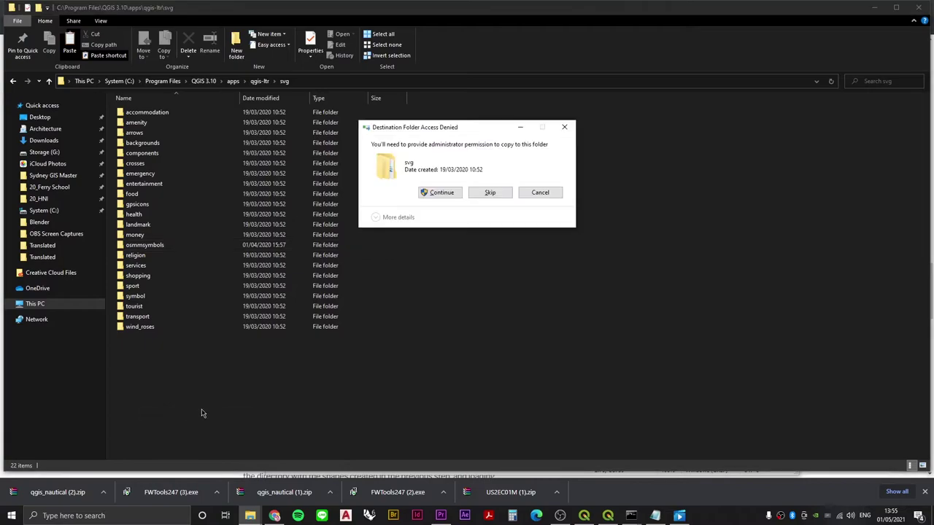
{"action": "left_click", "coordinate": [440, 194]}
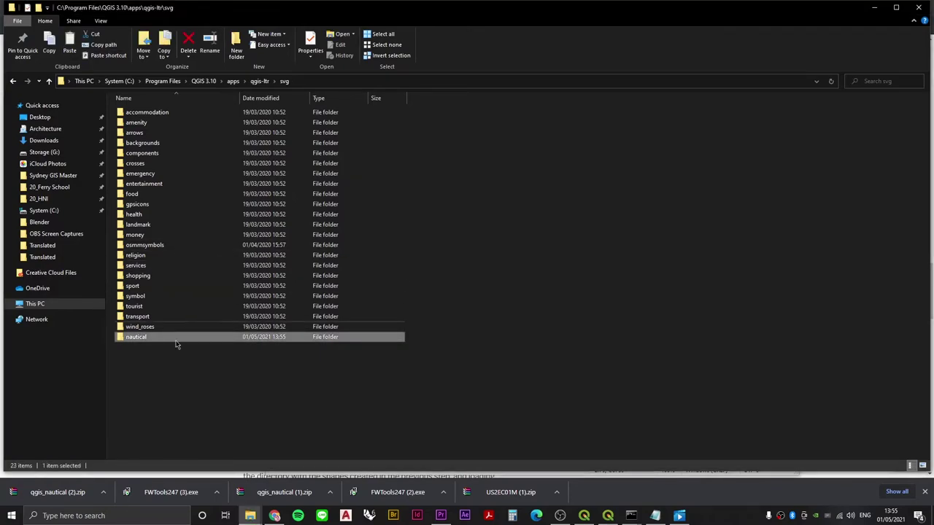
{"action": "double_click", "coordinate": [159, 336]}
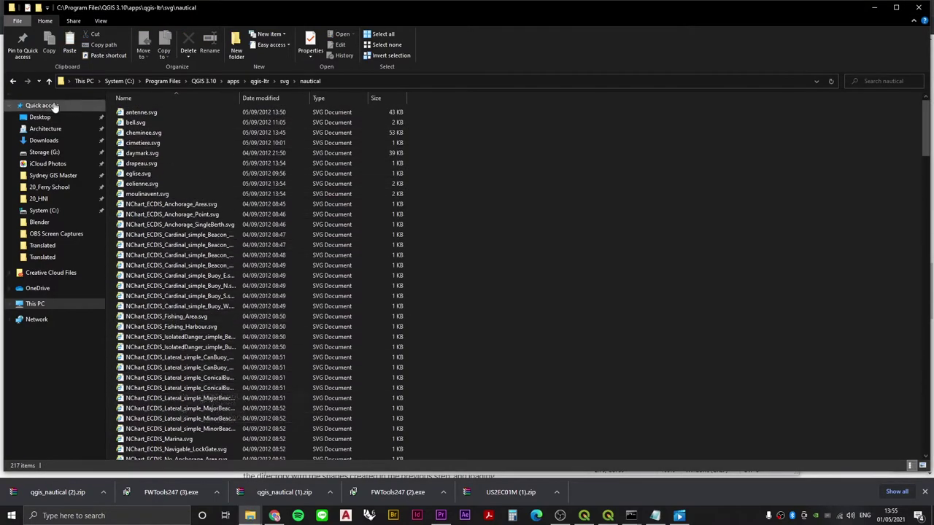
{"action": "left_click", "coordinate": [13, 81]}
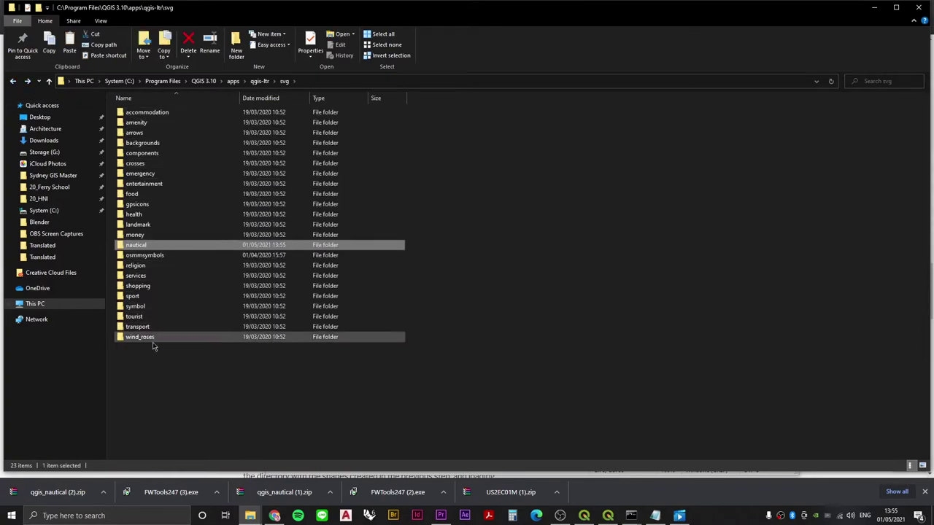
{"action": "left_click", "coordinate": [171, 356]}
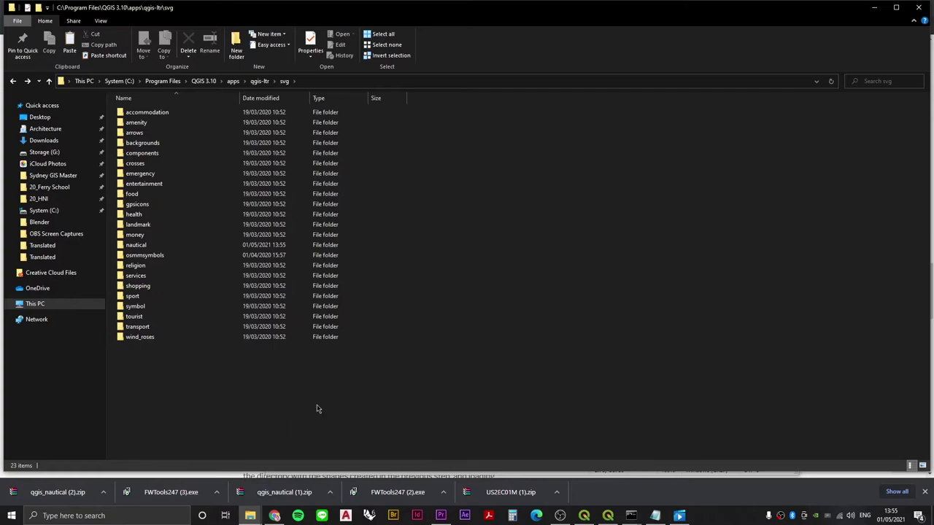
{"action": "key", "text": "alt+Tab"}
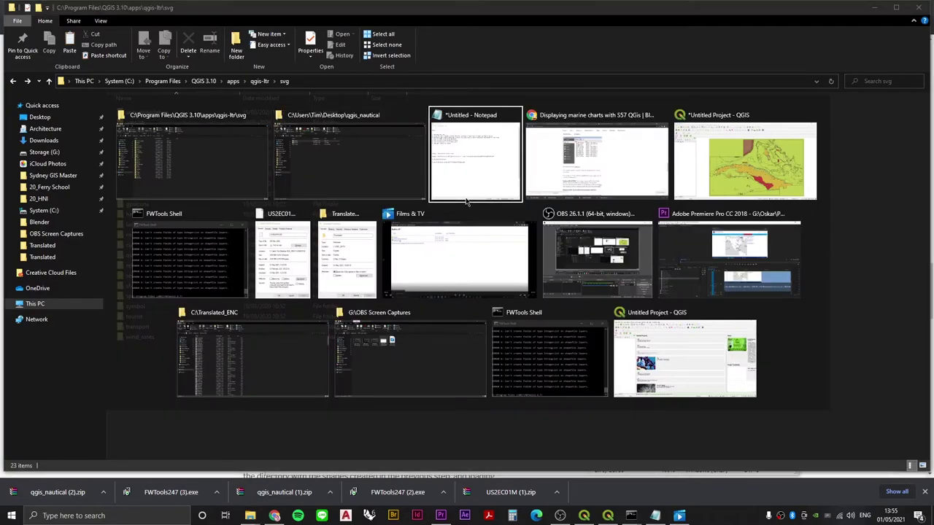
Review plan steps 4 and 5 on saving the SVGs and QGS, then show the C: drive root
{"action": "left_click", "coordinate": [435, 191]}
{"action": "left_click_drag", "start_coordinate": [429, 109], "coordinate": [269, 109]}
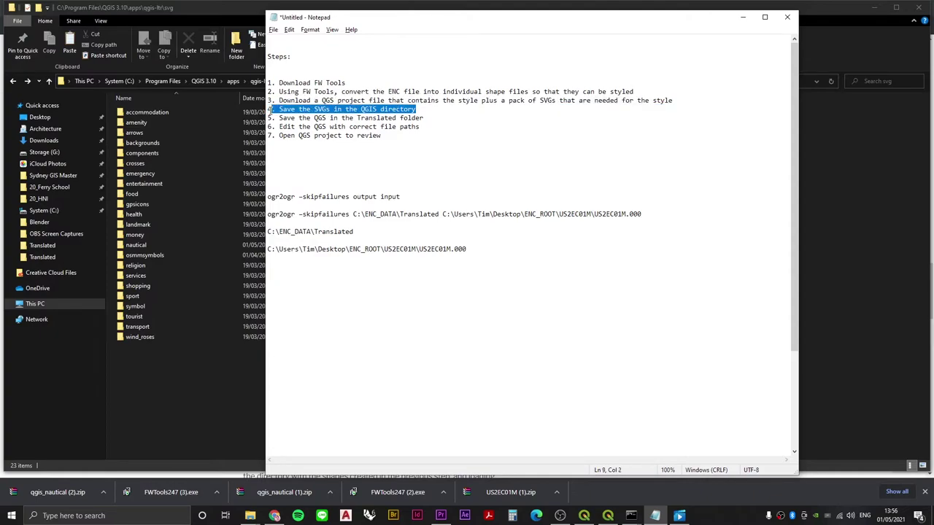
{"action": "left_click", "coordinate": [436, 118]}
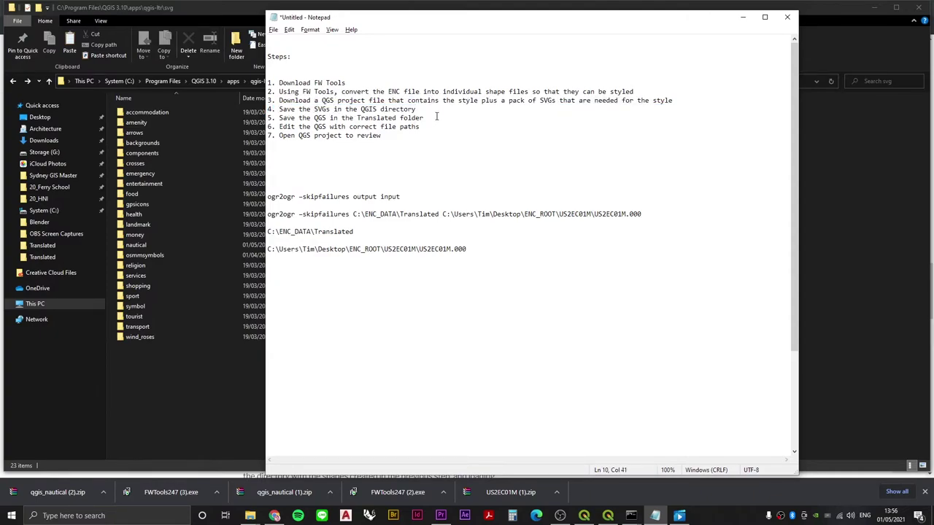
{"action": "left_click_drag", "start_coordinate": [435, 118], "coordinate": [275, 118]}
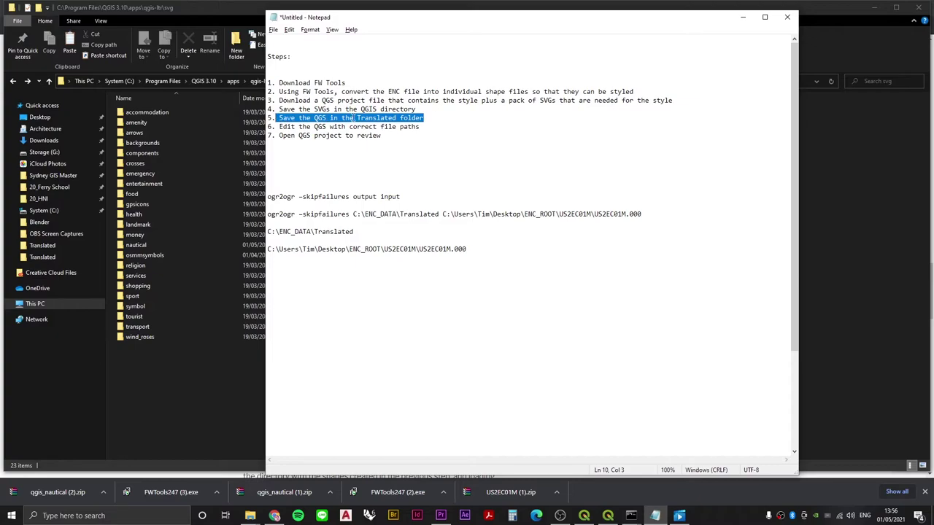
{"action": "left_click", "coordinate": [206, 352]}
{"action": "left_click", "coordinate": [54, 211]}
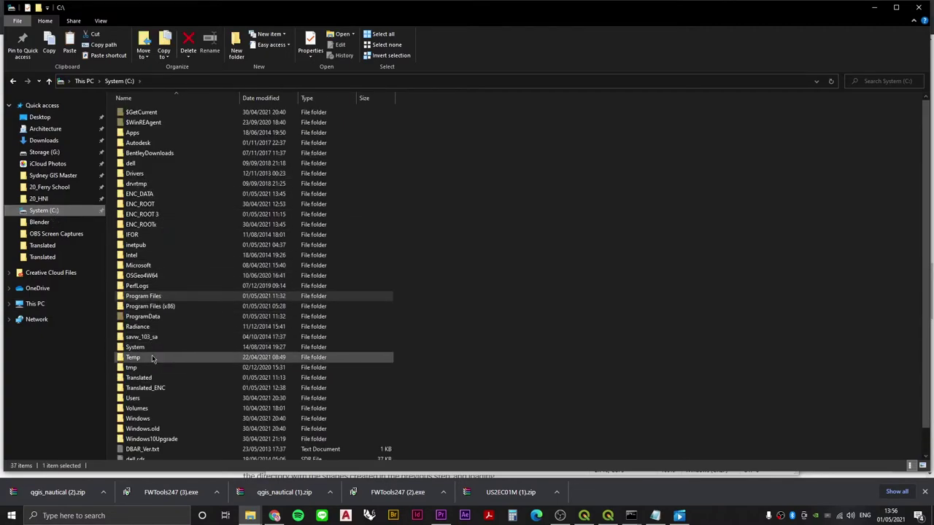
Open C:\ENC_DATA\Translated and browse its 226 converted DBF, PRJ, SHP and SHX files
{"action": "double_click", "coordinate": [149, 195]}
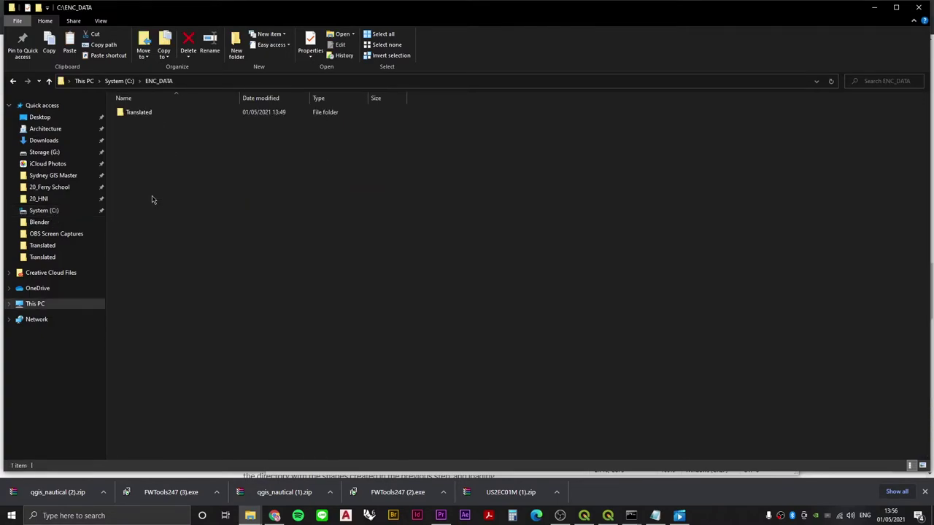
{"action": "double_click", "coordinate": [156, 117]}
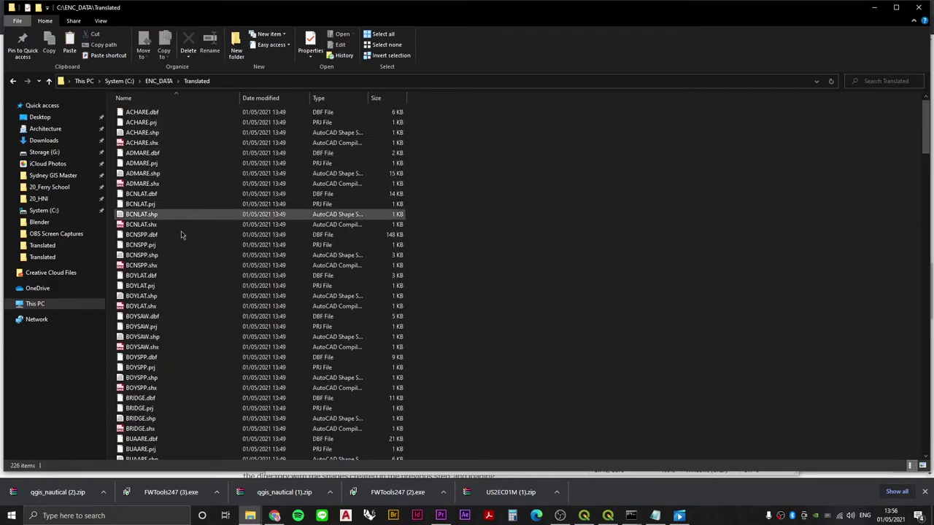
{"action": "scroll", "coordinate": [202, 175], "scroll_direction": "down", "scroll_amount": 15}
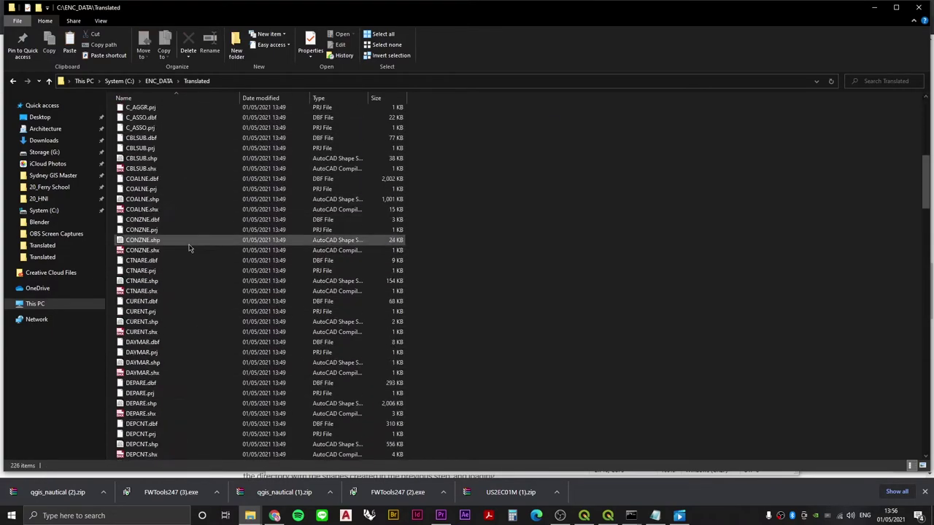
{"action": "scroll", "coordinate": [188, 248], "scroll_direction": "down", "scroll_amount": 6}
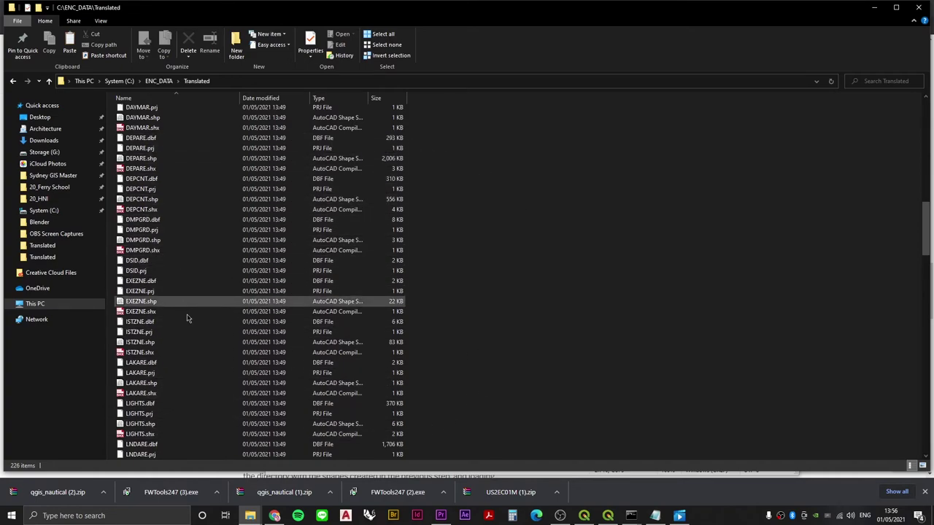
{"action": "scroll", "coordinate": [323, 183], "scroll_direction": "down", "scroll_amount": 15}
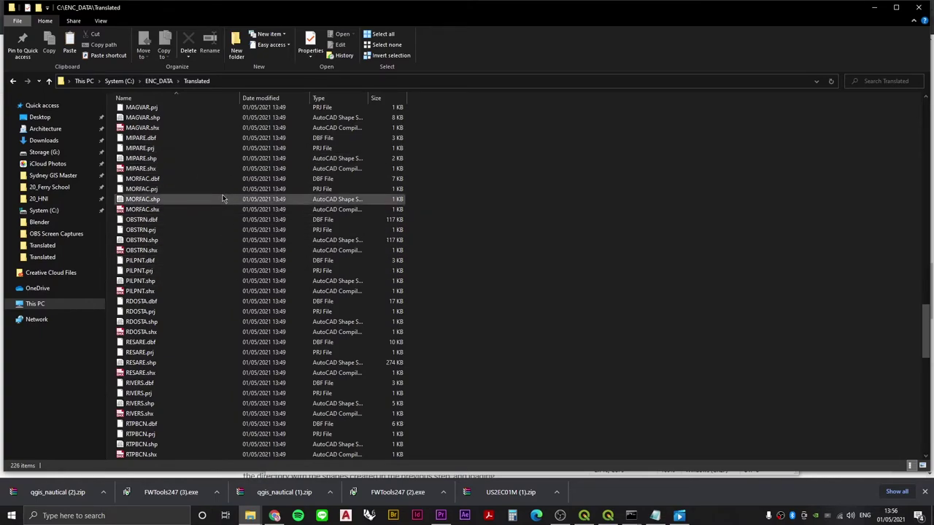
Copy s57.qgs from the QGIS-S57 folder and paste it into the Translated folder
{"action": "key", "text": "alt+Tab"}
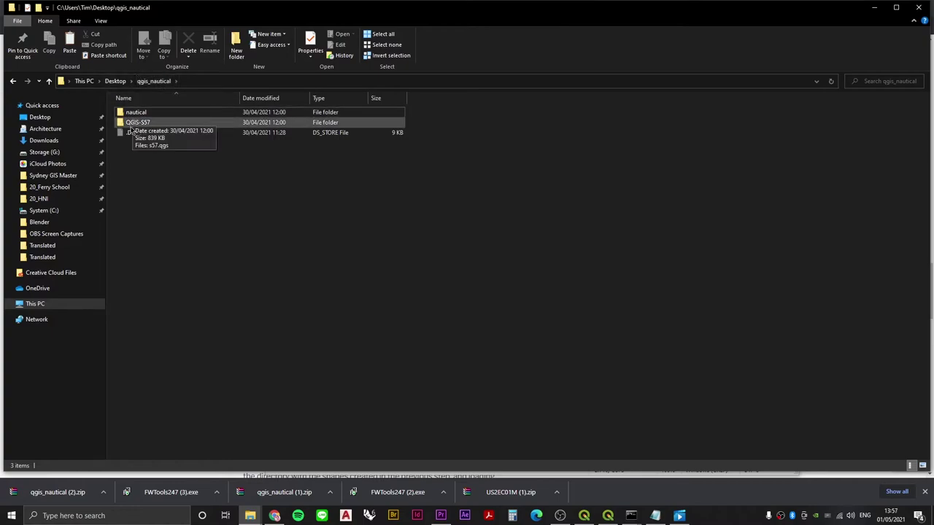
{"action": "double_click", "coordinate": [140, 124]}
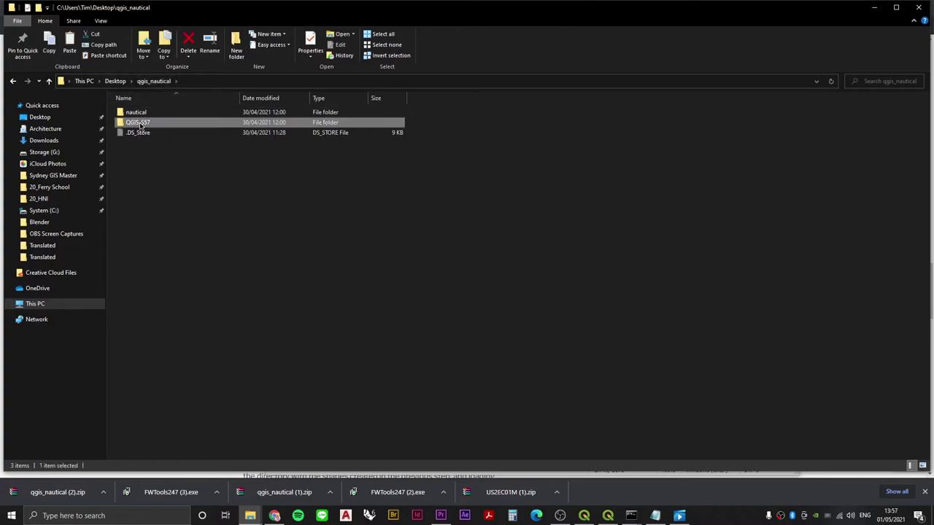
{"action": "right_click", "coordinate": [146, 115]}
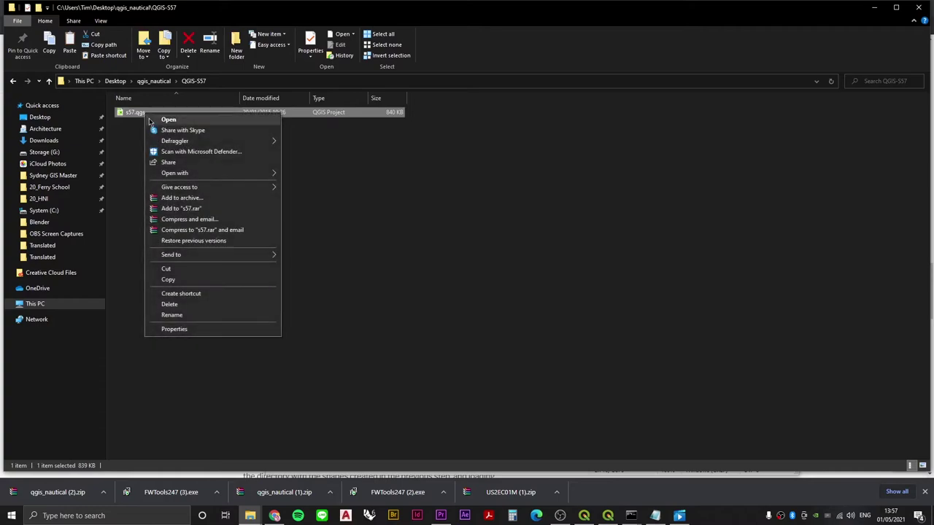
{"action": "left_click", "coordinate": [208, 283]}
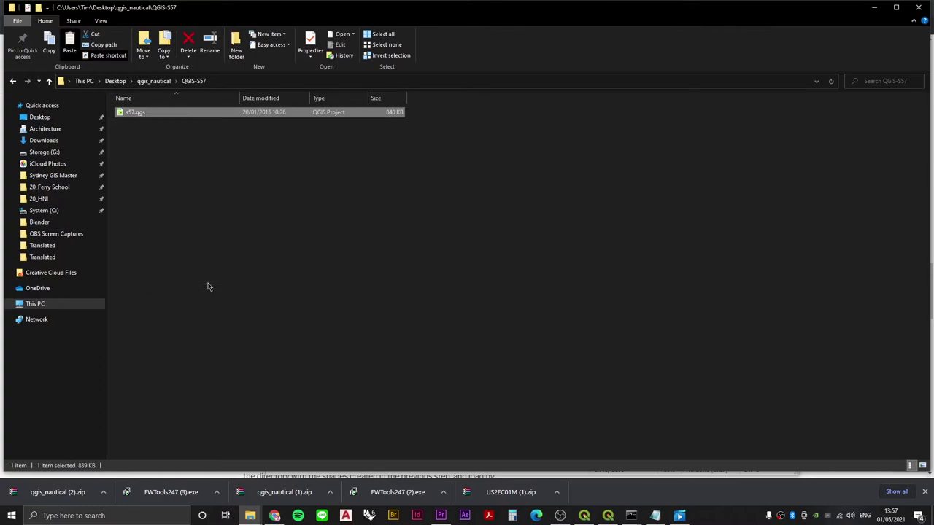
{"action": "key", "text": "alt+Tab"}
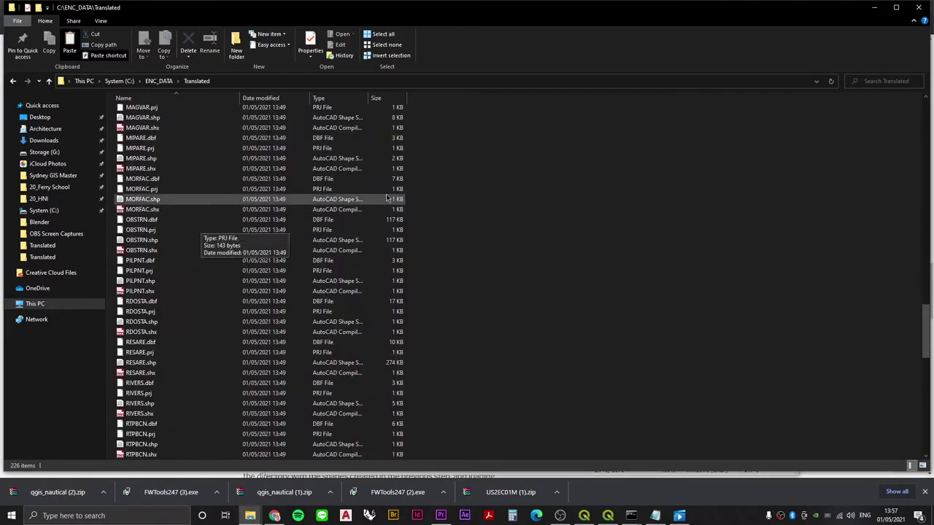
{"action": "right_click", "coordinate": [464, 193]}
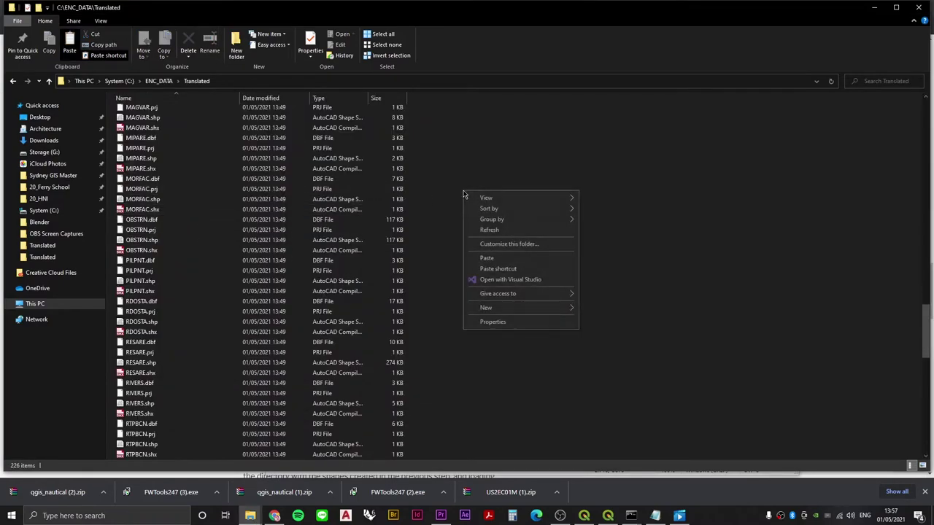
{"action": "left_click", "coordinate": [508, 262]}
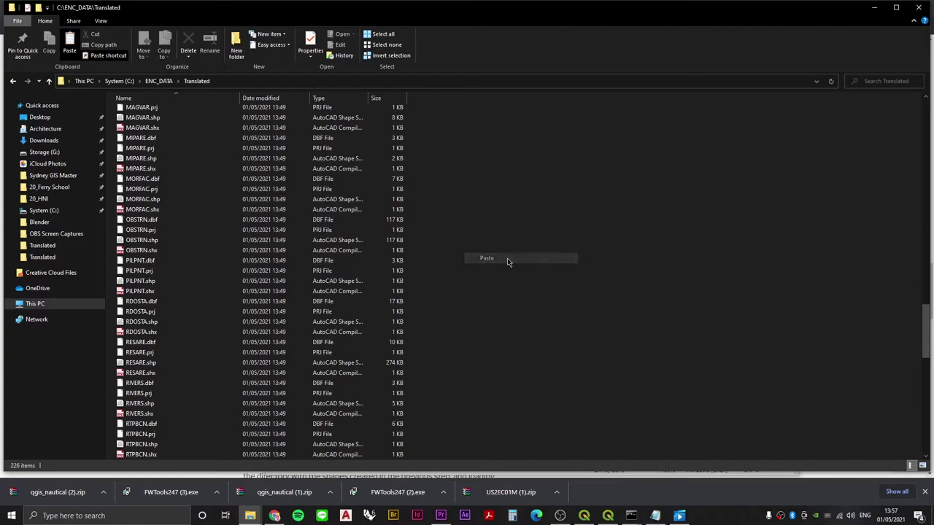
{"action": "scroll", "coordinate": [194, 293], "scroll_direction": "down", "scroll_amount": 6}
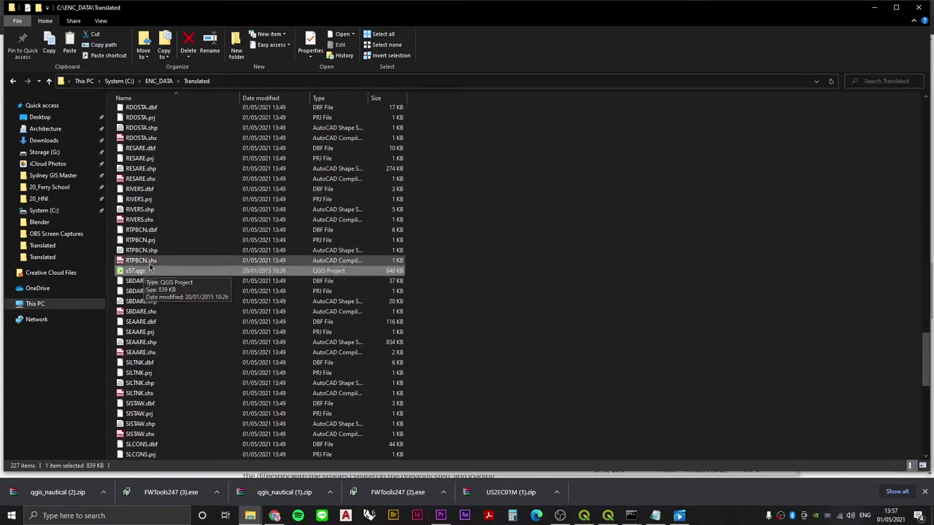
{"action": "key", "text": "alt+Tab"}
{"action": "key", "text": "alt+Tab"}
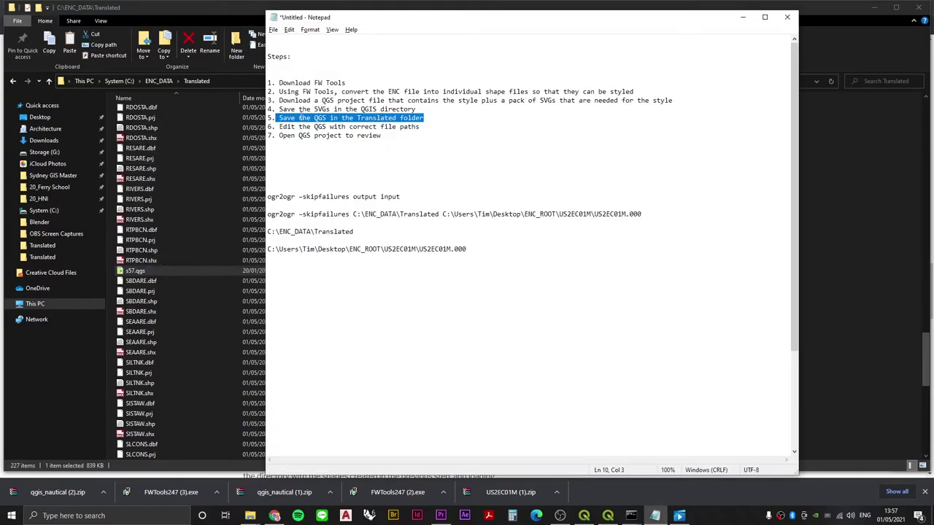
Mark step 6 about editing file paths in the notes, then show Open with options for s57.qgs
{"action": "left_click_drag", "start_coordinate": [277, 126], "coordinate": [428, 128]}
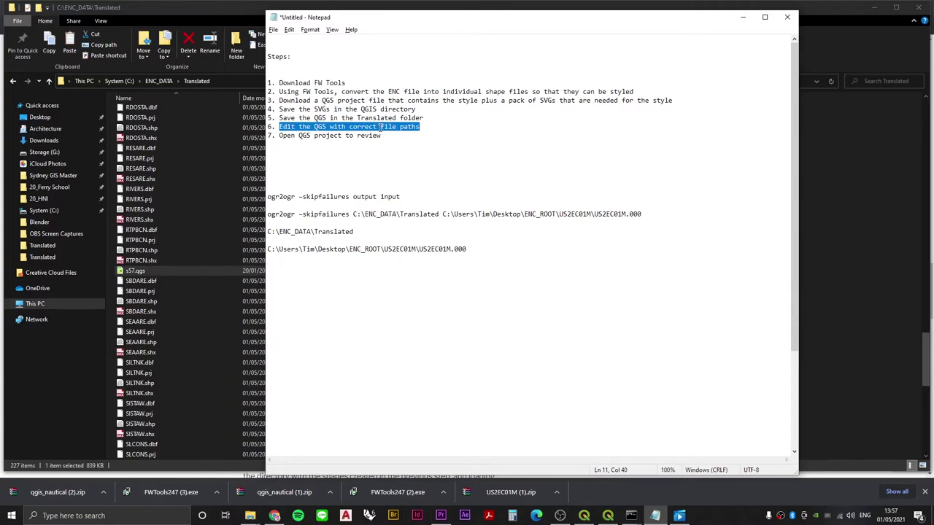
{"action": "left_click", "coordinate": [179, 213]}
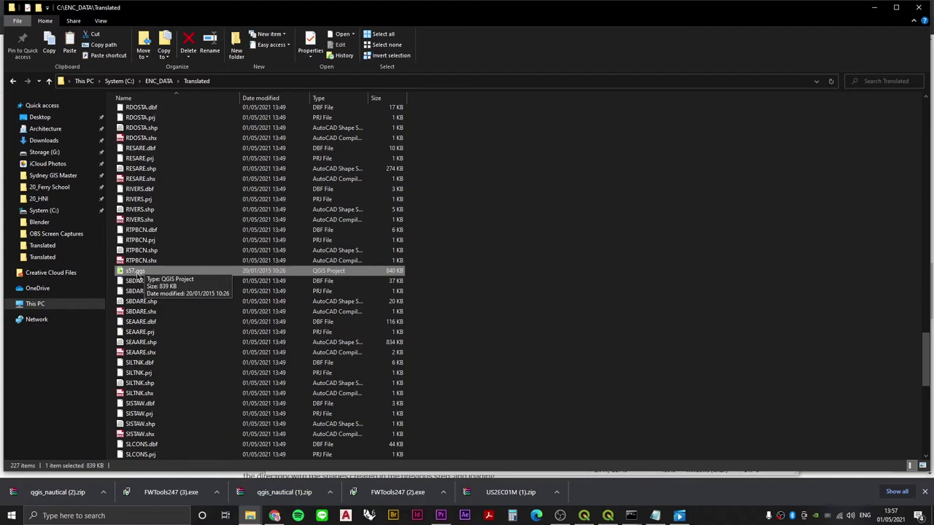
{"action": "right_click", "coordinate": [139, 273]}
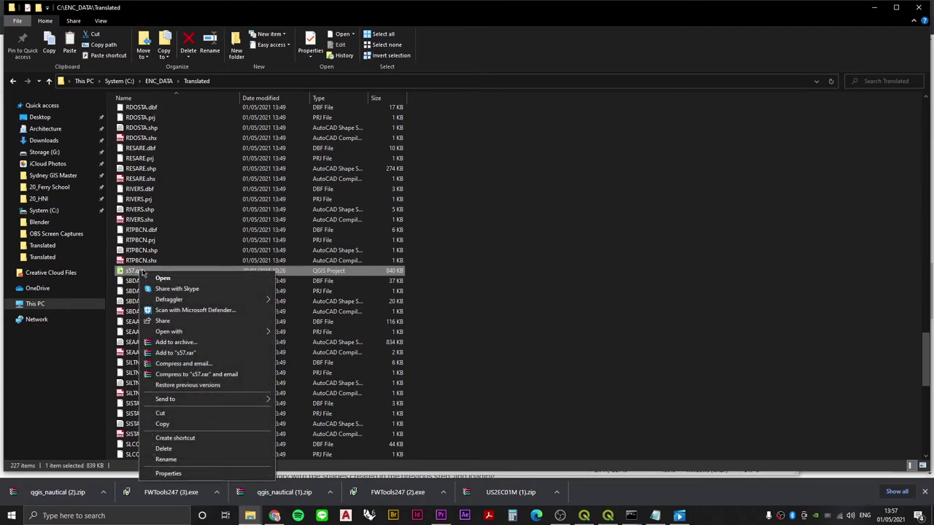
{"action": "mouse_move", "coordinate": [188, 335]}
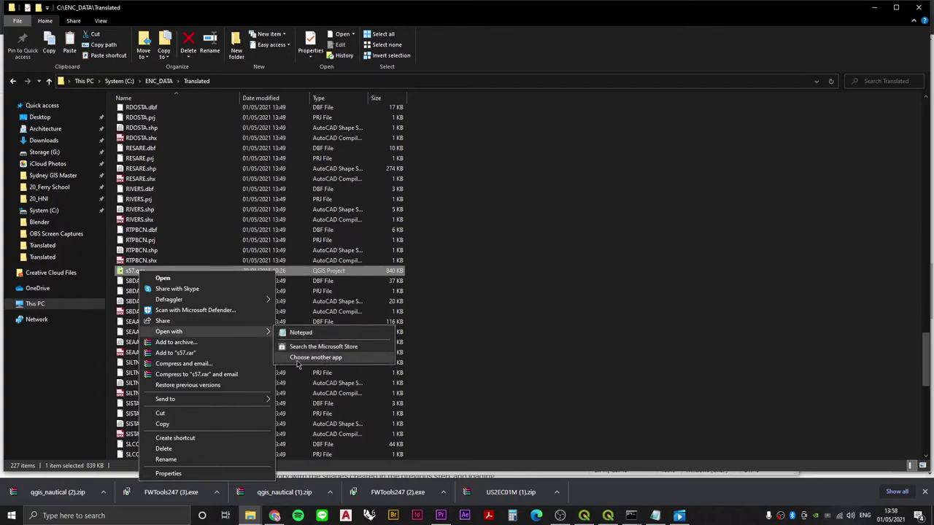
Open s57.qgs in Notepad and search for 'QGIS Brighton'
{"action": "left_click", "coordinate": [336, 334]}
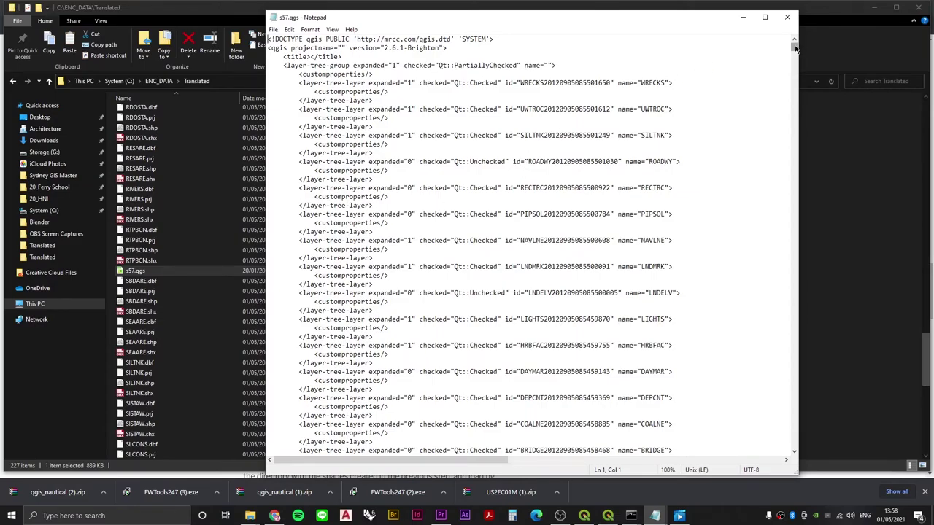
{"action": "mouse_move", "coordinate": [794, 48]}
{"action": "left_mouse_down"}
{"action": "mouse_move", "coordinate": [794, 70]}
{"action": "mouse_move", "coordinate": [795, 44]}
{"action": "left_mouse_up"}
{"action": "left_click", "coordinate": [397, 135]}
{"action": "key", "text": "ctrl+f"}
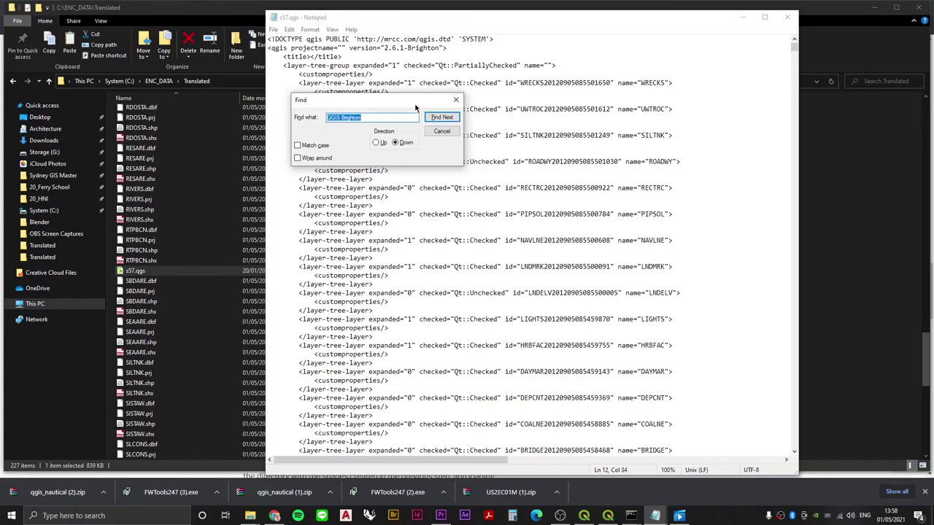
{"action": "key", "text": "BackSpace"}
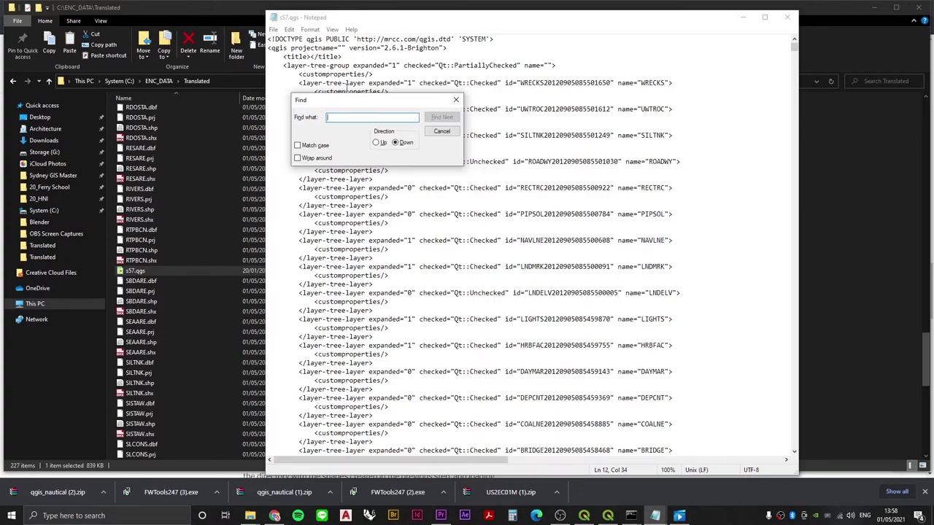
{"action": "type", "text": "QGIS "}
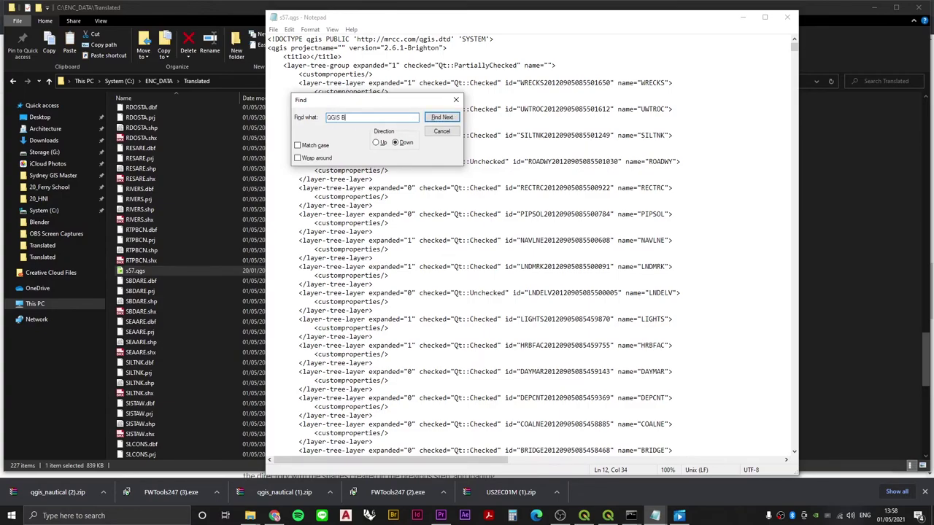
{"action": "type", "text": "Brighton"}
{"action": "key", "text": "Return"}
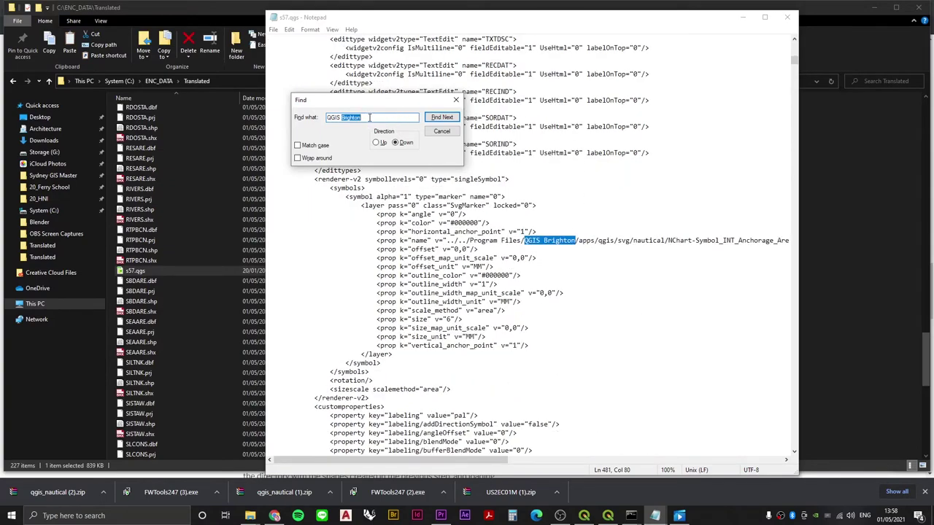
Select the 'QGIS Brighton' portion of the matching SVG symbol path
{"action": "left_click_drag", "start_coordinate": [370, 117], "coordinate": [308, 126]}
{"action": "left_click", "coordinate": [525, 241]}
{"action": "left_click_drag", "start_coordinate": [525, 241], "coordinate": [574, 244]}
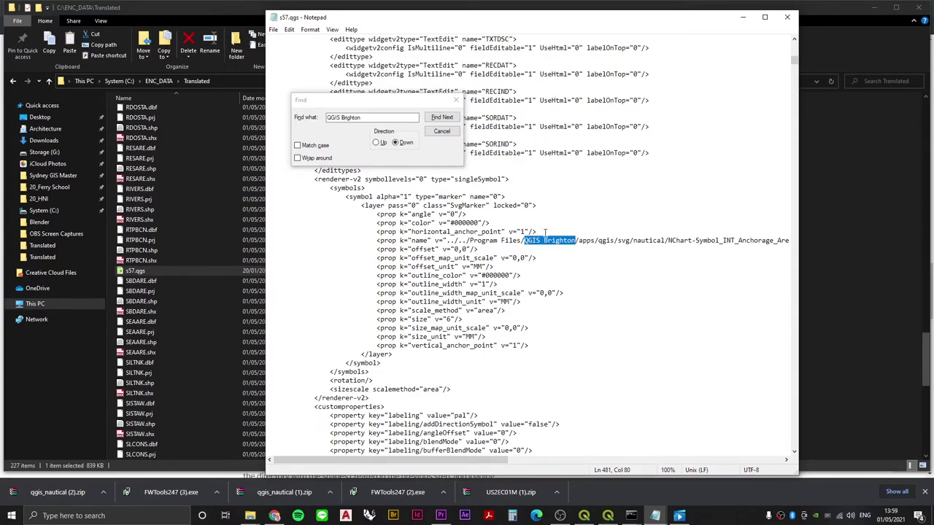
{"action": "left_click", "coordinate": [311, 122]}
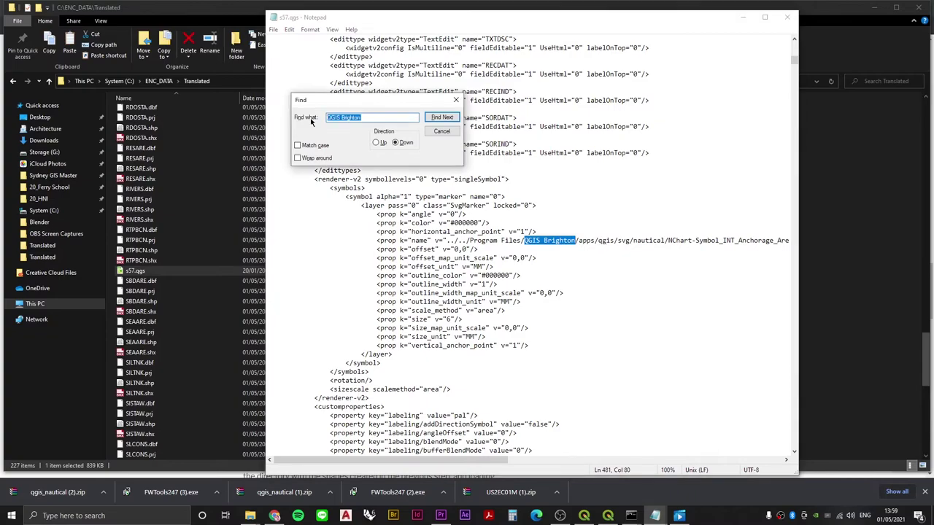
{"action": "left_click", "coordinate": [368, 118]}
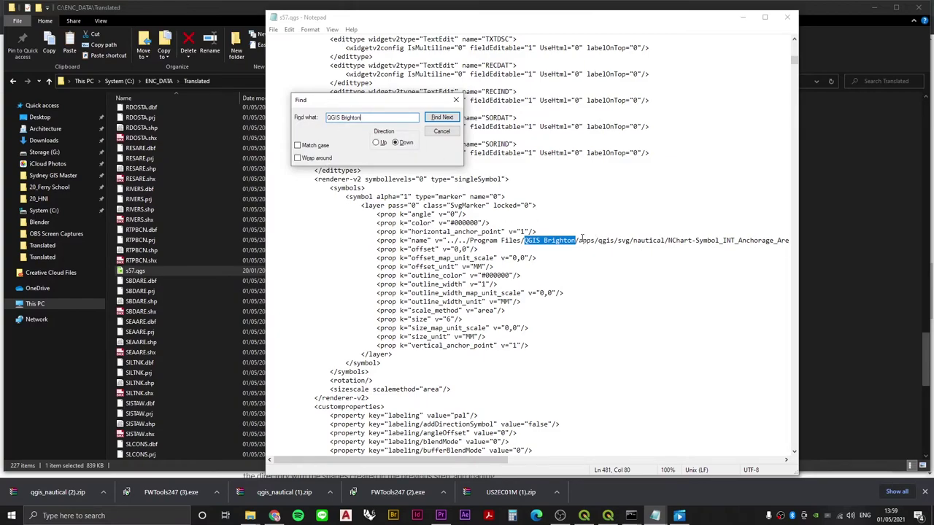
{"action": "left_click", "coordinate": [577, 241]}
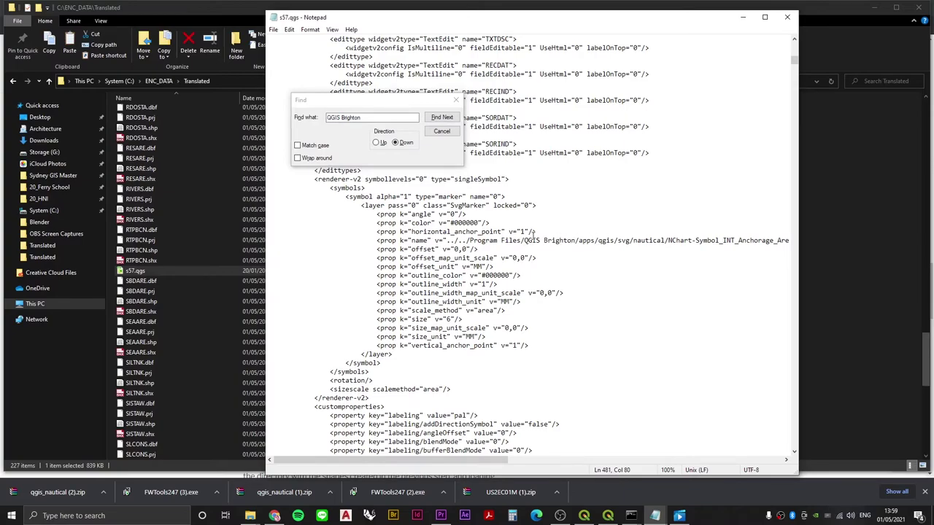
{"action": "left_click_drag", "start_coordinate": [525, 241], "coordinate": [615, 240]}
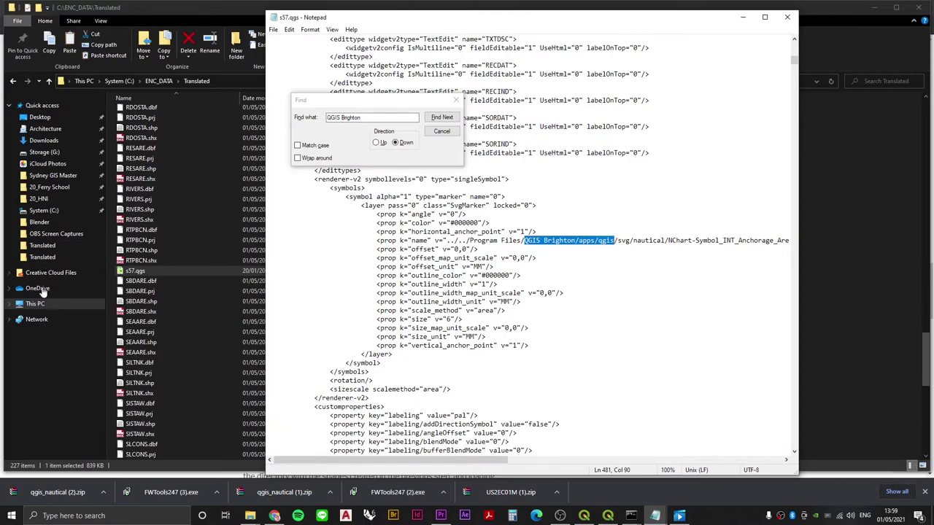
Check that C:\Program Files\QGIS 3.10\apps contains the qgis-ltr folder, then return to Notepad
{"action": "left_click", "coordinate": [64, 309]}
{"action": "left_click", "coordinate": [44, 211]}
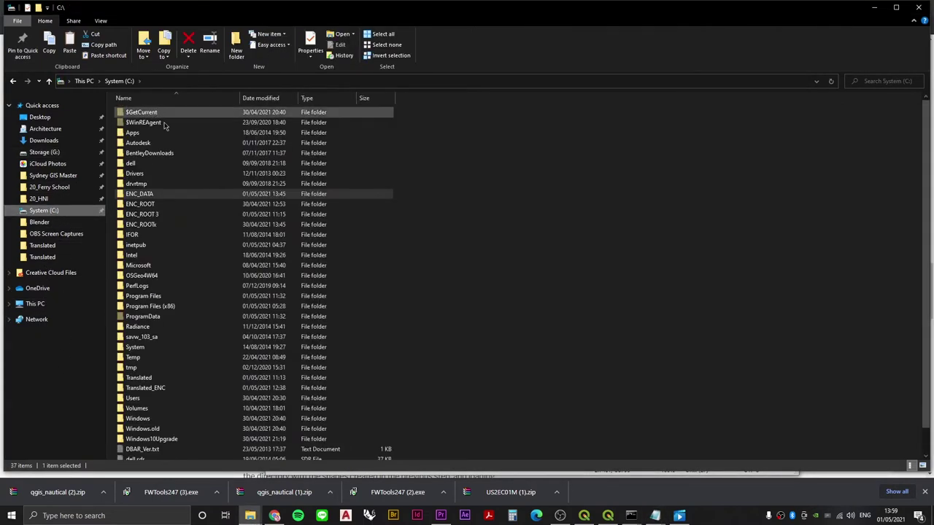
{"action": "double_click", "coordinate": [192, 296]}
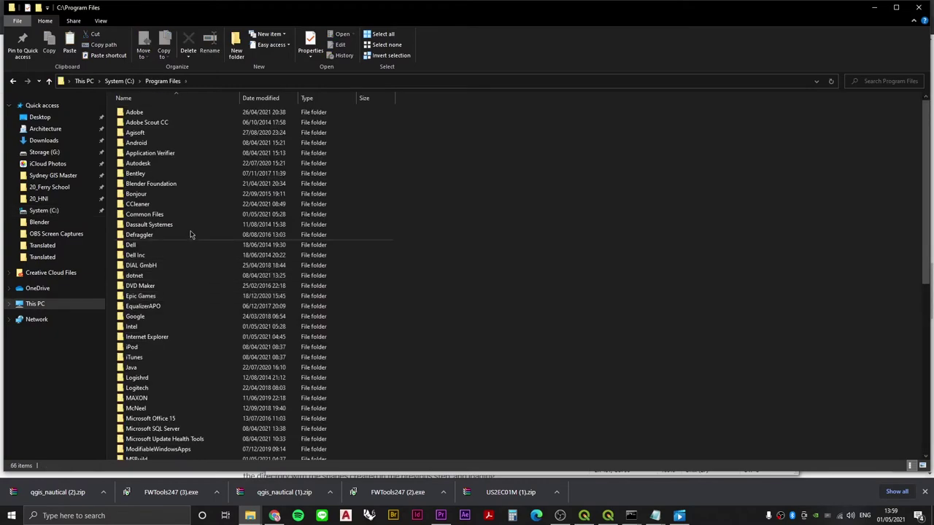
{"action": "scroll", "coordinate": [177, 375], "scroll_direction": "down", "scroll_amount": 10}
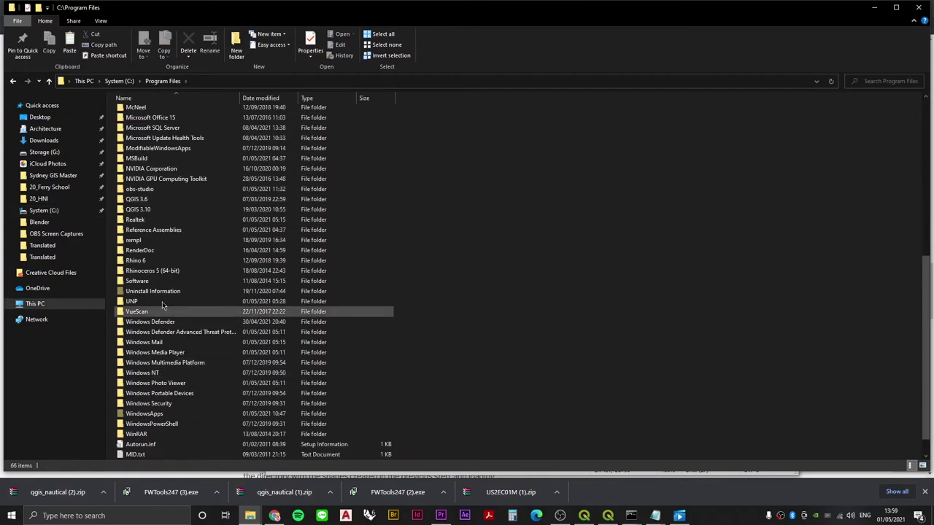
{"action": "double_click", "coordinate": [151, 211]}
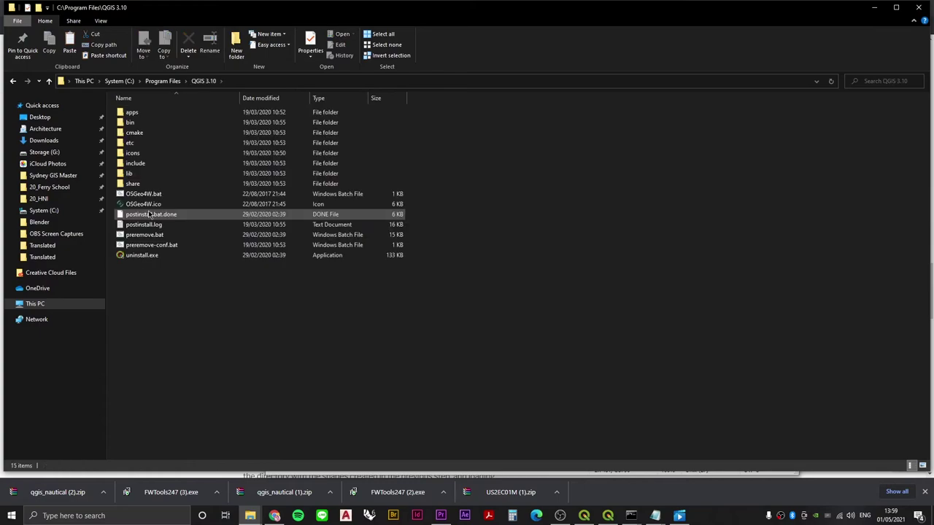
{"action": "left_click", "coordinate": [151, 115]}
{"action": "double_click", "coordinate": [151, 115]}
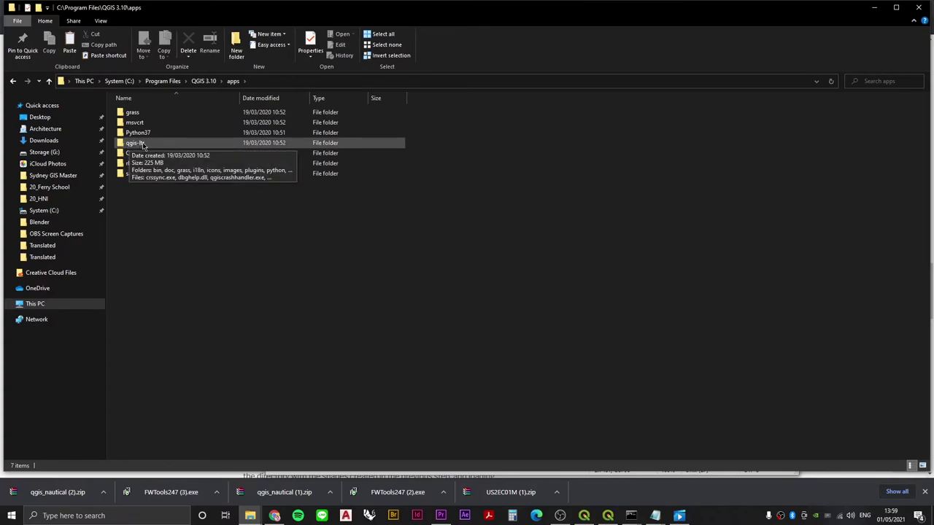
{"action": "key", "text": "alt+Tab"}
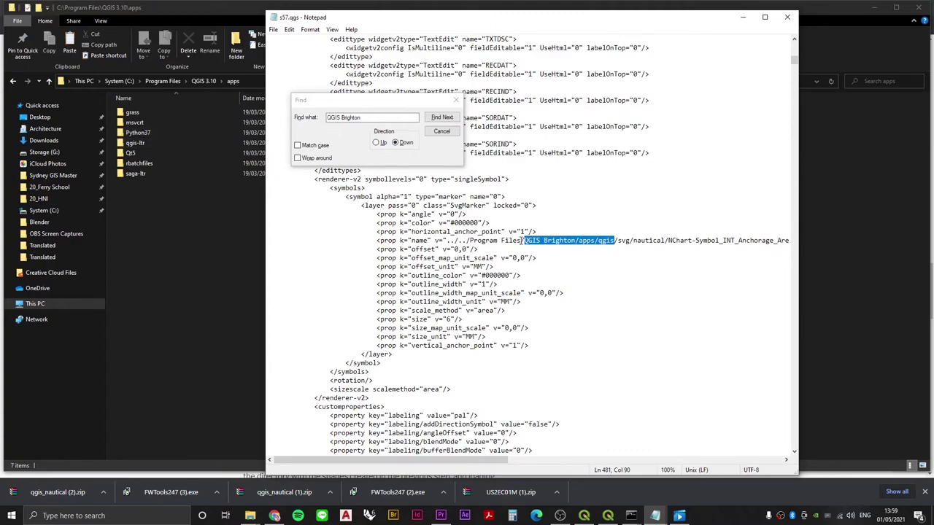
Close the search and bring up Notepad's Replace dialog
{"action": "left_click", "coordinate": [523, 241]}
{"action": "left_click_drag", "start_coordinate": [525, 241], "coordinate": [616, 240]}
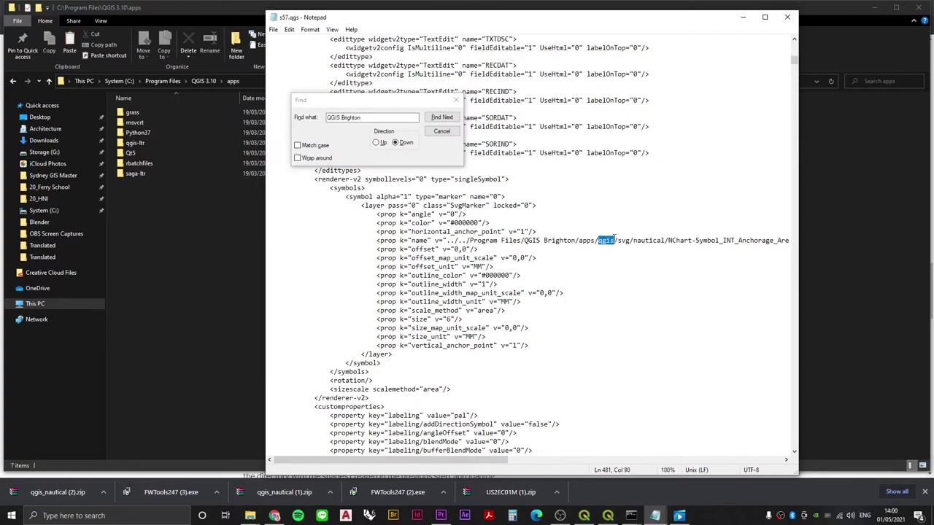
{"action": "left_click", "coordinate": [614, 240]}
{"action": "left_click", "coordinate": [606, 241]}
{"action": "left_click", "coordinate": [441, 131]}
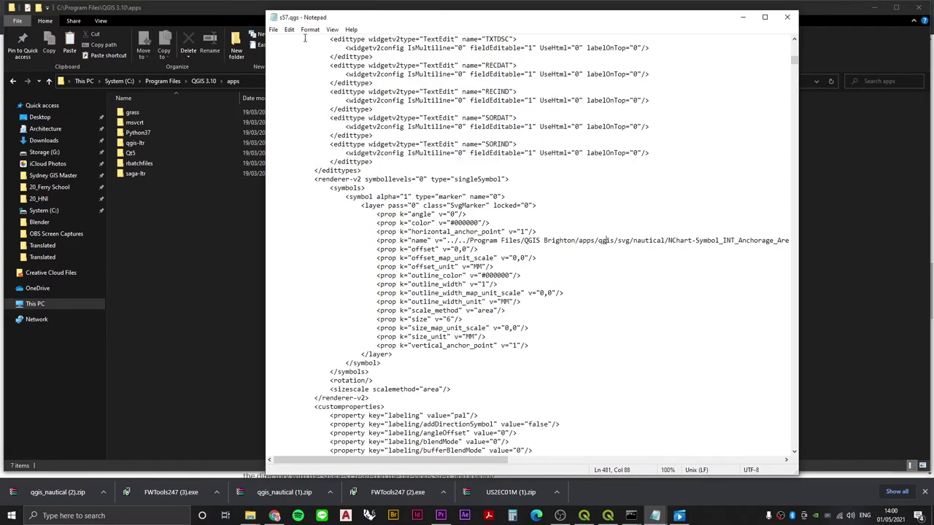
{"action": "left_click", "coordinate": [289, 30]}
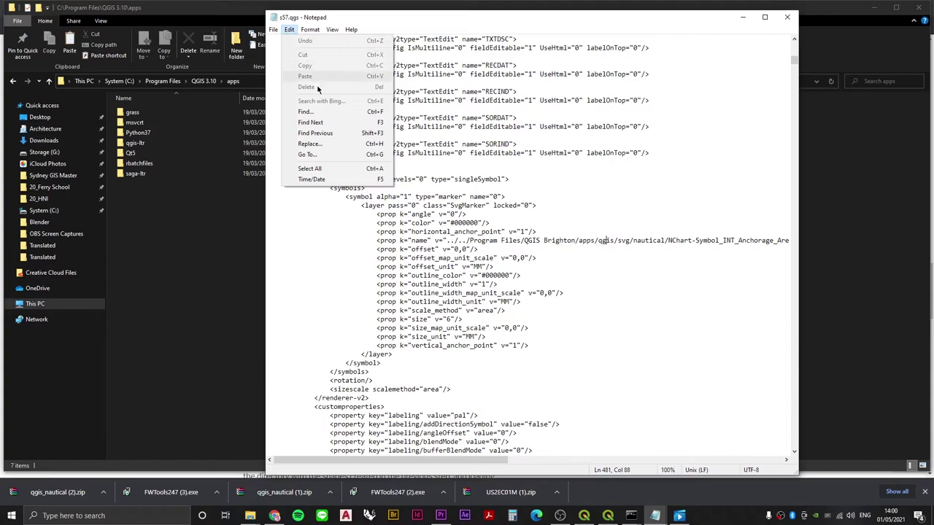
{"action": "left_click", "coordinate": [310, 144]}
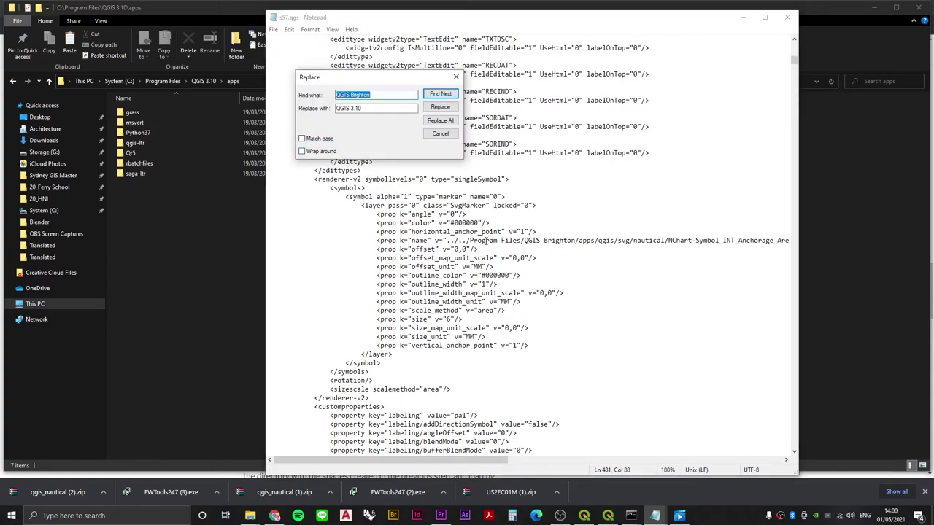
Set Find to 'QGIS Brighton/apps/qgis/' and Replace with 'QGIS 3.10/apps/qgis-ltr/'
{"action": "left_click_drag", "start_coordinate": [523, 240], "coordinate": [616, 239]}
{"action": "key", "text": "ctrl+c"}
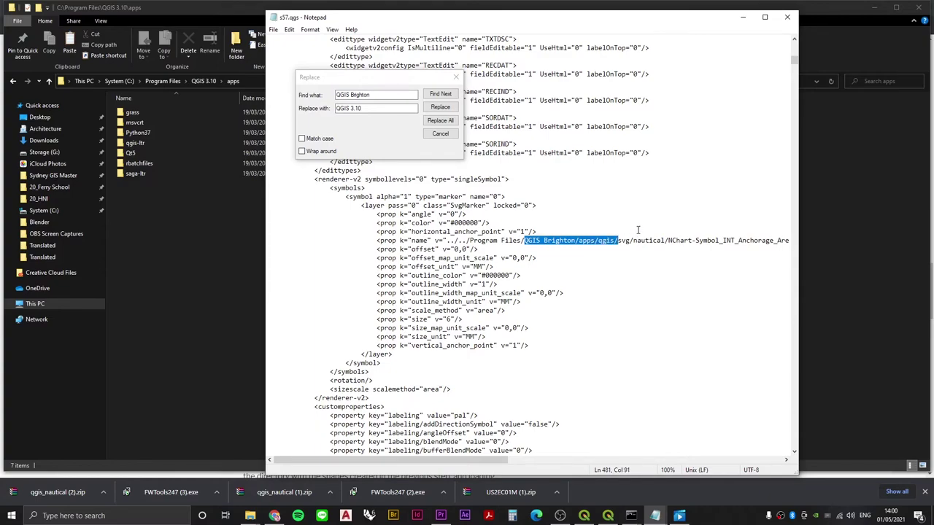
{"action": "right_click", "coordinate": [558, 243]}
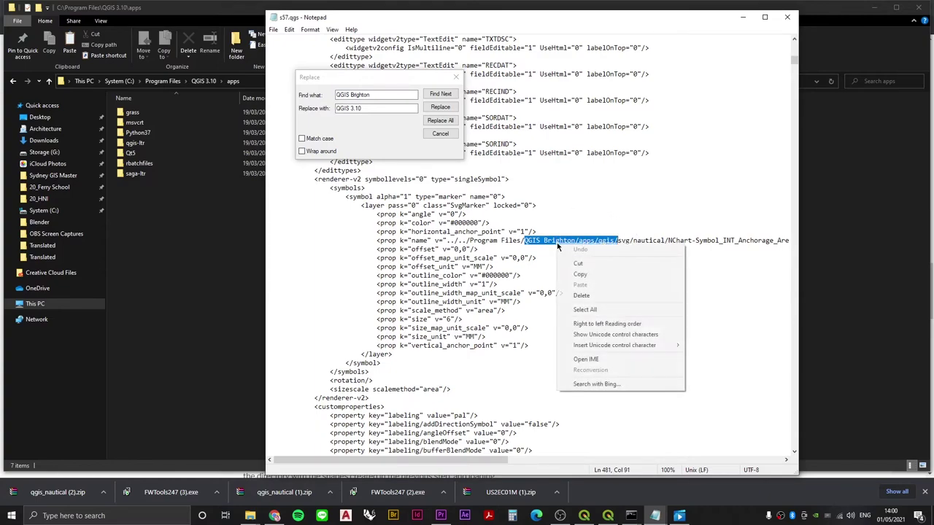
{"action": "left_click", "coordinate": [580, 275]}
{"action": "left_click", "coordinate": [322, 77]}
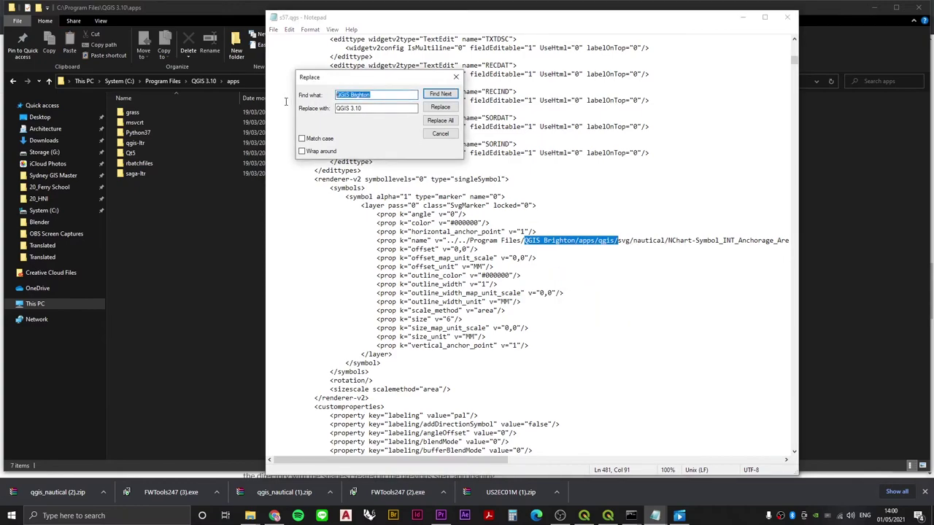
{"action": "key", "text": "ctrl+v"}
{"action": "key", "text": "Tab"}
{"action": "left_click", "coordinate": [374, 108]}
{"action": "left_click_drag", "start_coordinate": [359, 108], "coordinate": [305, 109]}
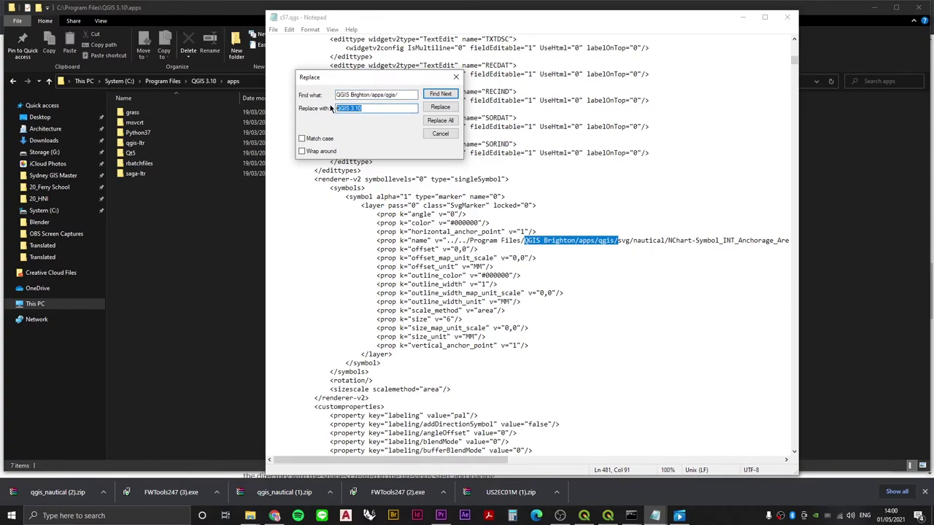
{"action": "type", "text": "QGIS"}
{"action": "left_click_drag", "start_coordinate": [404, 104], "coordinate": [319, 106]}
Replace every 'QGIS Brighton/apps/qgis/' path with 'QGIS 3.10/apps/qgis-ltr/'
{"action": "left_click_drag", "start_coordinate": [446, 241], "coordinate": [642, 246]}
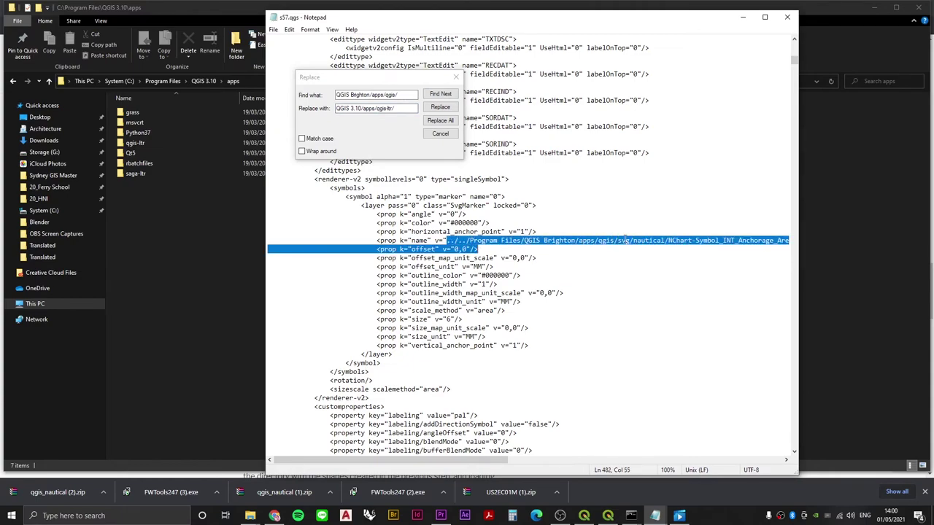
{"action": "left_click", "coordinate": [626, 240]}
{"action": "left_click_drag", "start_coordinate": [568, 246], "coordinate": [667, 240]}
{"action": "left_click", "coordinate": [621, 254]}
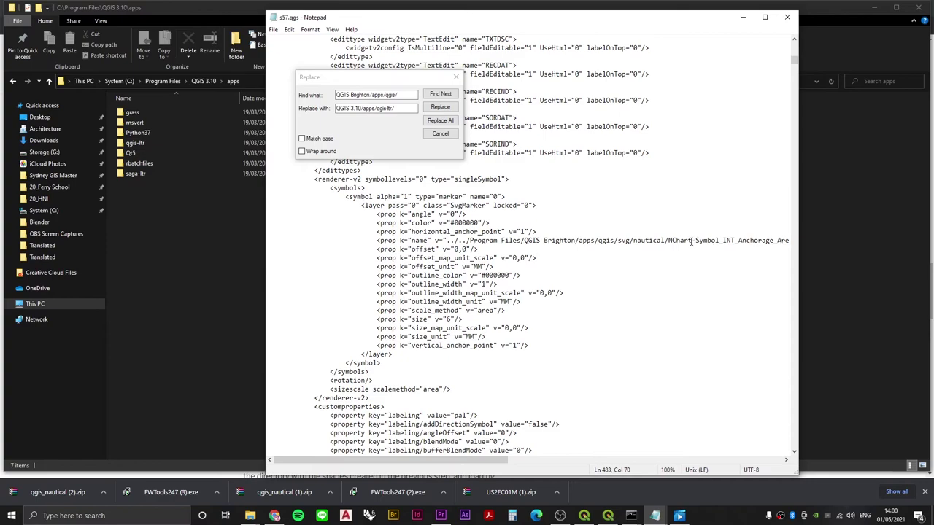
{"action": "left_click", "coordinate": [443, 123]}
{"action": "left_click", "coordinate": [441, 121]}
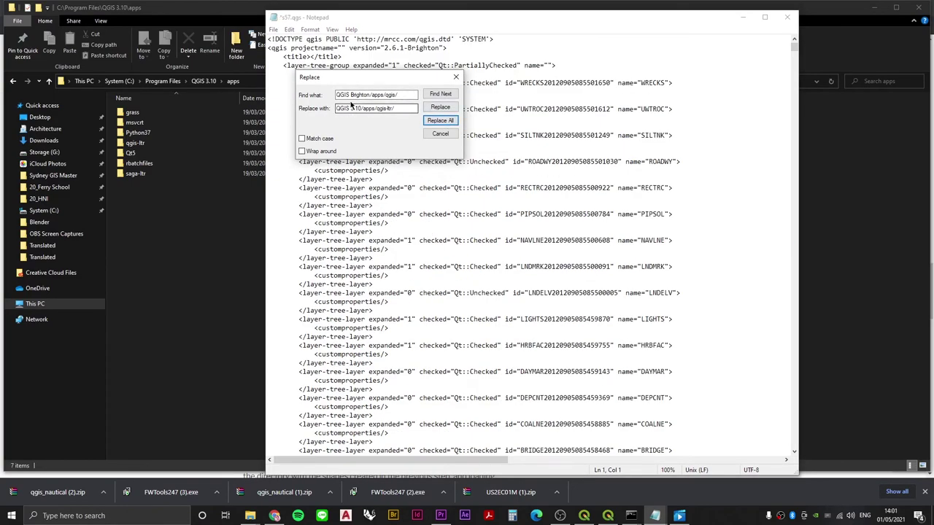
{"action": "left_click_drag", "start_coordinate": [353, 108], "coordinate": [320, 111]}
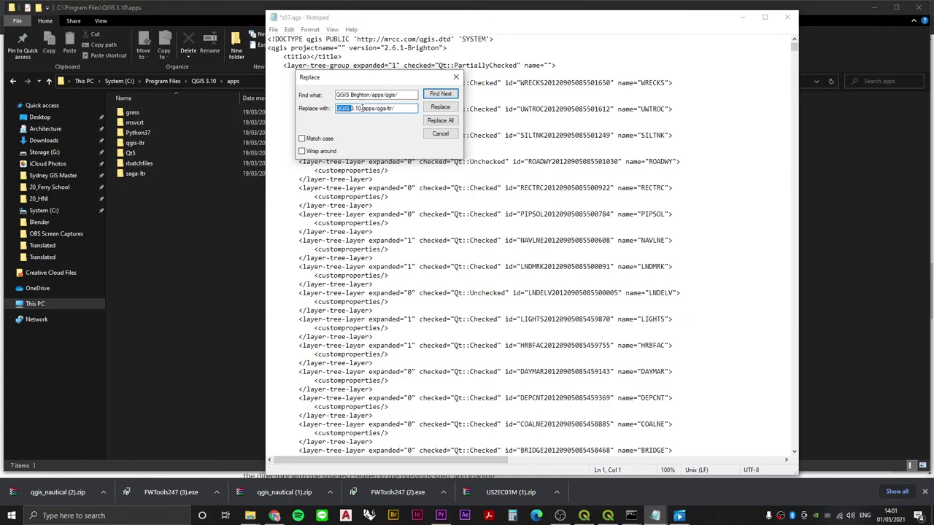
{"action": "left_click", "coordinate": [362, 108]}
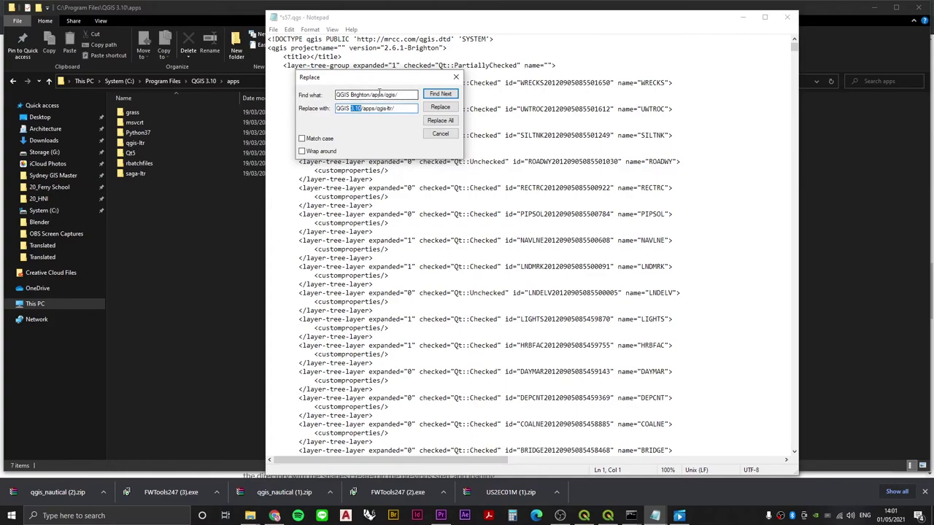
{"action": "left_click", "coordinate": [337, 109]}
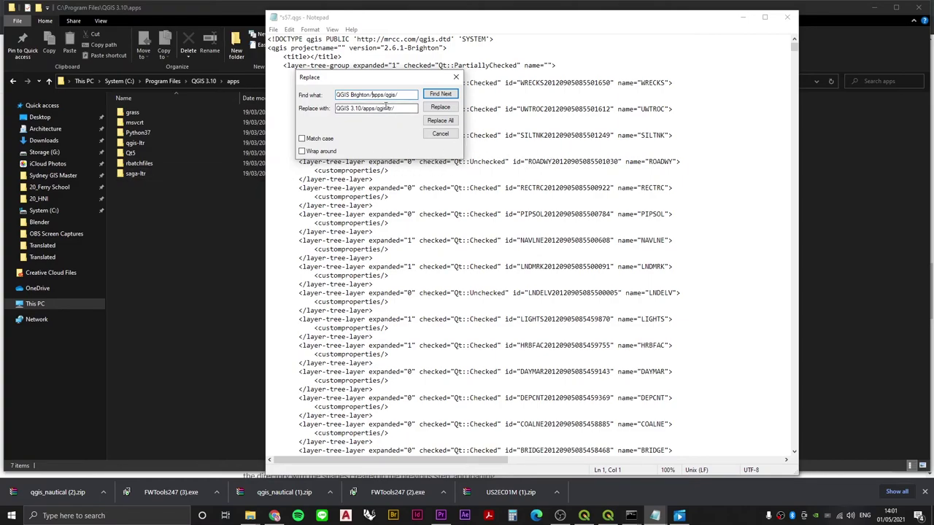
{"action": "left_click_drag", "start_coordinate": [384, 95], "coordinate": [398, 95]}
{"action": "left_click", "coordinate": [456, 77]}
Save the edited s57.qgs and close Notepad
{"action": "left_click", "coordinate": [274, 30]}
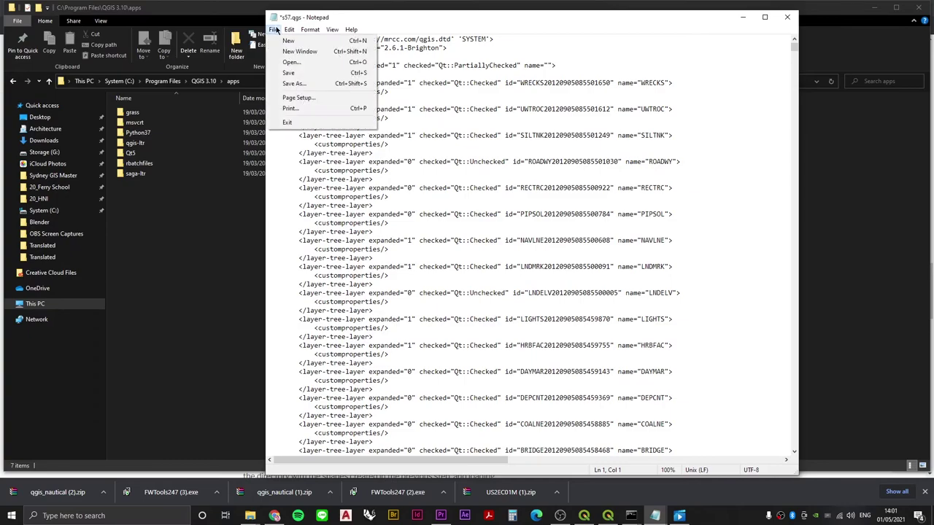
{"action": "left_click", "coordinate": [289, 72]}
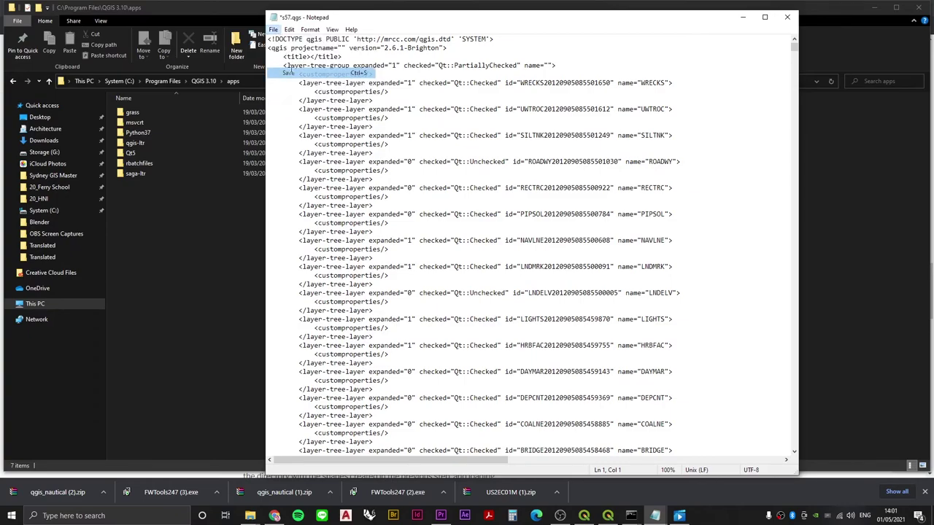
{"action": "left_click", "coordinate": [787, 17]}
{"action": "key", "text": "alt+Tab"}
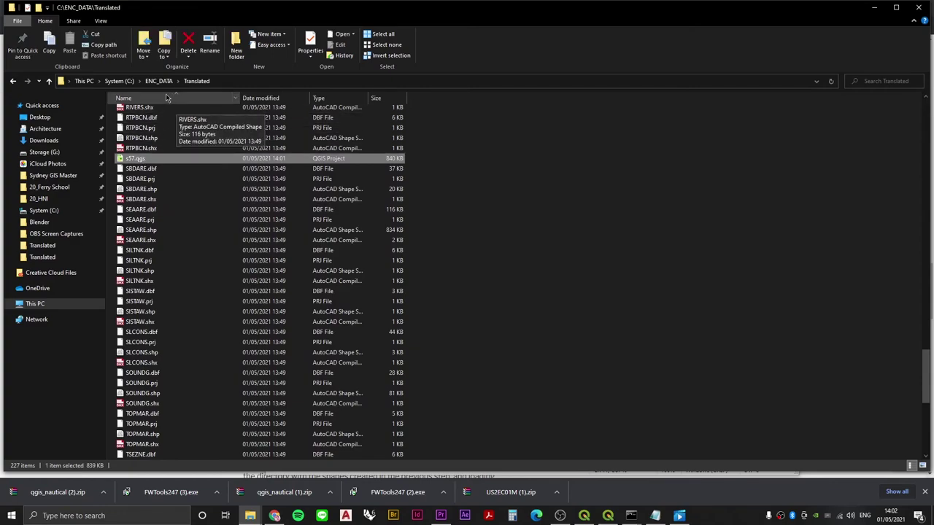
Navigate back to C:\ENC_DATA\Translated and scroll to the s57.qgs project
{"action": "left_click", "coordinate": [117, 84]}
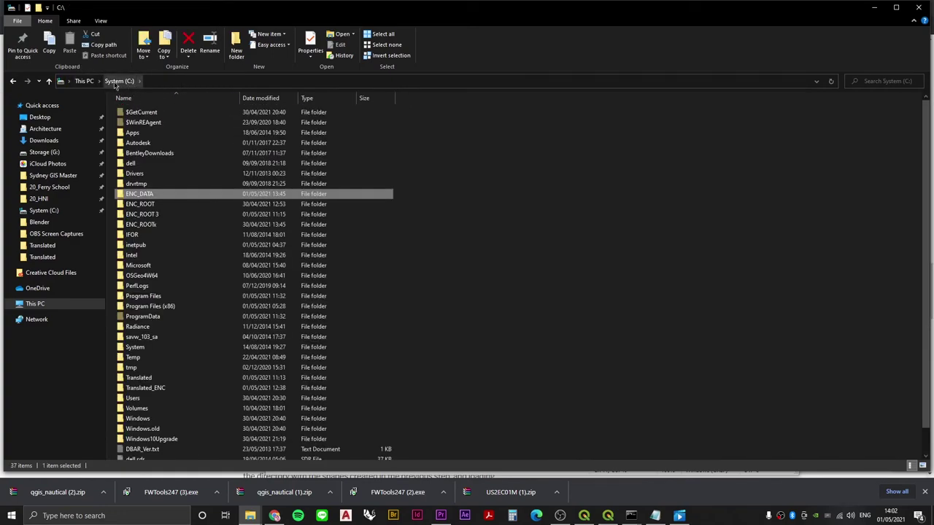
{"action": "double_click", "coordinate": [141, 196]}
{"action": "left_click", "coordinate": [145, 115]}
{"action": "double_click", "coordinate": [138, 117]}
{"action": "scroll", "coordinate": [184, 292], "scroll_direction": "down", "scroll_amount": 20}
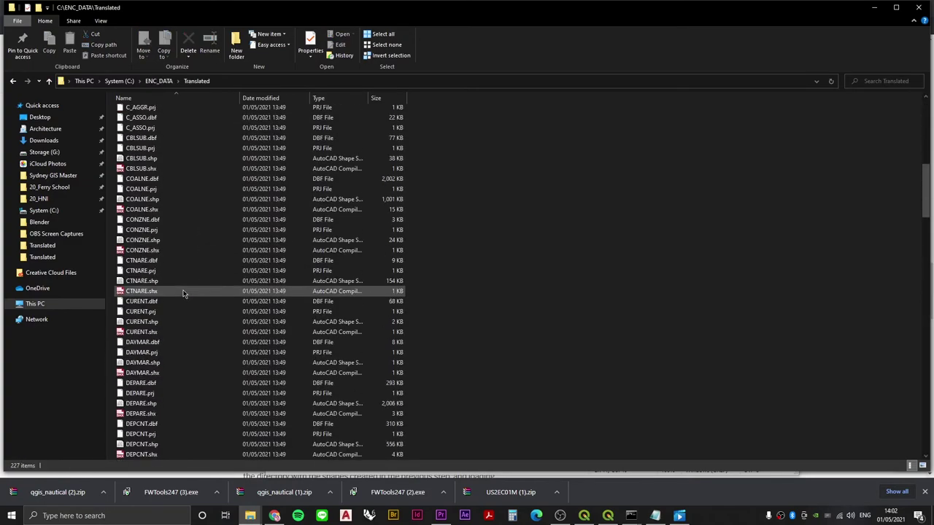
{"action": "scroll", "coordinate": [183, 292], "scroll_direction": "down", "scroll_amount": 20}
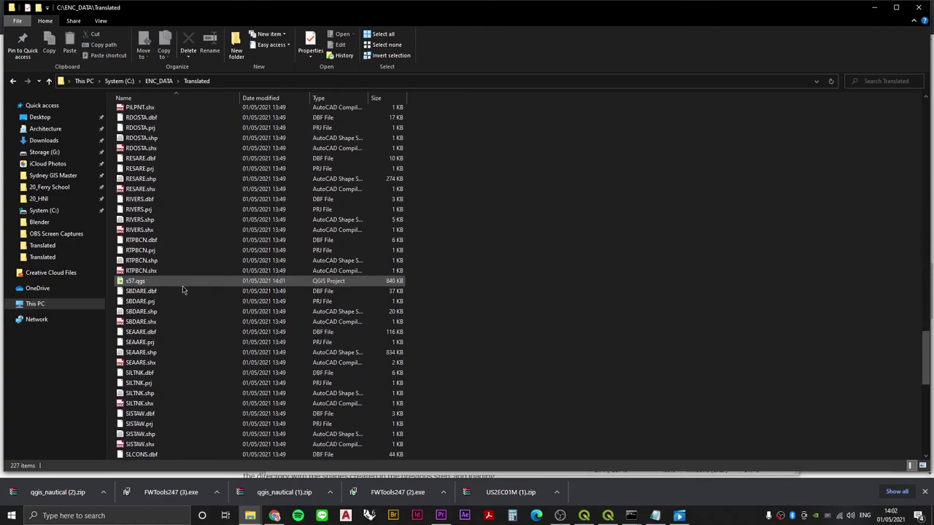
Open s57.qgs with qgis-ltr-bin.exe so it launches in QGIS 3.10
{"action": "left_click", "coordinate": [137, 283]}
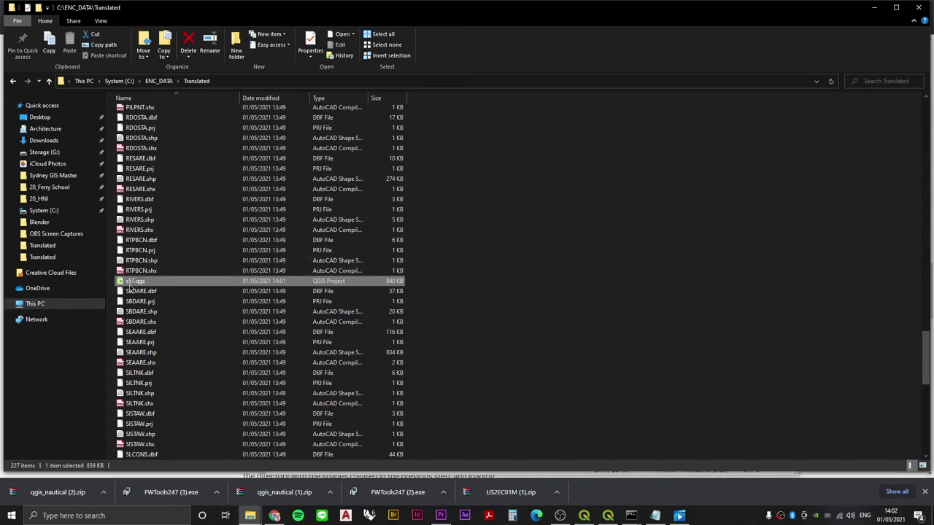
{"action": "right_click", "coordinate": [136, 284]}
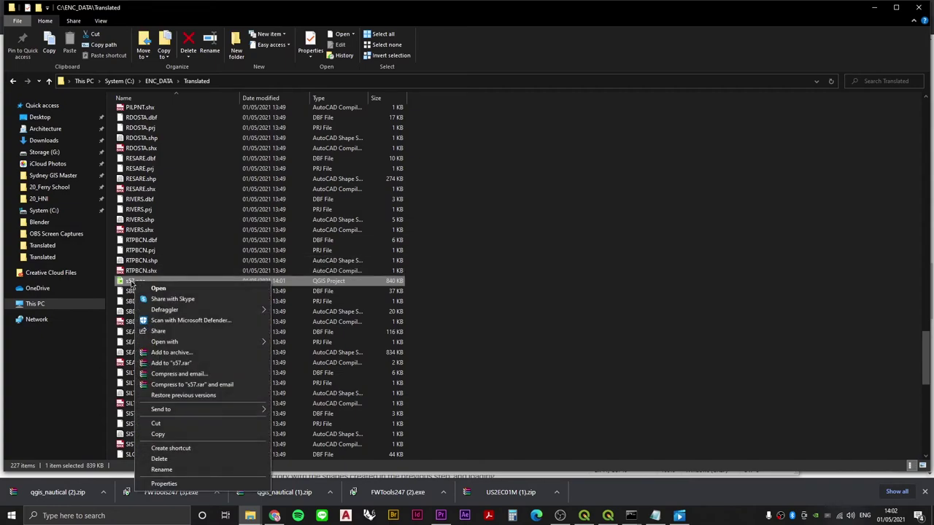
{"action": "mouse_move", "coordinate": [216, 342]}
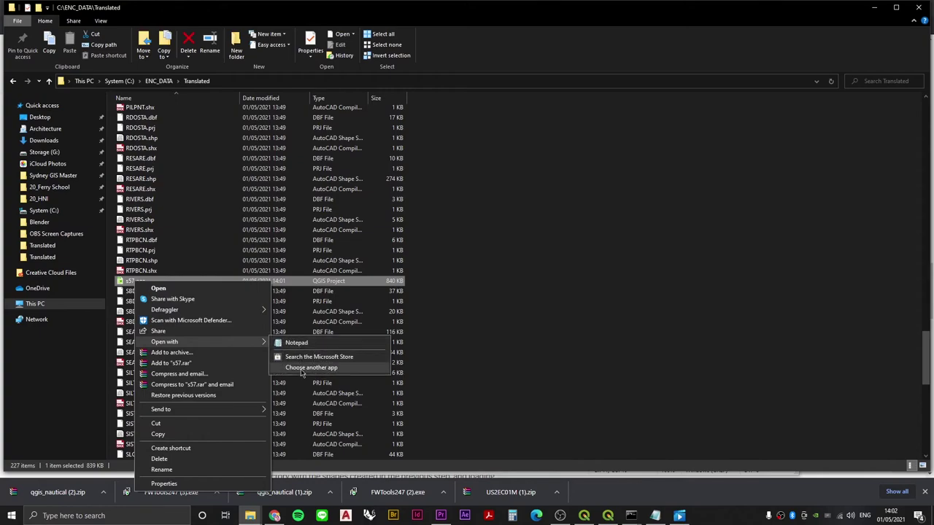
{"action": "left_click", "coordinate": [301, 369]}
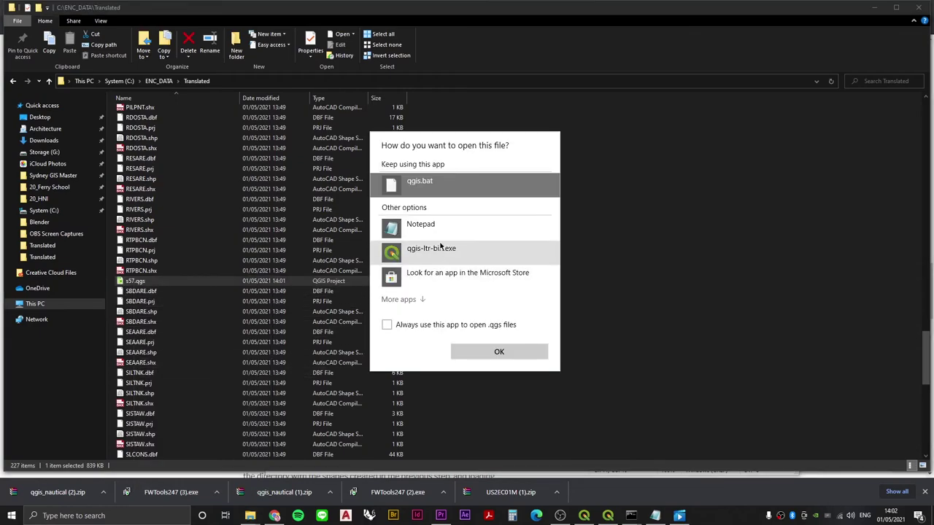
{"action": "left_click", "coordinate": [436, 249]}
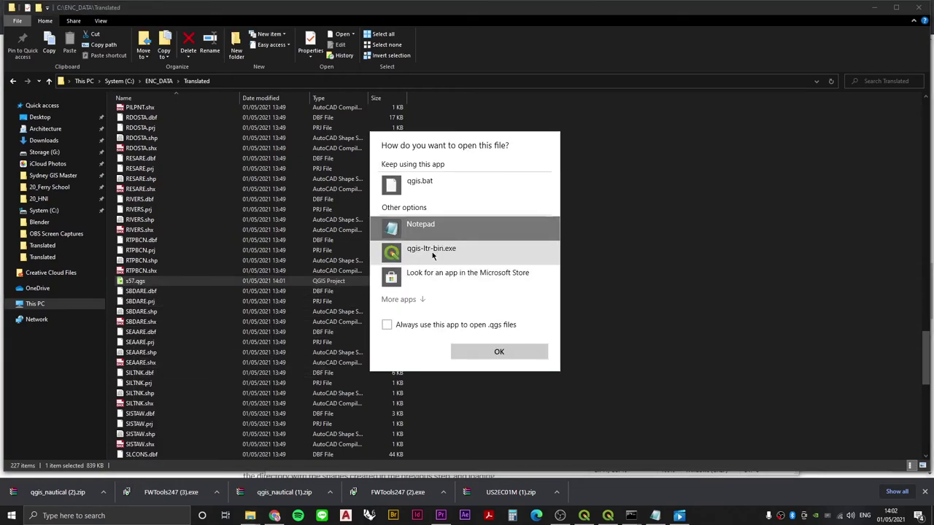
{"action": "left_click", "coordinate": [493, 352]}
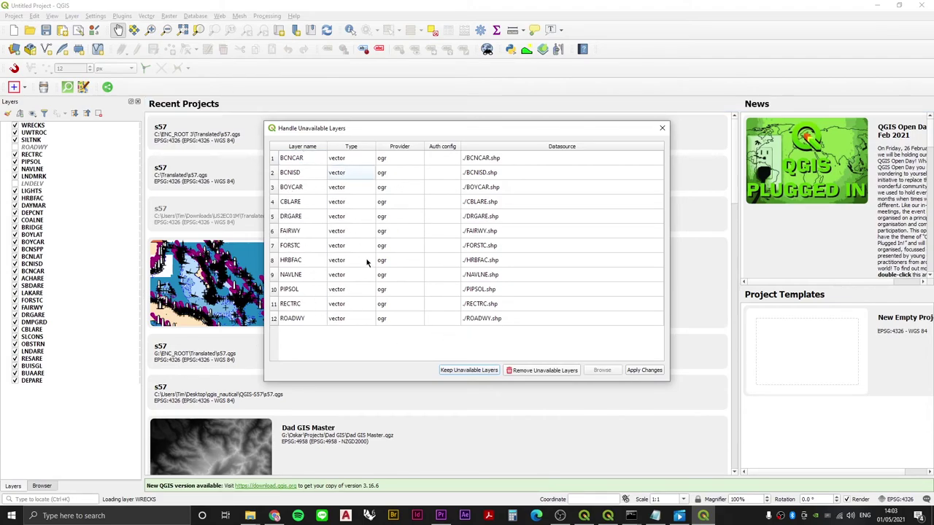
Keep the 12 unavailable layers and let the s57 project finish loading
{"action": "left_click", "coordinate": [469, 370]}
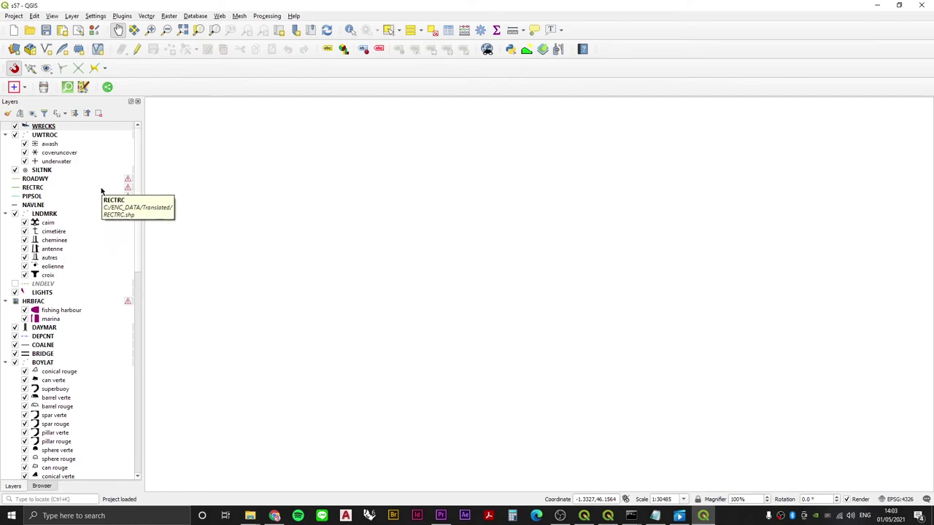
Zoom the map to the WRECKS layer extent and pan north-west onto the coastline
{"action": "left_click", "coordinate": [51, 128]}
{"action": "right_click", "coordinate": [51, 129]}
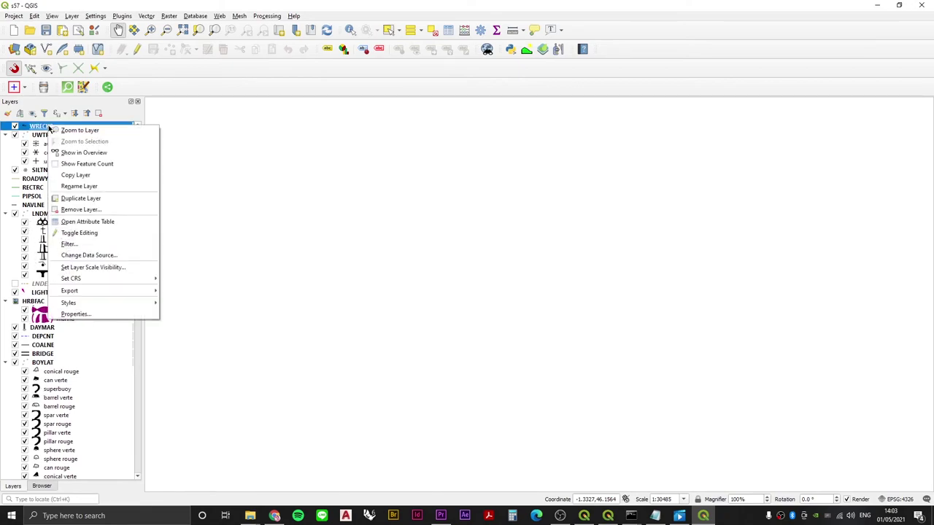
{"action": "left_click", "coordinate": [81, 131]}
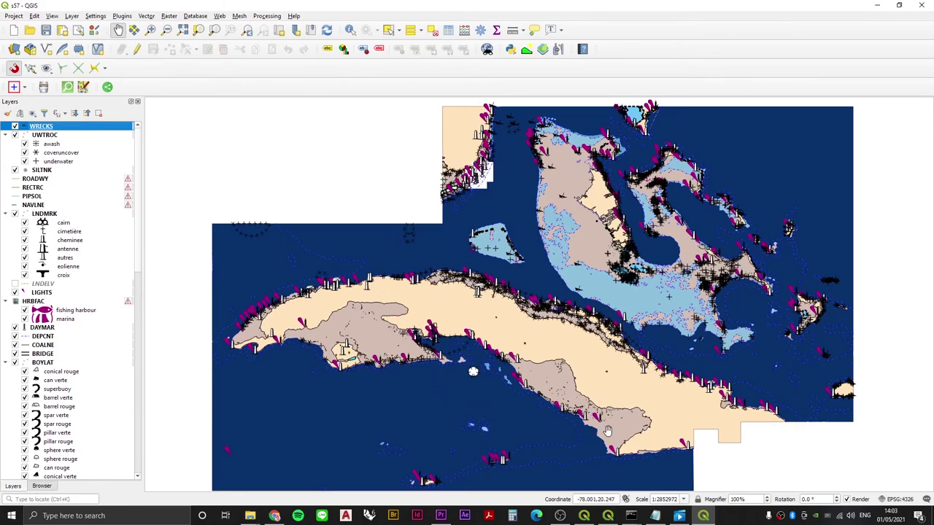
{"action": "scroll", "coordinate": [547, 299], "scroll_direction": "up", "scroll_amount": 2}
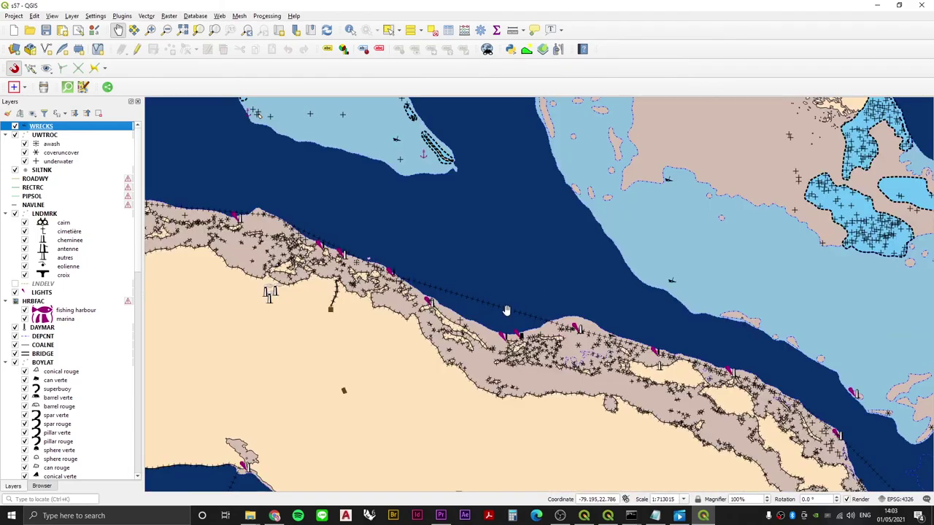
{"action": "scroll", "coordinate": [453, 219], "scroll_direction": "up", "scroll_amount": 2}
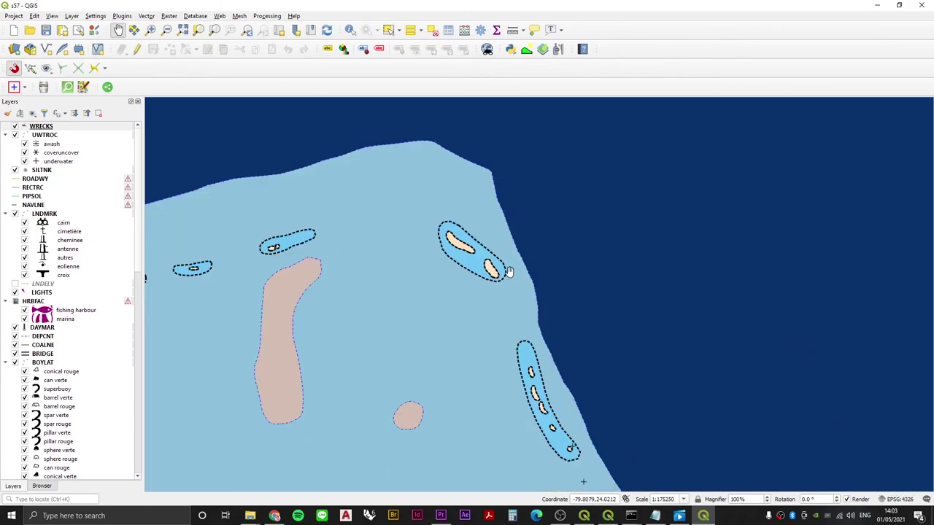
{"action": "key", "text": "Up"}
{"action": "key", "text": "Left"}
{"action": "key", "text": "Up"}
{"action": "key", "text": "Left"}
{"action": "key", "text": "Up"}
{"action": "key", "text": "Up"}
{"action": "key", "text": "Left"}
{"action": "left_click_drag", "start_coordinate": [348, 208], "coordinate": [496, 290]}
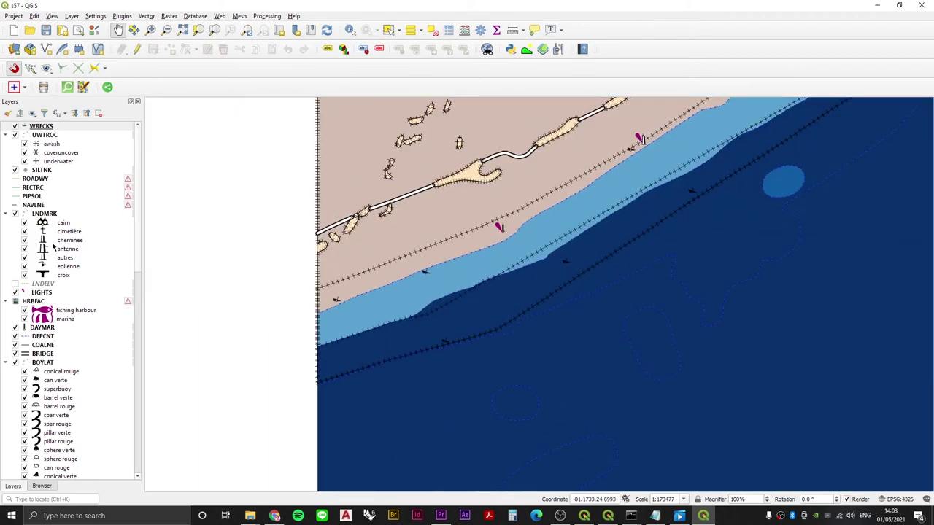
Inspect the Cuban and Bahamas coast close up, panning east and south past the lighthouse island
{"action": "scroll", "coordinate": [73, 168], "scroll_direction": "down", "scroll_amount": 5}
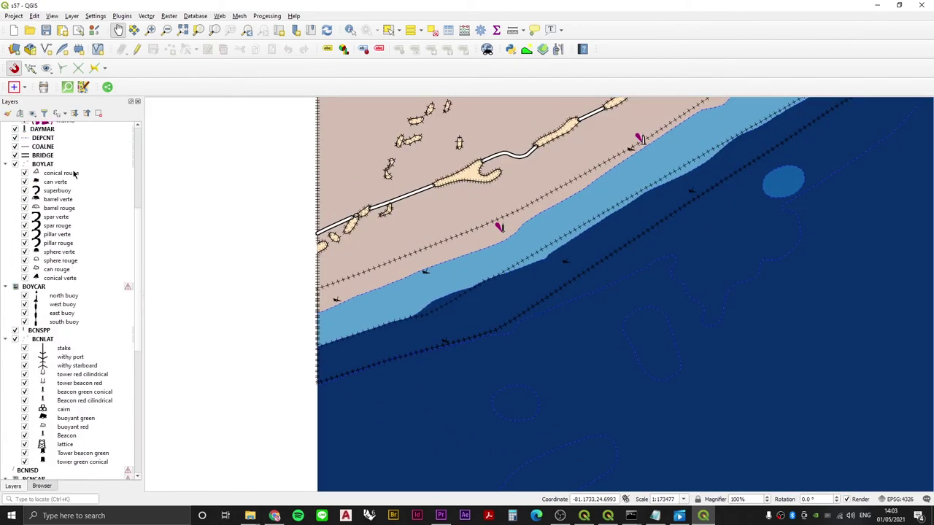
{"action": "scroll", "coordinate": [73, 255], "scroll_direction": "up", "scroll_amount": 5}
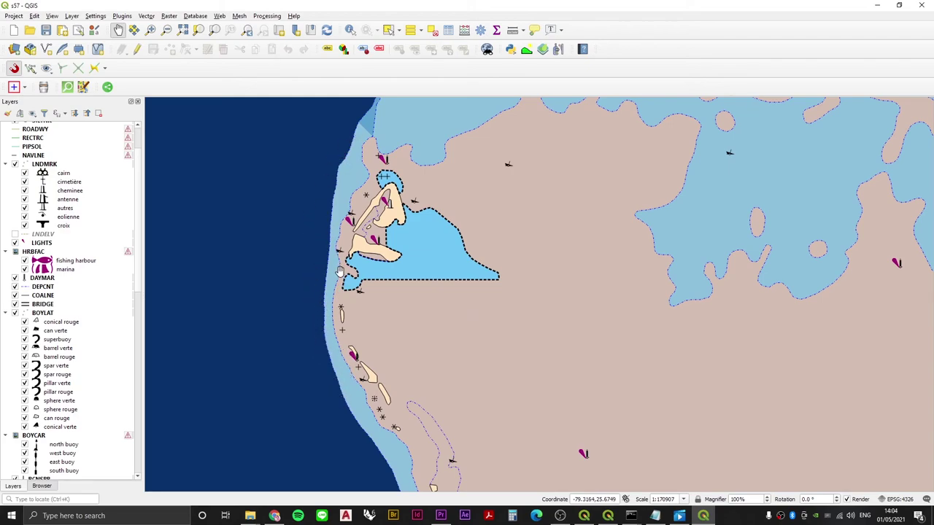
{"action": "scroll", "coordinate": [351, 266], "scroll_direction": "down", "scroll_amount": 1}
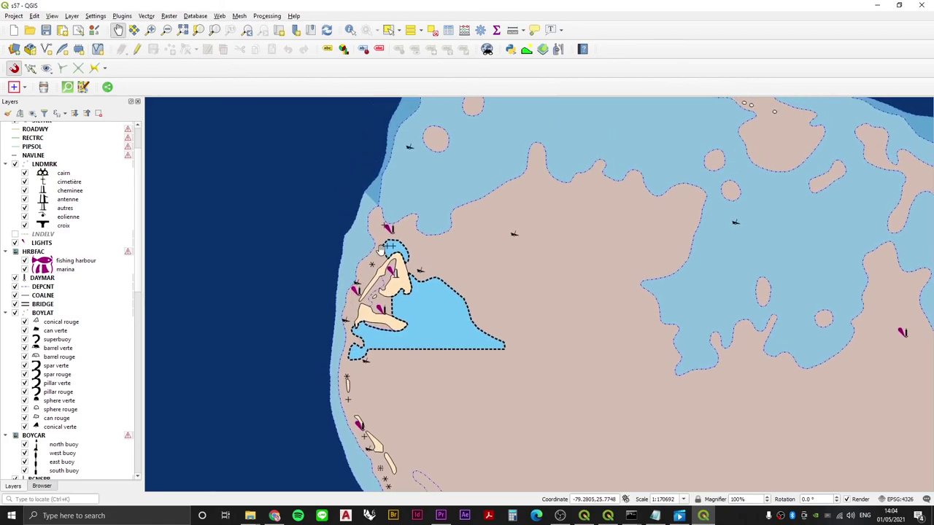
{"action": "scroll", "coordinate": [435, 201], "scroll_direction": "up", "scroll_amount": 3}
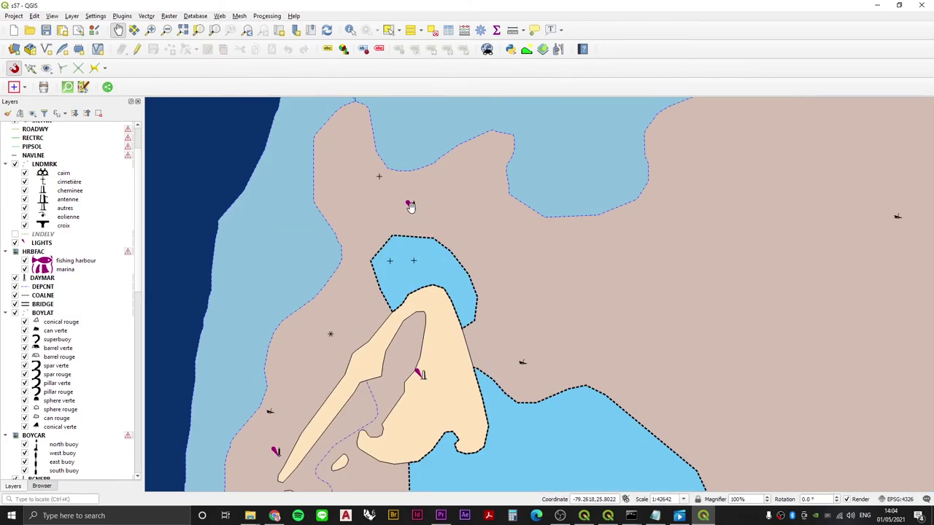
{"action": "scroll", "coordinate": [344, 280], "scroll_direction": "up", "scroll_amount": 2}
{"action": "scroll", "coordinate": [360, 282], "scroll_direction": "down", "scroll_amount": 3}
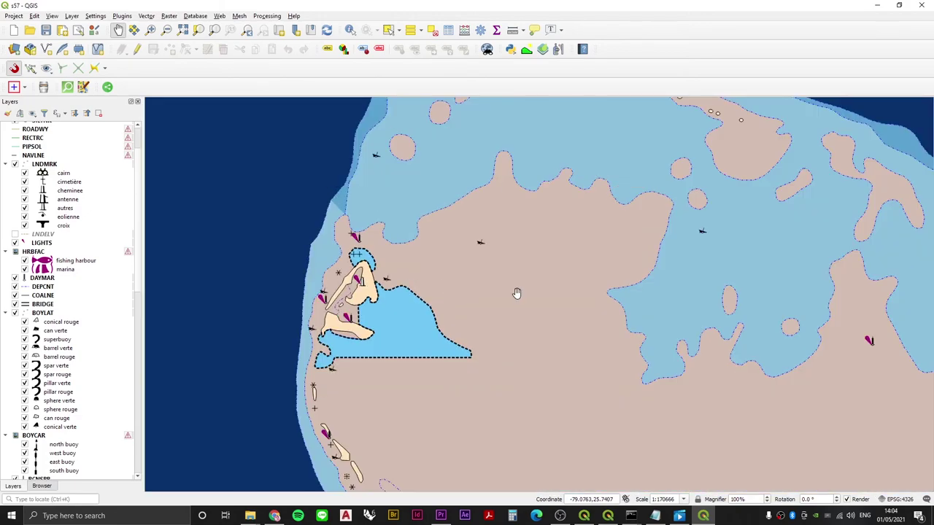
{"action": "scroll", "coordinate": [413, 254], "scroll_direction": "down", "scroll_amount": 1}
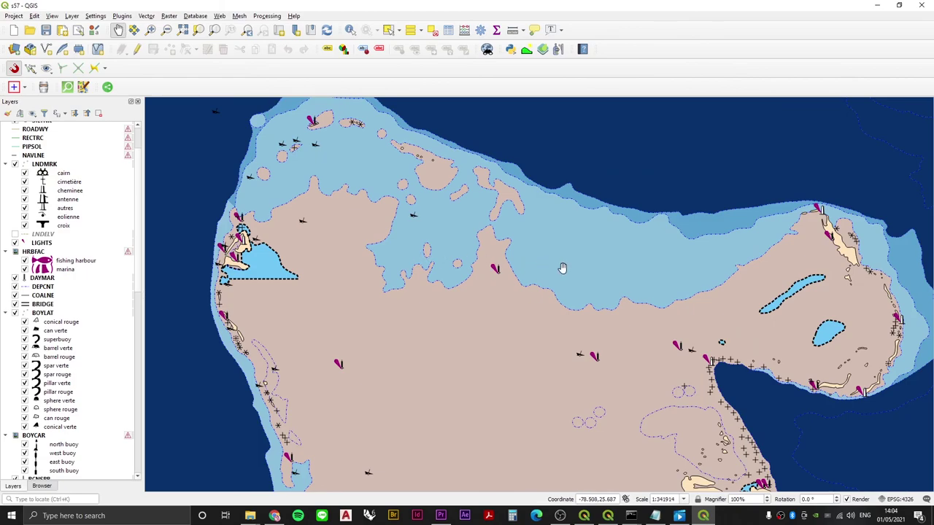
{"action": "left_click_drag", "start_coordinate": [634, 276], "coordinate": [431, 253]}
{"action": "left_click_drag", "start_coordinate": [633, 265], "coordinate": [482, 303]}
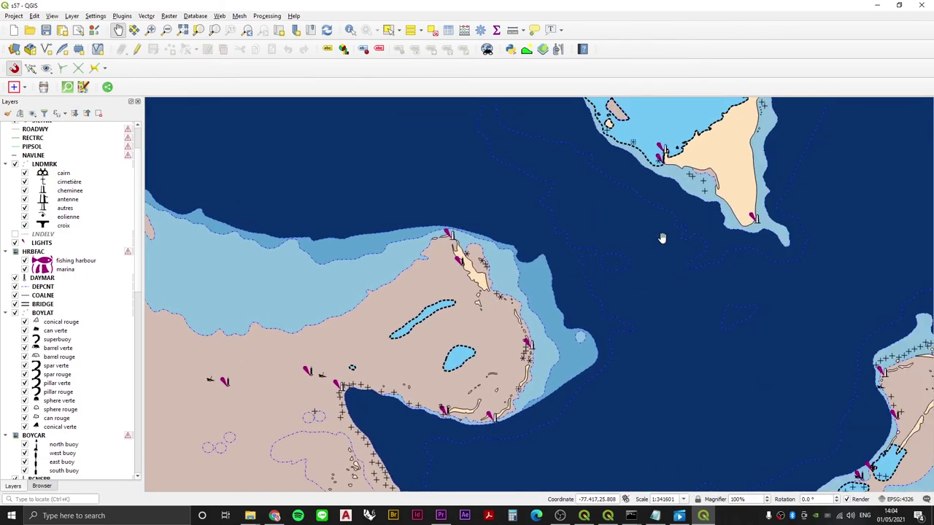
{"action": "left_click_drag", "start_coordinate": [562, 446], "coordinate": [528, 316]}
{"action": "left_click_drag", "start_coordinate": [496, 387], "coordinate": [506, 338]}
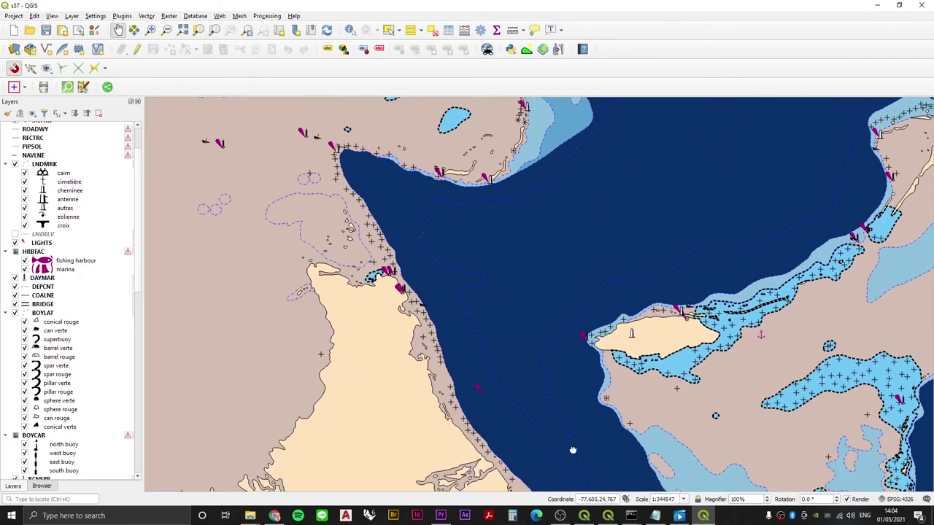
{"action": "left_click_drag", "start_coordinate": [573, 451], "coordinate": [541, 356]}
{"action": "scroll", "coordinate": [118, 205], "scroll_direction": "down", "scroll_amount": 9}
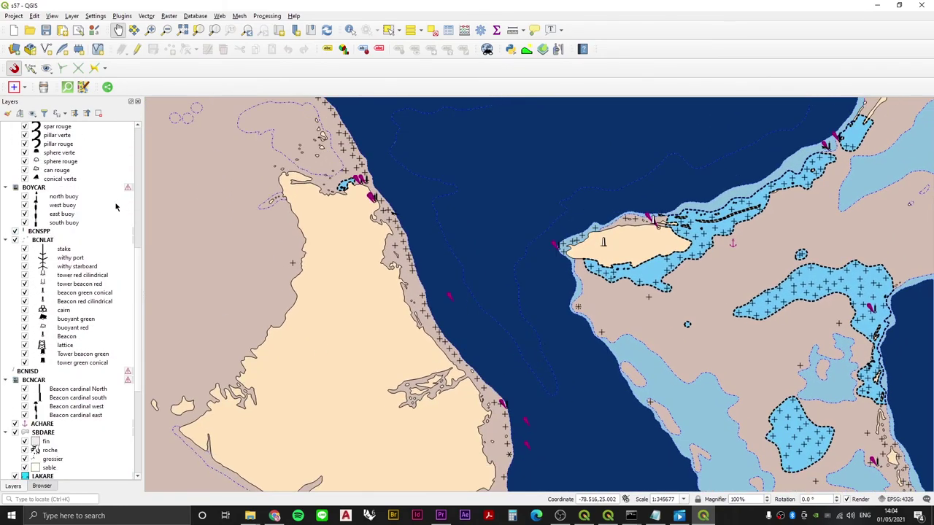
{"action": "left_click_drag", "start_coordinate": [712, 259], "coordinate": [558, 288]}
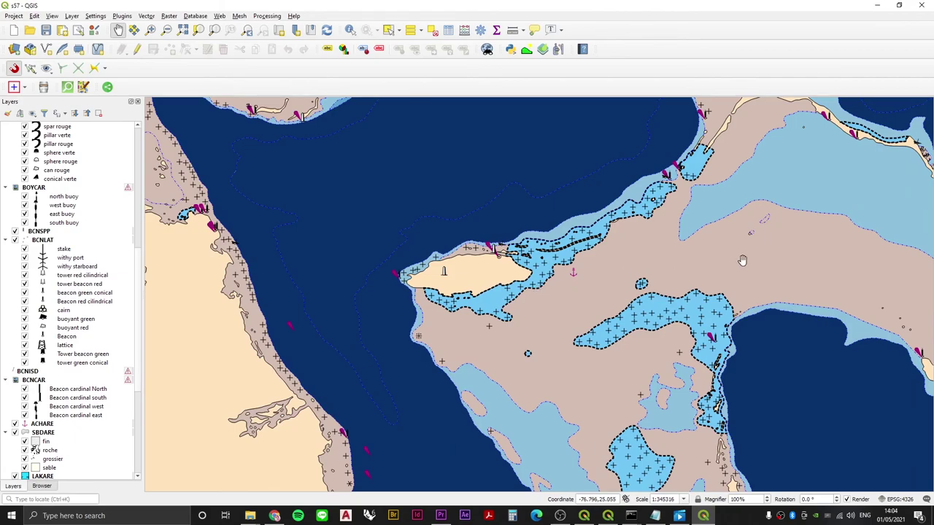
{"action": "left_click_drag", "start_coordinate": [744, 259], "coordinate": [586, 271]}
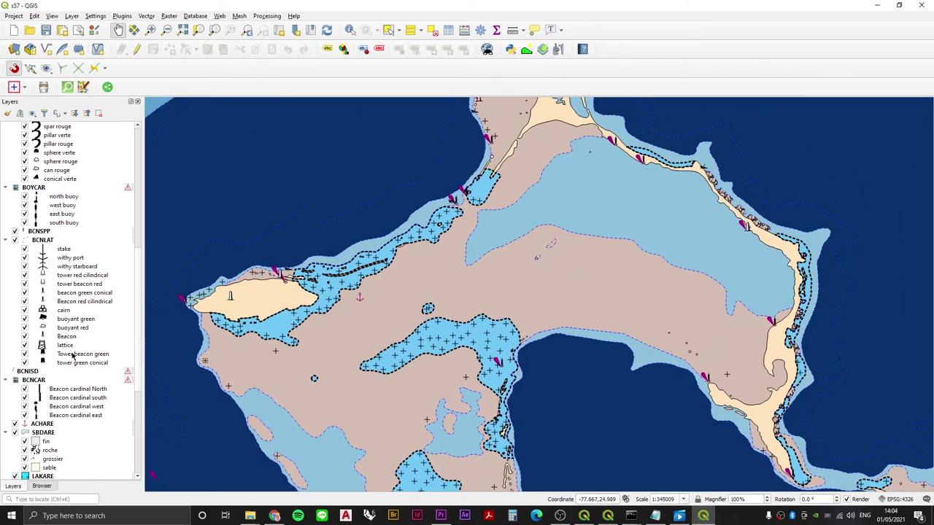
{"action": "scroll", "coordinate": [72, 353], "scroll_direction": "down", "scroll_amount": 8}
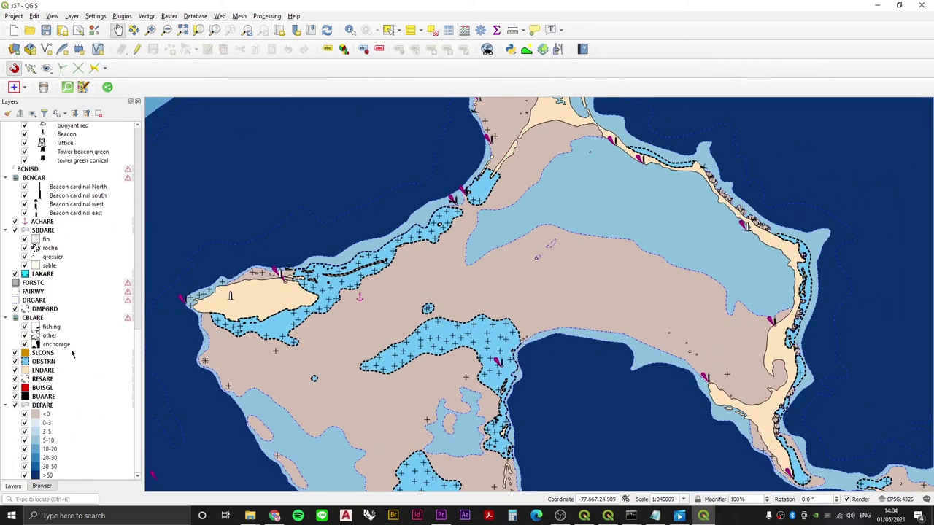
Change the DEPARE <0 drying-area simple fill colour from brown to white
{"action": "double_click", "coordinate": [36, 415]}
{"action": "left_click", "coordinate": [357, 93]}
{"action": "left_click", "coordinate": [329, 177]}
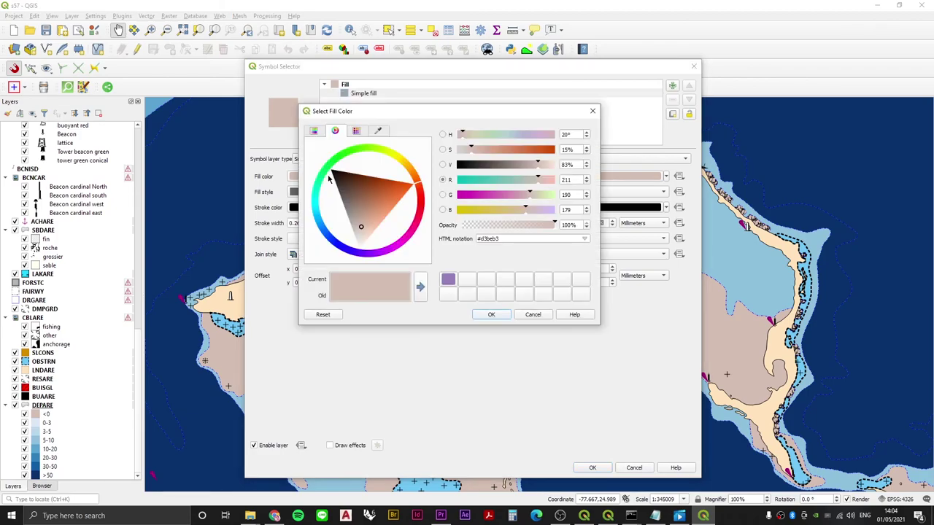
{"action": "left_click", "coordinate": [482, 288]}
{"action": "left_click", "coordinate": [487, 314]}
{"action": "left_click", "coordinate": [592, 468]}
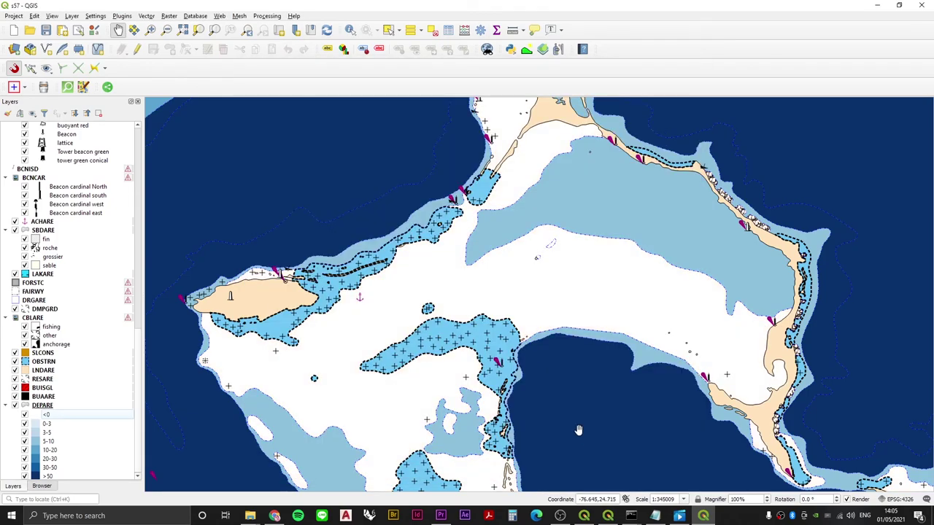
Zoom and pan back out to view the whole US2EC01M chart
{"action": "scroll", "coordinate": [496, 315], "scroll_direction": "up", "scroll_amount": 2}
{"action": "scroll", "coordinate": [486, 295], "scroll_direction": "down", "scroll_amount": 2}
{"action": "scroll", "coordinate": [486, 295], "scroll_direction": "down", "scroll_amount": 1}
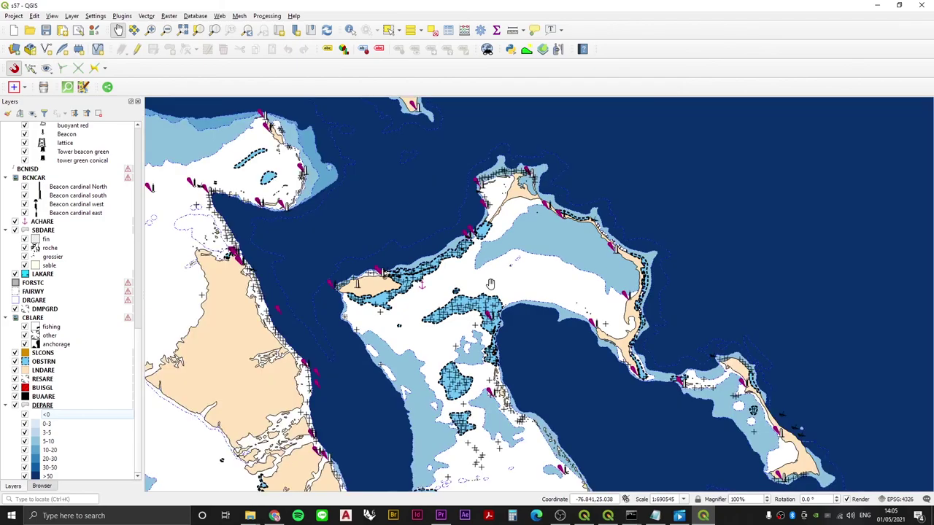
{"action": "scroll", "coordinate": [101, 341], "scroll_direction": "up", "scroll_amount": 4}
{"action": "scroll", "coordinate": [100, 342], "scroll_direction": "down", "scroll_amount": 10}
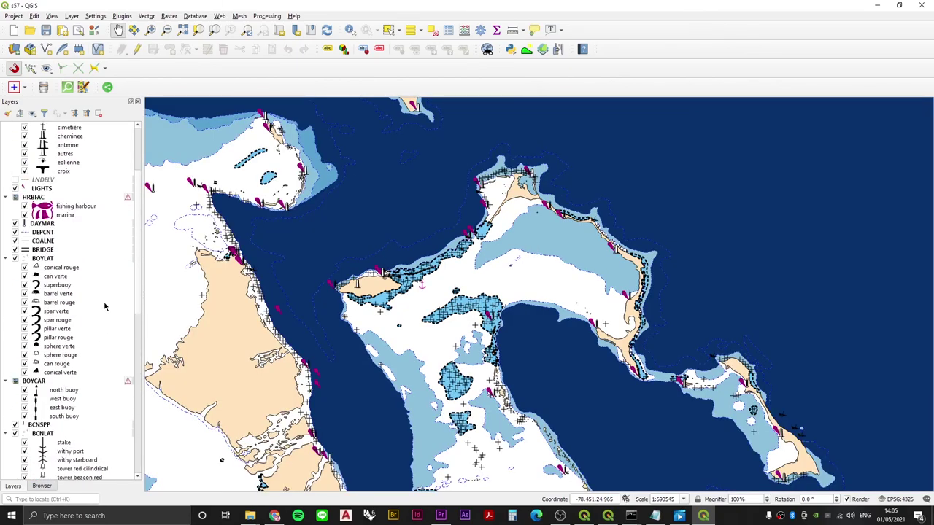
{"action": "scroll", "coordinate": [91, 336], "scroll_direction": "up", "scroll_amount": 15}
{"action": "scroll", "coordinate": [84, 347], "scroll_direction": "down", "scroll_amount": 10}
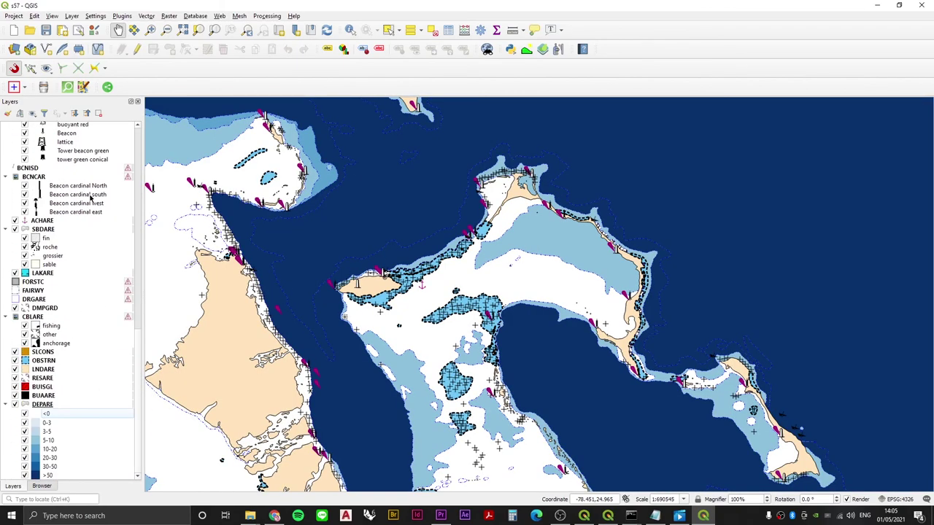
{"action": "scroll", "coordinate": [79, 314], "scroll_direction": "up", "scroll_amount": 12}
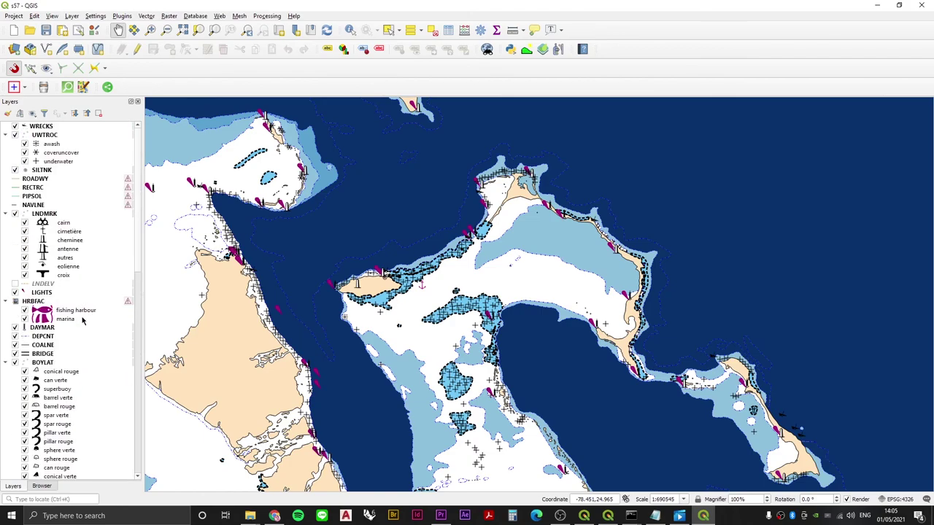
{"action": "left_click", "coordinate": [41, 125]}
{"action": "scroll", "coordinate": [458, 299], "scroll_direction": "down", "scroll_amount": 2}
{"action": "left_click_drag", "start_coordinate": [457, 299], "coordinate": [534, 187]}
{"action": "scroll", "coordinate": [535, 272], "scroll_direction": "down", "scroll_amount": 1}
{"action": "scroll", "coordinate": [536, 261], "scroll_direction": "up", "scroll_amount": 1}
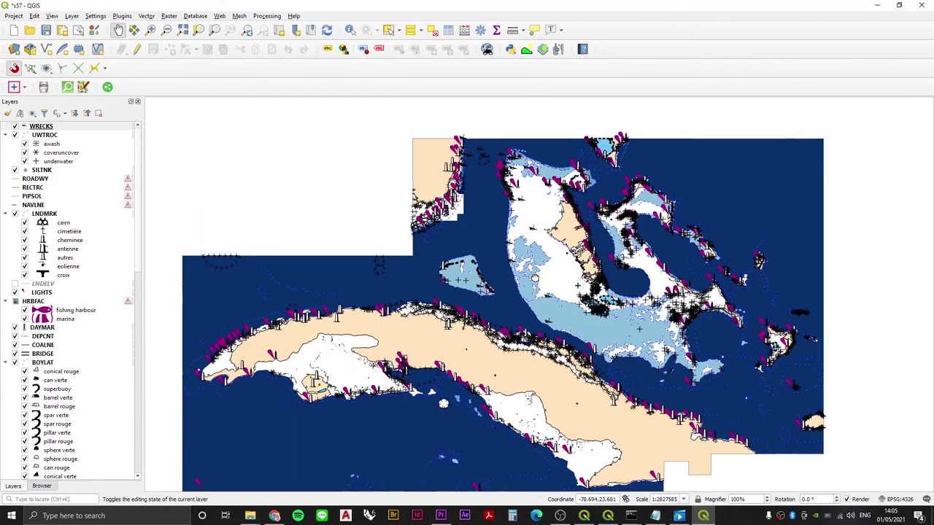
{"action": "key", "text": "alt+Tab"}
{"action": "key", "text": "alt+Tab"}
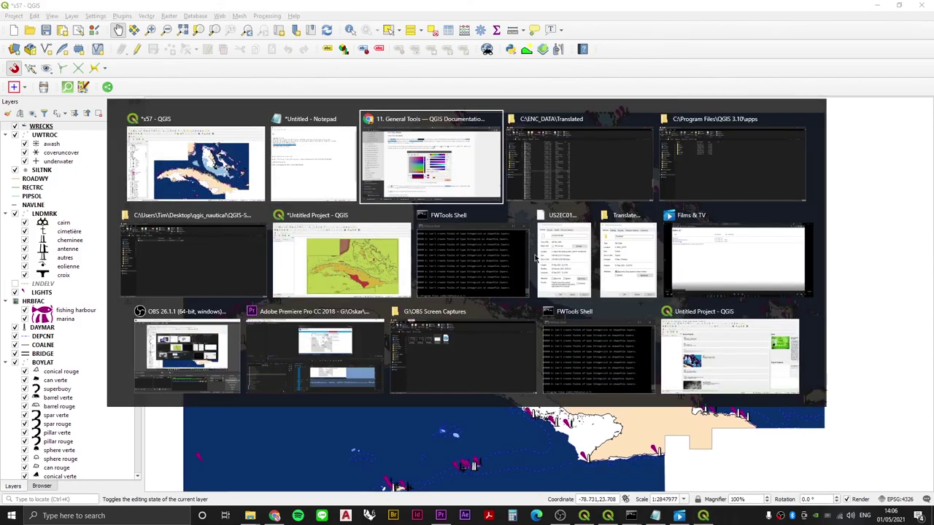
Bring the Notepad plan to the front and select its seven steps, through 'Open QGS project to review'
{"action": "left_click", "coordinate": [279, 137]}
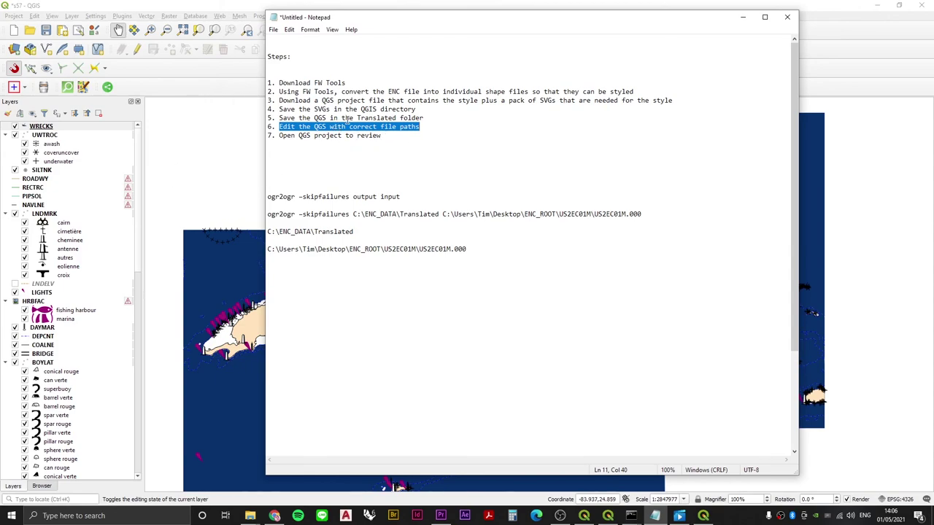
{"action": "left_click_drag", "start_coordinate": [387, 135], "coordinate": [280, 82]}
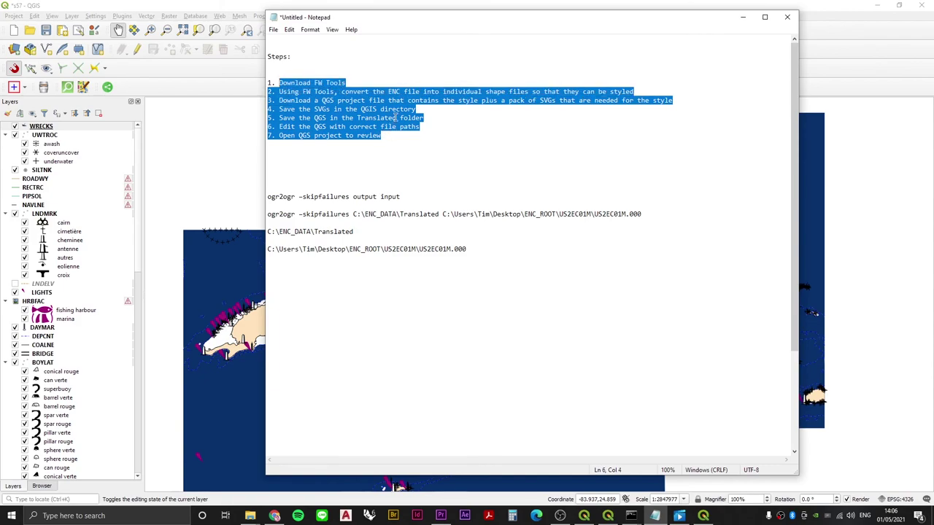